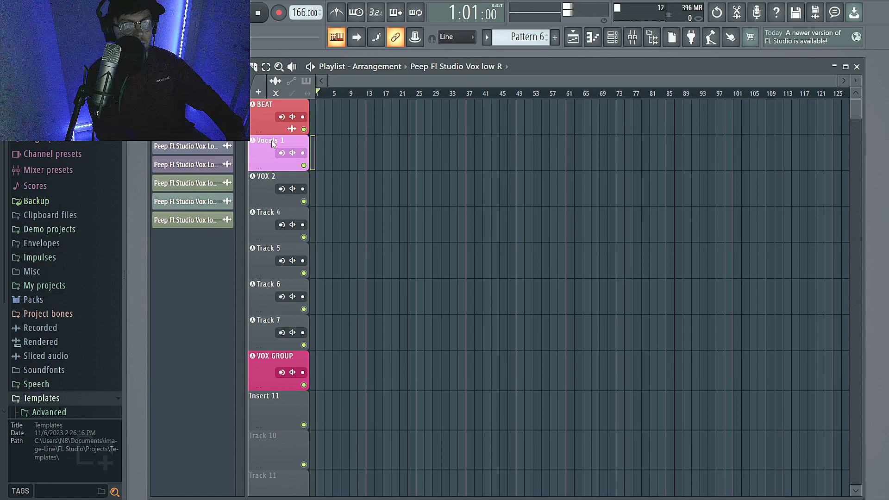
# - Rename the Vocals 1 playlist track to VoX 1
pyautogui.rightClick(276, 140)
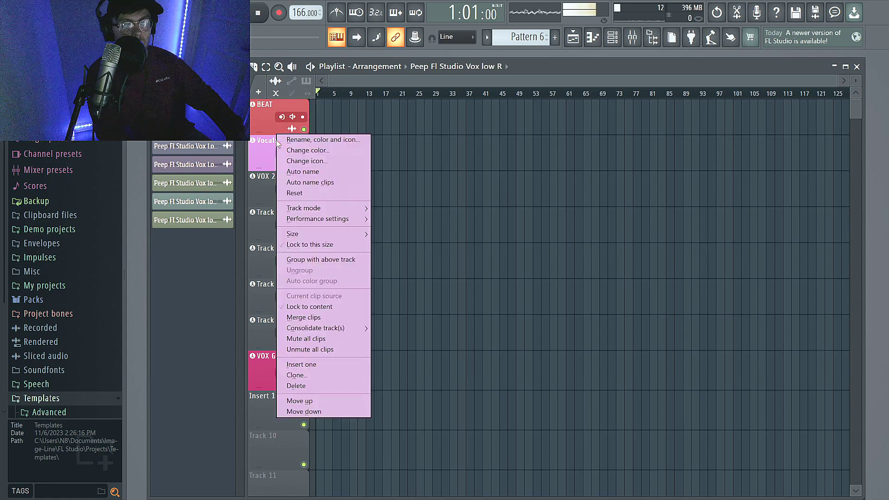
pyautogui.click(310, 140)
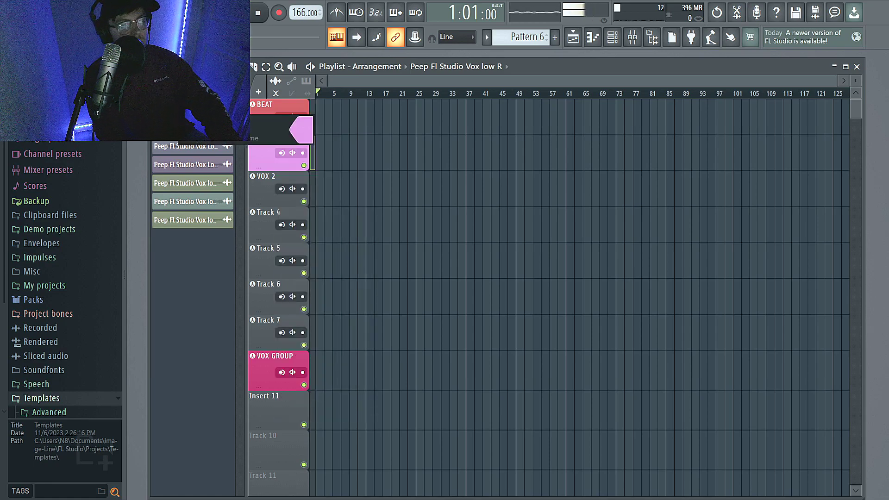
pyautogui.press('Return')
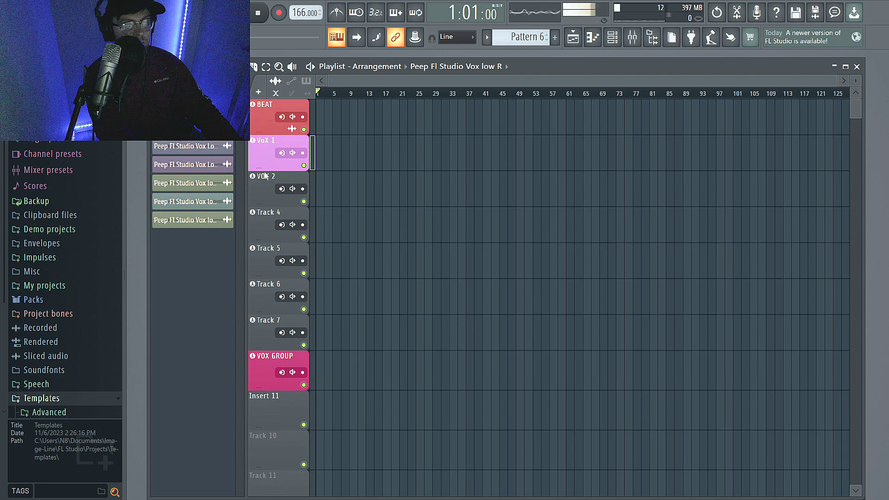
# - Colour the VOX 2 playlist track in the same pink as VoX 1
pyautogui.rightClick(280, 179)
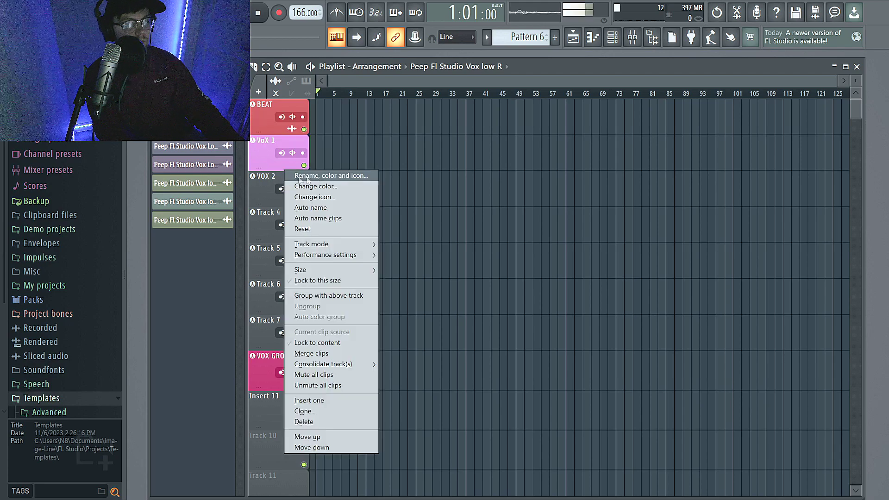
pyautogui.click(305, 175)
pyautogui.click(310, 168)
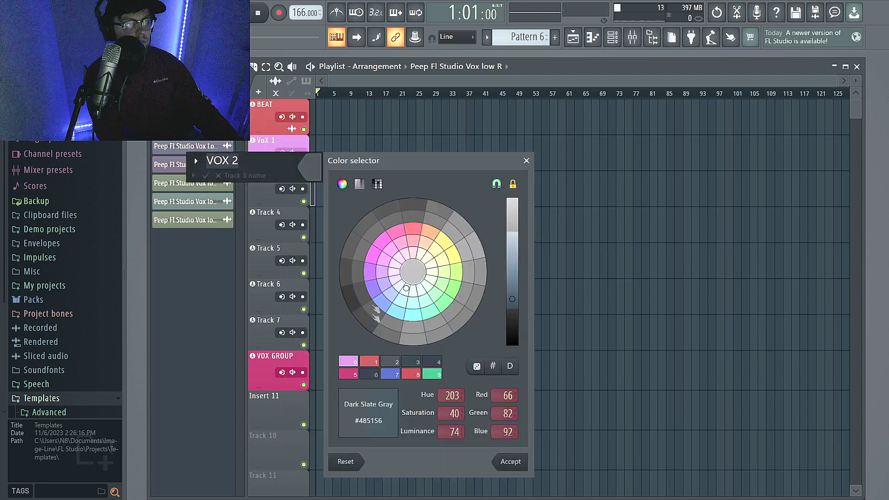
pyautogui.press('Tab')
# - Name the four tracks below VOX 2 as VOX 3, VOX 4, VOX 5 and VOX 6, all in the same pink
pyautogui.write('VOX 3')
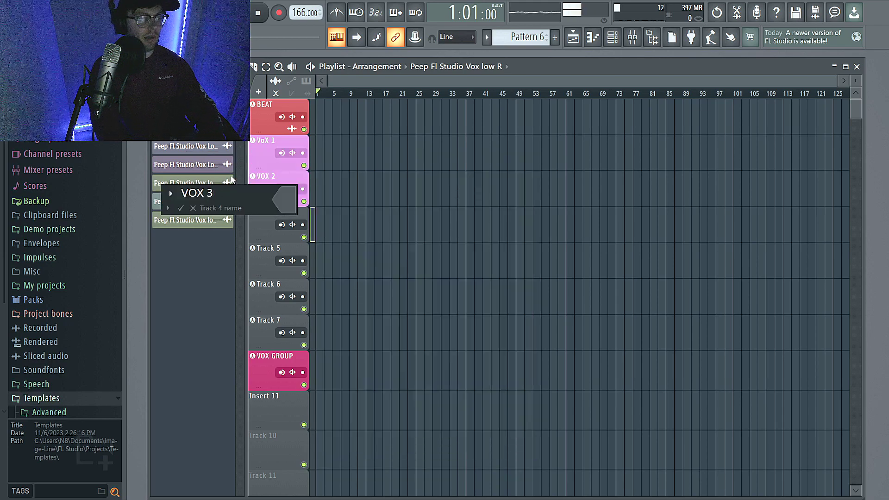
pyautogui.press('Return')
pyautogui.rightClick(271, 211)
pyautogui.click(311, 213)
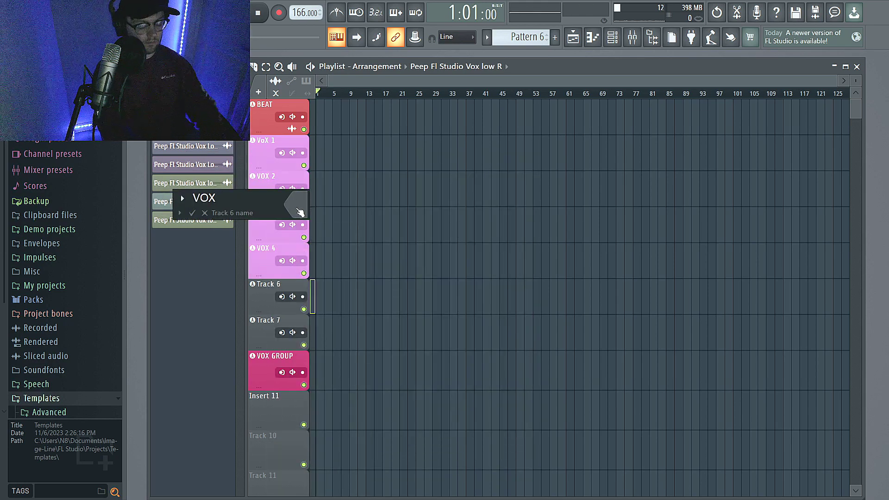
pyautogui.write('5')
pyautogui.click(299, 209)
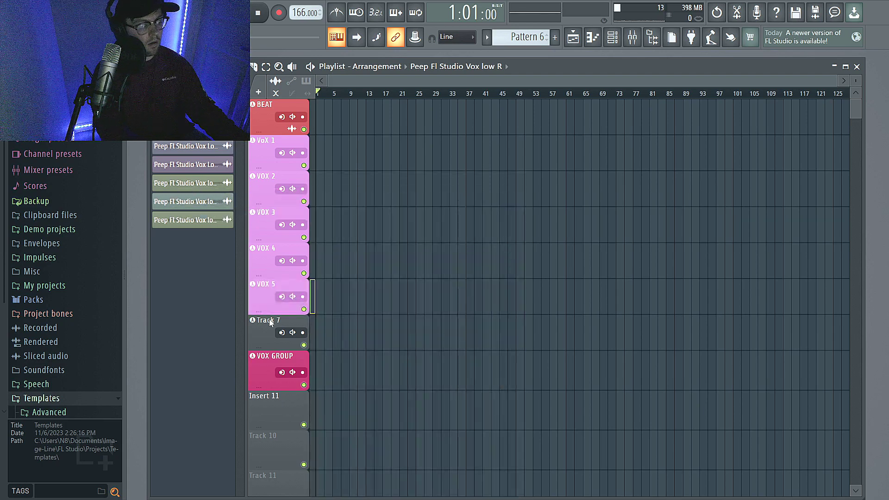
pyautogui.rightClick(270, 322)
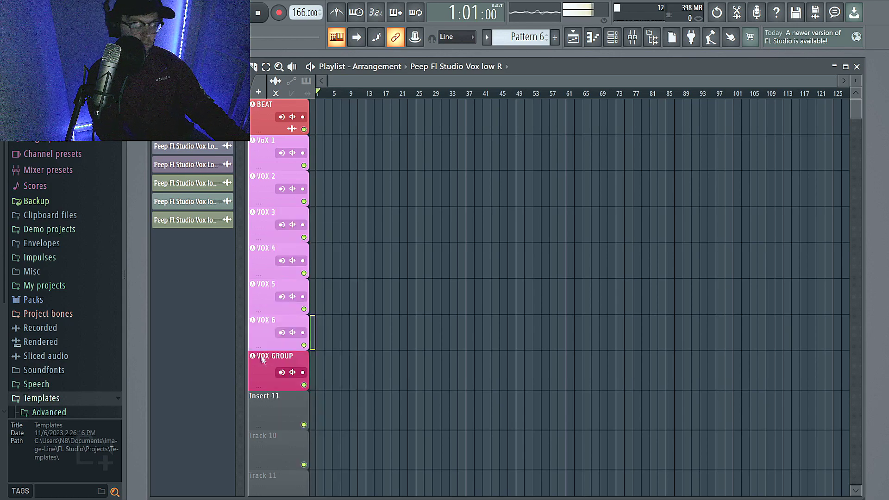
pyautogui.rightClick(268, 324)
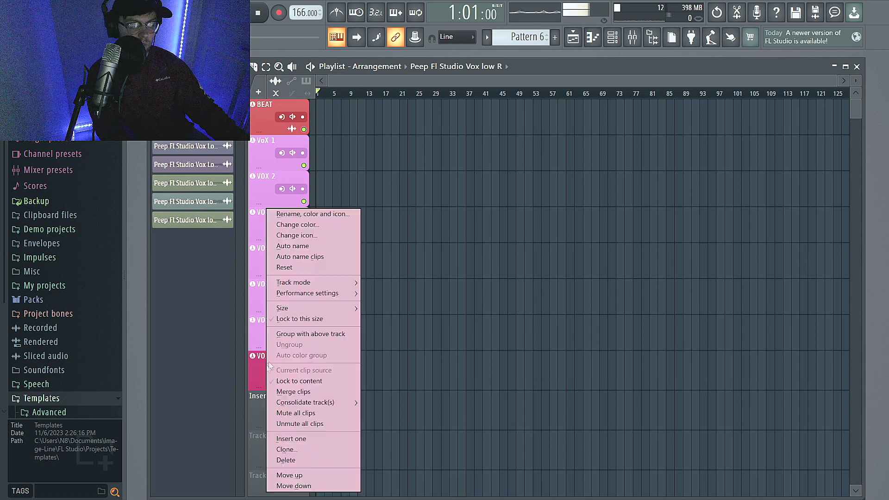
pyautogui.click(306, 216)
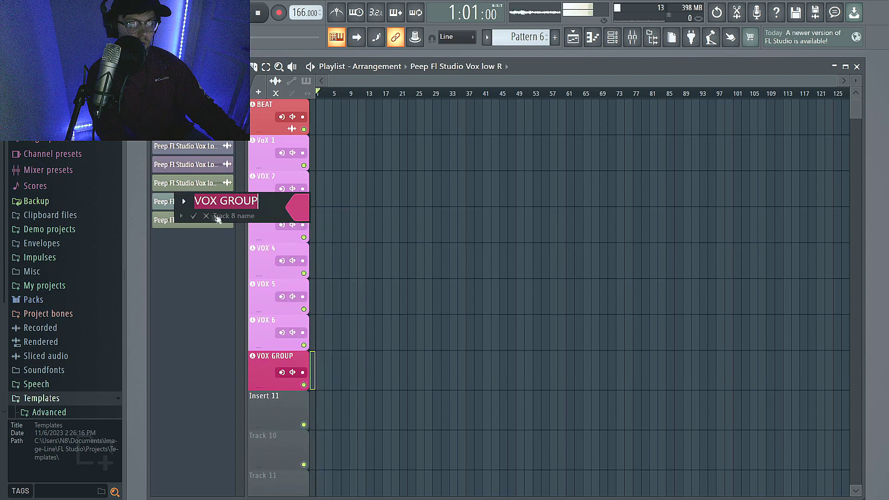
pyautogui.click(307, 340)
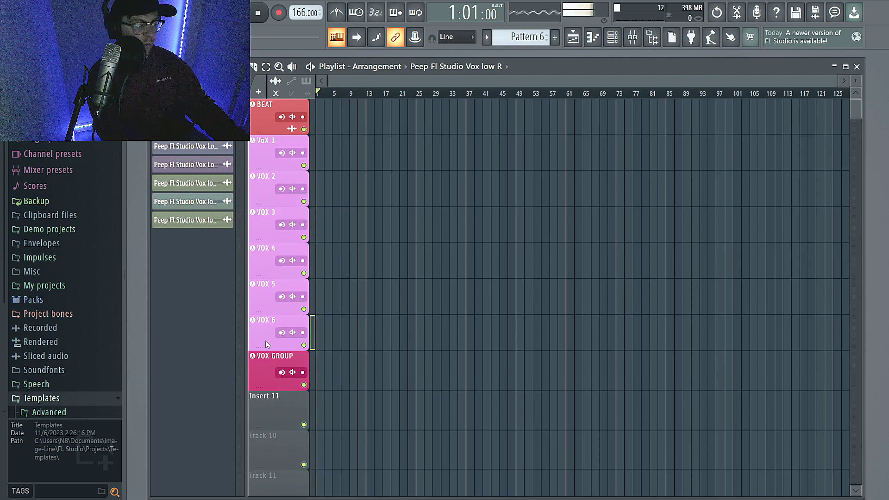
pyautogui.click(283, 359)
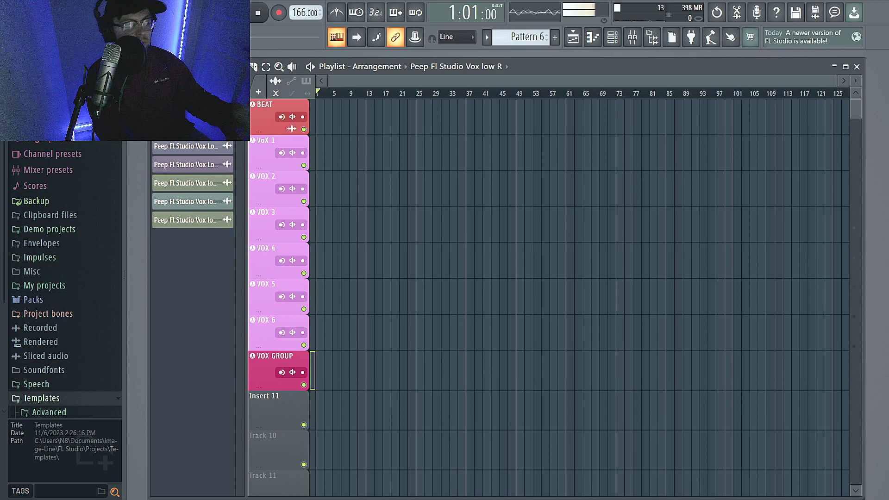
# - Import the beat and the six vocal audio files at bar 1, one each on the BEAT and VOX 1 to VOX 6 tracks
pyautogui.hotkey('alt', 'Tab')
pyautogui.moveTo(322, 328); pyautogui.dragTo(317, 111)
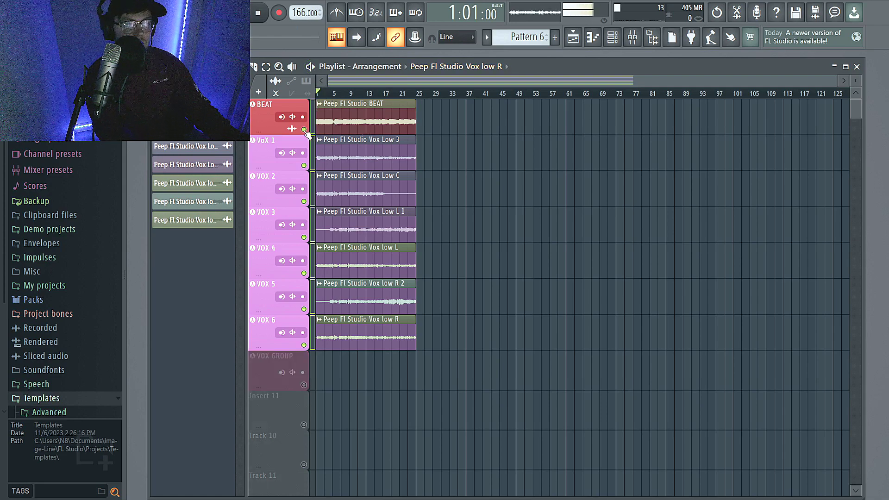
# - Solo the BEAT track and play it against the metronome, stopping playback and switching the metronome off at the end
pyautogui.rightClick(304, 129)
pyautogui.press('space')
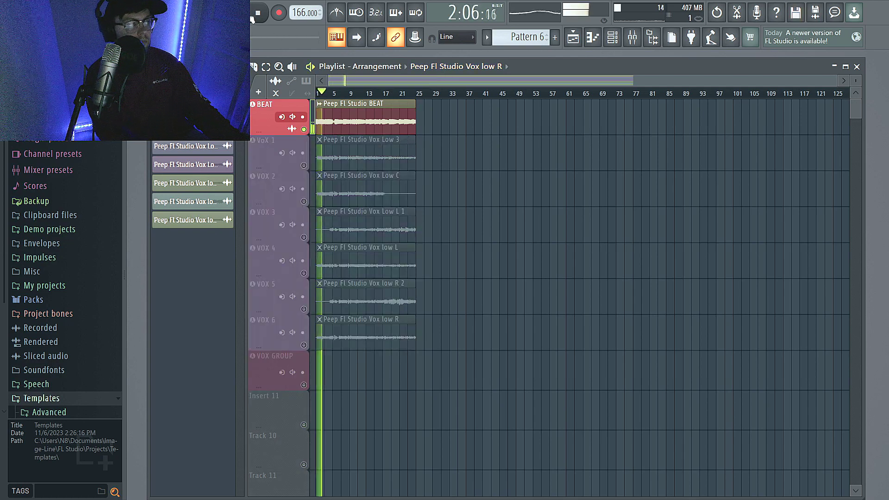
pyautogui.click(338, 19)
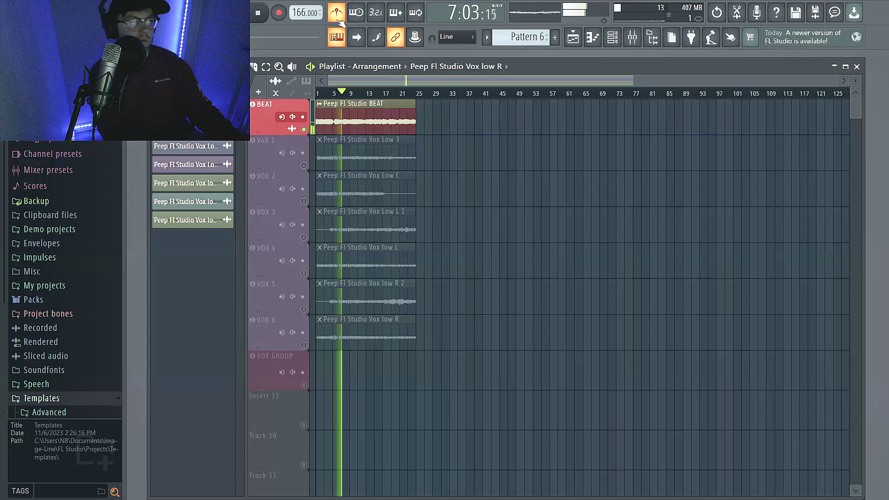
pyautogui.press('space')
pyautogui.click(338, 16)
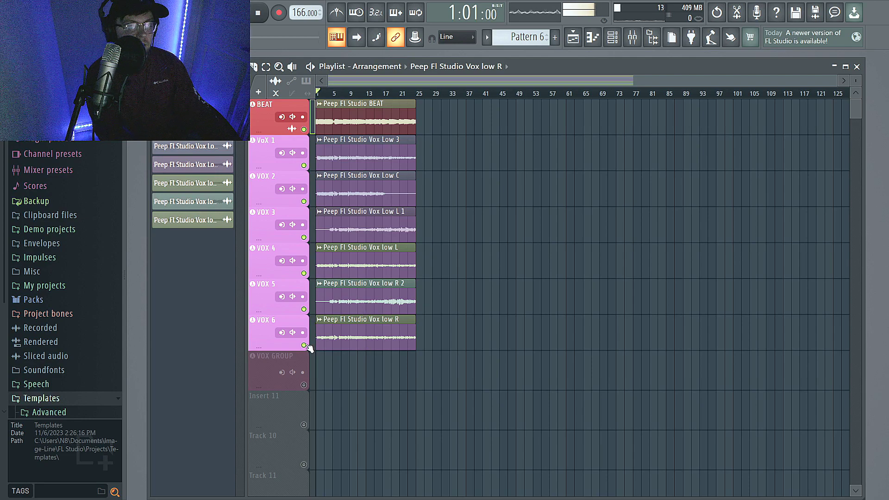
# - Mute VOX 2 through VOX 6 and listen to the beat with only the VoX 1 vocal
pyautogui.moveTo(303, 345); pyautogui.dragTo(304, 201)
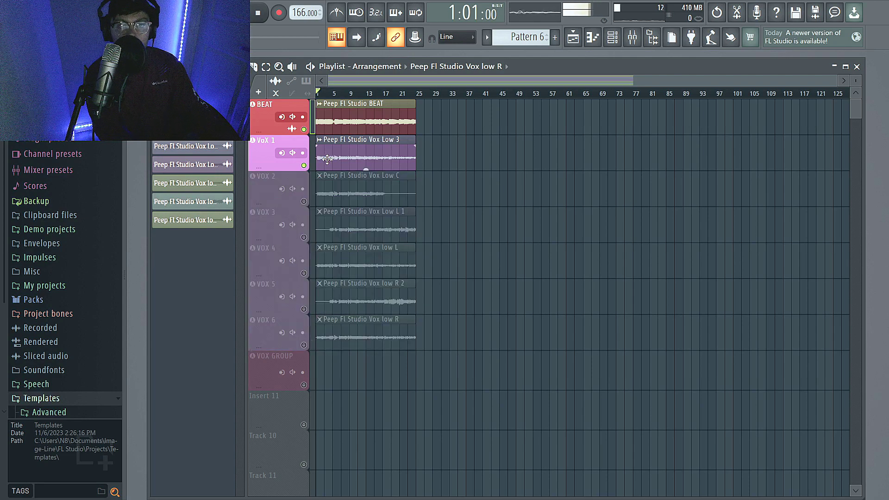
pyautogui.press('space')
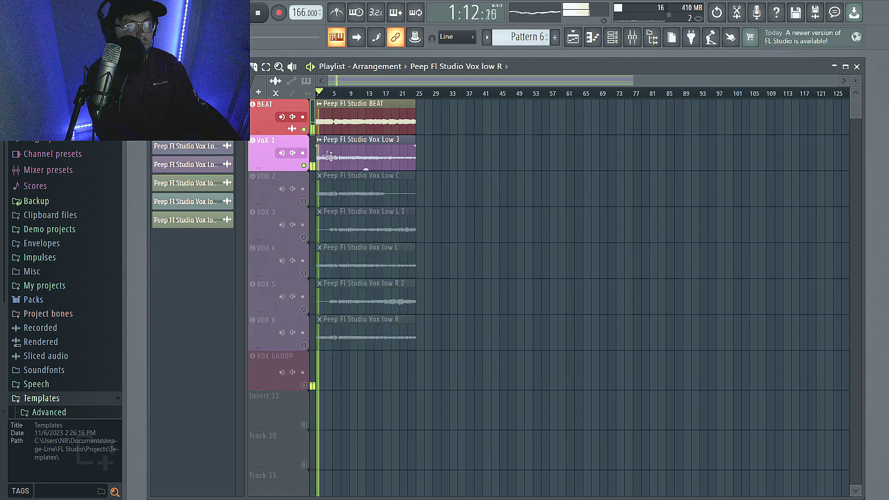
pyautogui.press('space')
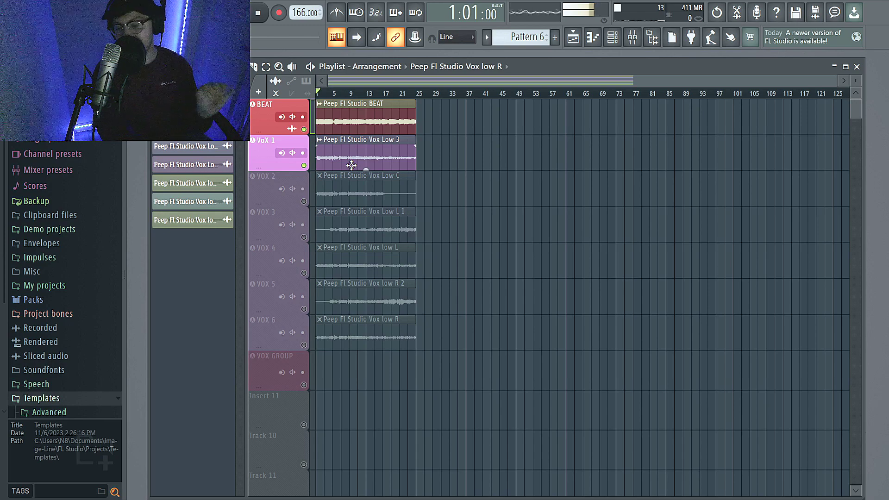
pyautogui.moveTo(404, 139)
pyautogui.mouseDown()
pyautogui.moveTo(404, 182)
pyautogui.moveTo(405, 130)
pyautogui.mouseUp()
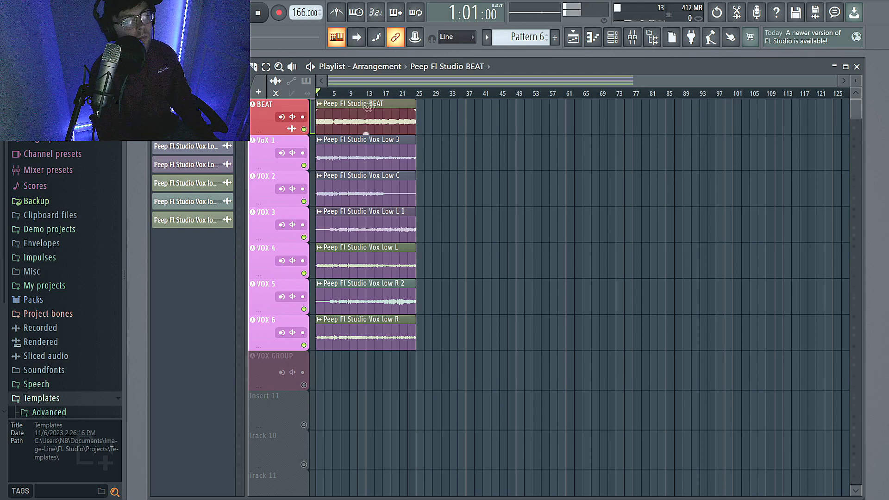
# - Check the mixer track assignment in the audio clip settings of the beat and the vocal clips
pyautogui.doubleClick(387, 104)
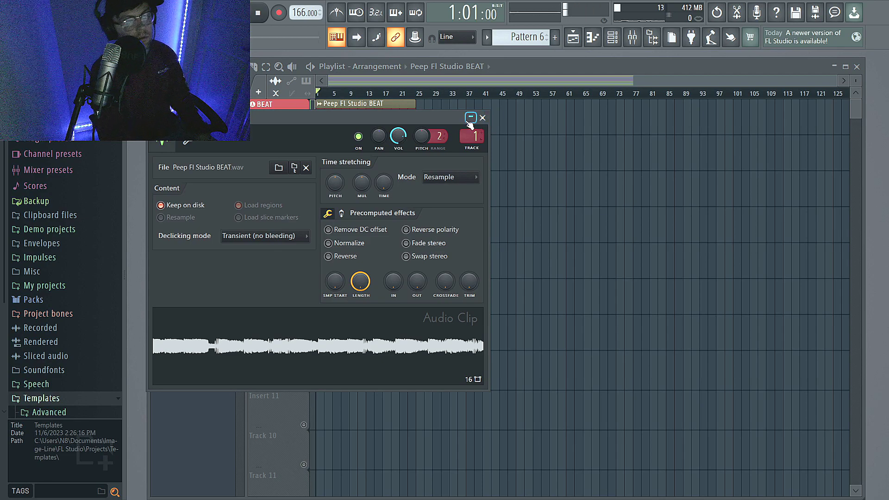
pyautogui.click(482, 117)
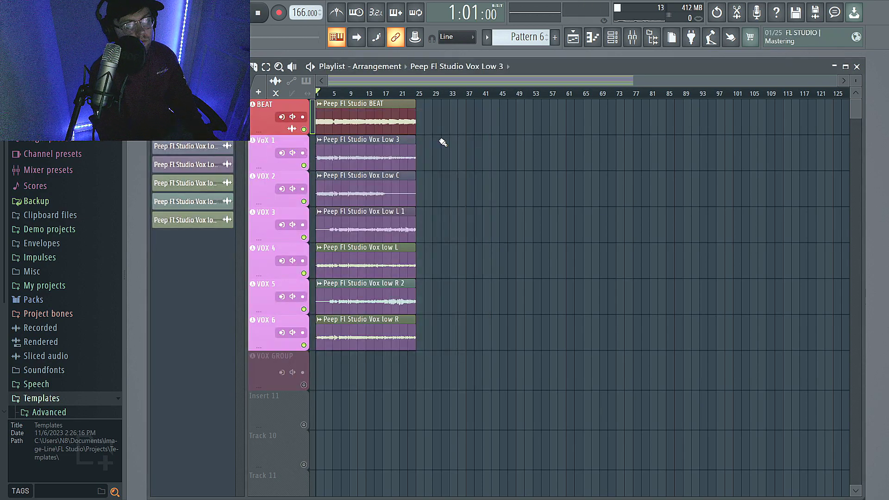
pyautogui.doubleClick(403, 142)
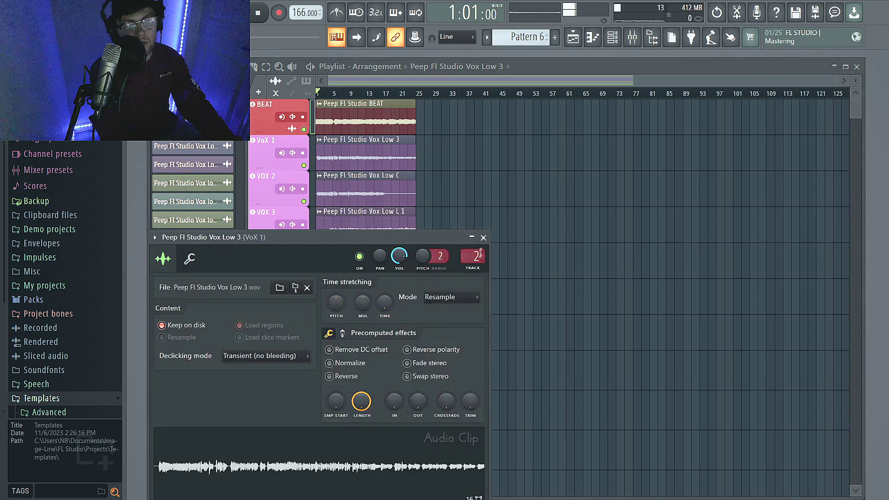
pyautogui.click(484, 237)
pyautogui.doubleClick(407, 175)
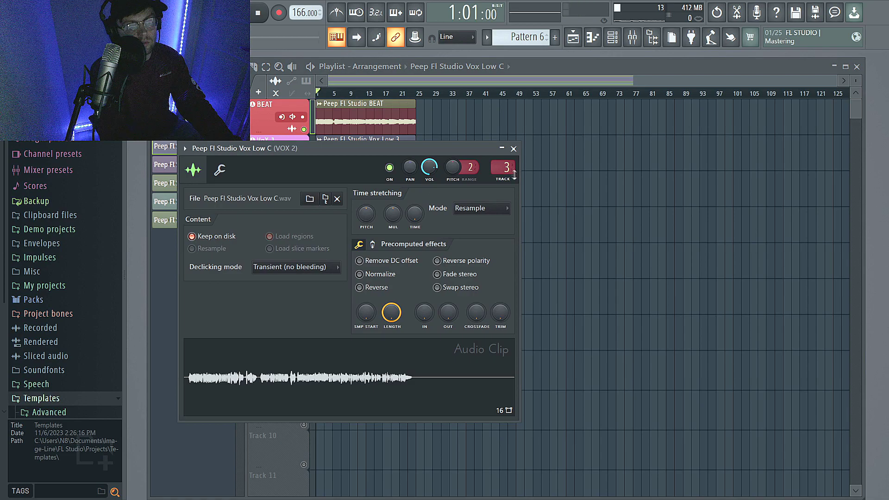
pyautogui.click(514, 148)
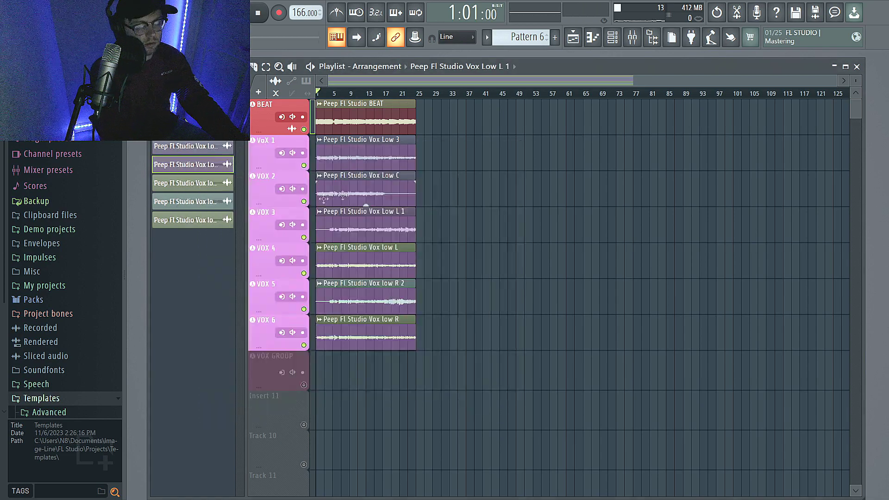
pyautogui.doubleClick(363, 247)
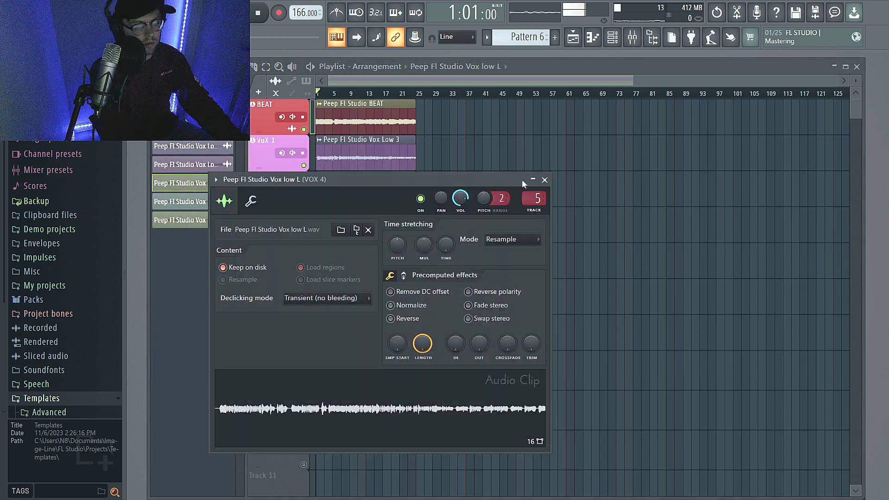
pyautogui.click(544, 179)
pyautogui.doubleClick(376, 289)
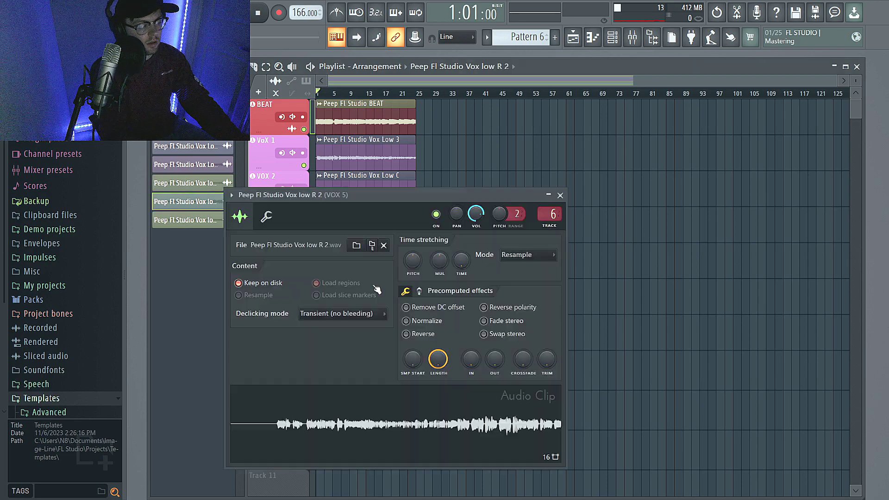
pyautogui.click(560, 195)
pyautogui.doubleClick(375, 319)
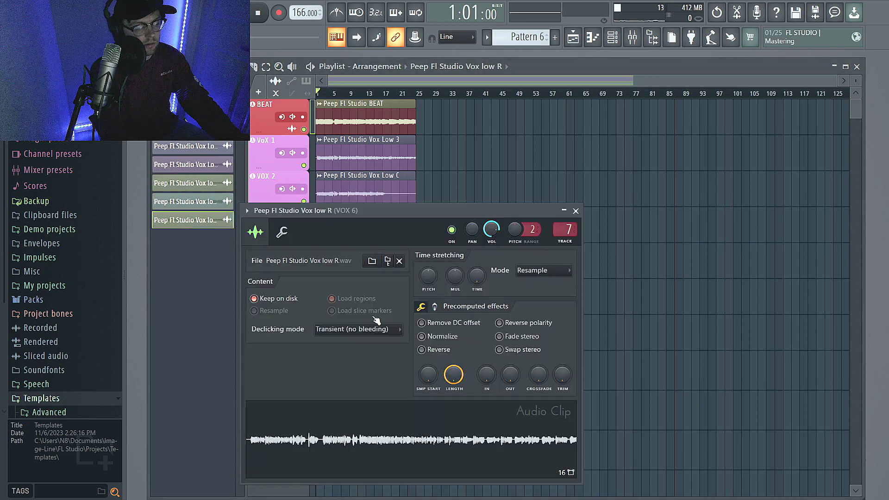
pyautogui.click(576, 210)
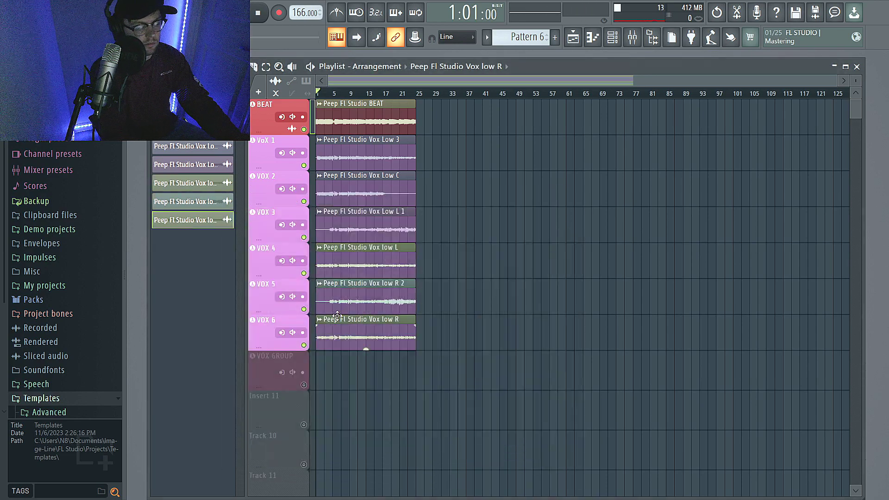
# - Pull the mixer faders of VOX 2 through VOX 6 and VOX GROUP all the way down
pyautogui.press('F9')
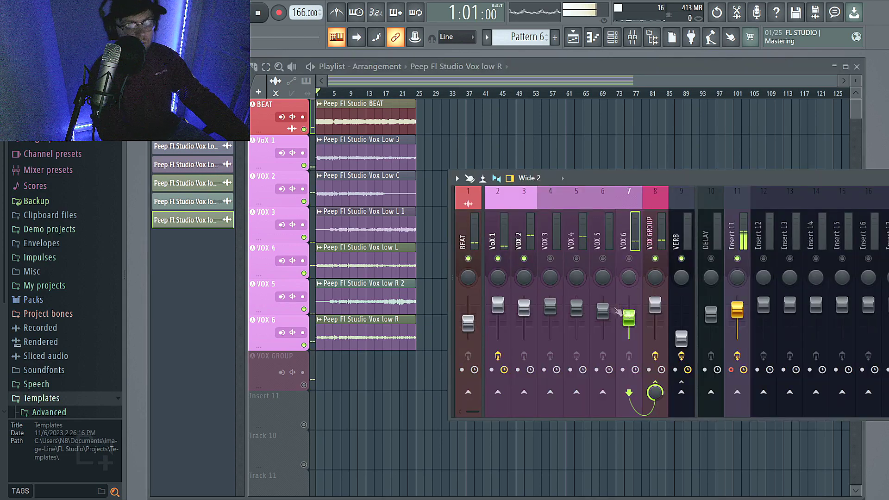
pyautogui.moveTo(635, 318); pyautogui.dragTo(633, 334)
pyautogui.moveTo(654, 306); pyautogui.dragTo(655, 339)
pyautogui.moveTo(602, 311); pyautogui.dragTo(577, 337)
pyautogui.moveTo(550, 308); pyautogui.dragTo(559, 334)
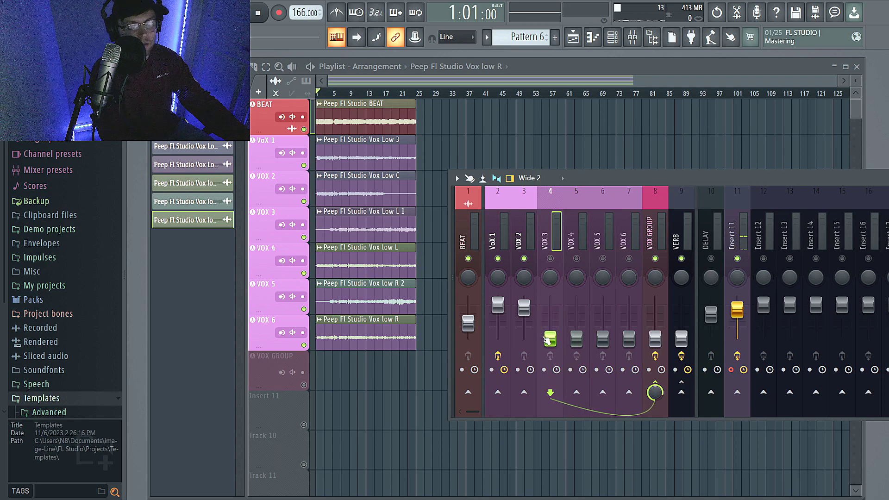
pyautogui.moveTo(524, 307); pyautogui.dragTo(524, 339)
# - Select the VoX 1 to VOX 6 mixer tracks together and one by one to check their routing to VOX GROUP
pyautogui.click(497, 304)
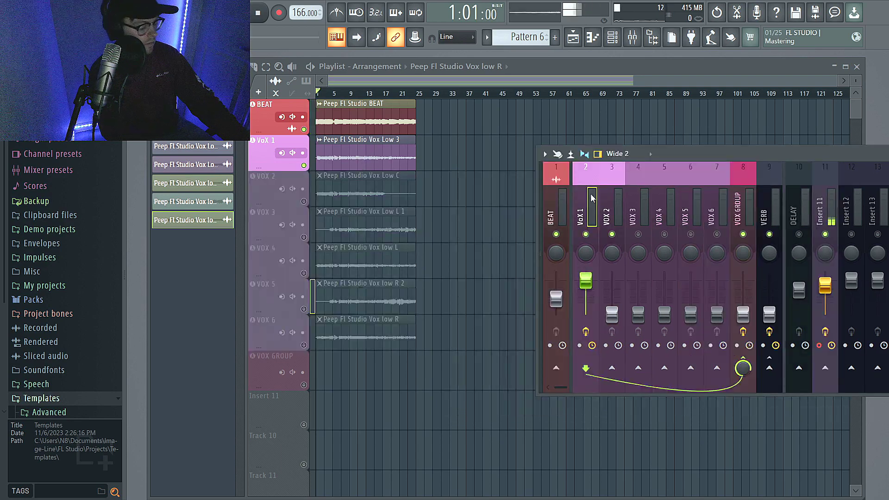
pyautogui.moveTo(593, 194); pyautogui.dragTo(728, 234)
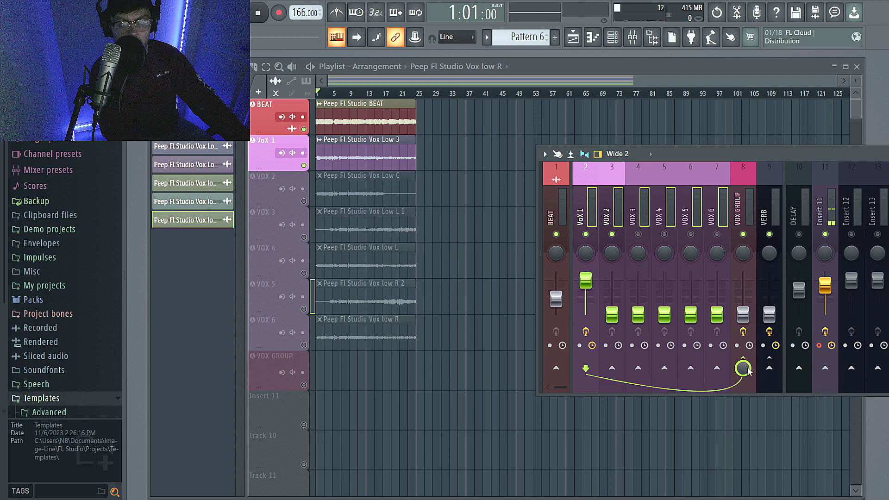
pyautogui.click(613, 174)
pyautogui.click(638, 172)
pyautogui.click(665, 167)
pyautogui.click(690, 167)
pyautogui.click(717, 168)
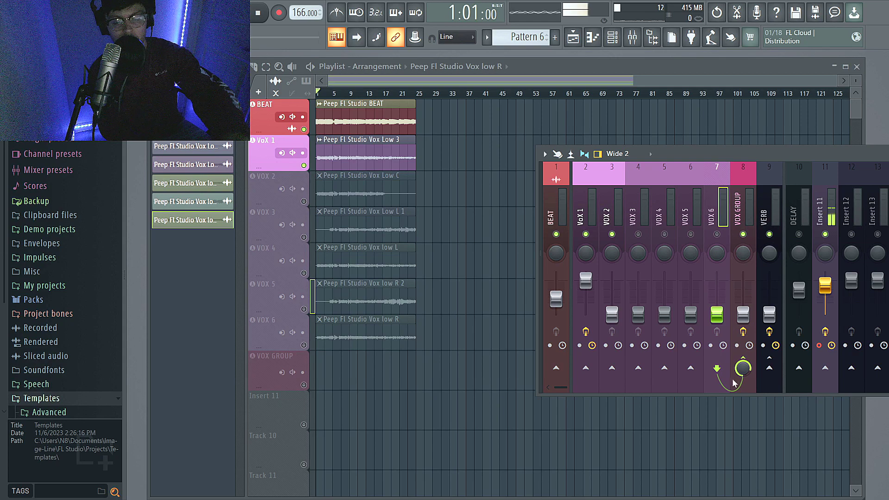
# - Check the output routing of the individual vocal tracks from VoX 1 to VOX 4 in the mixer
pyautogui.click(664, 169)
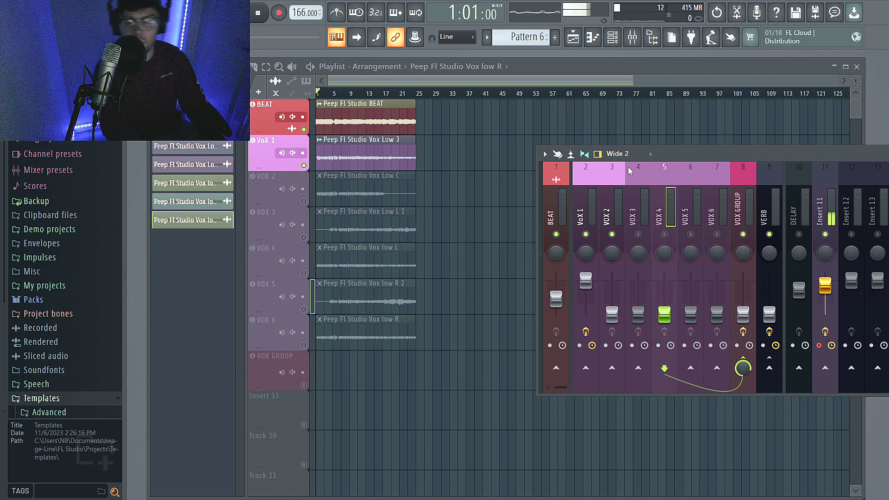
pyautogui.click(588, 171)
pyautogui.click(608, 174)
pyautogui.click(634, 178)
pyautogui.click(669, 178)
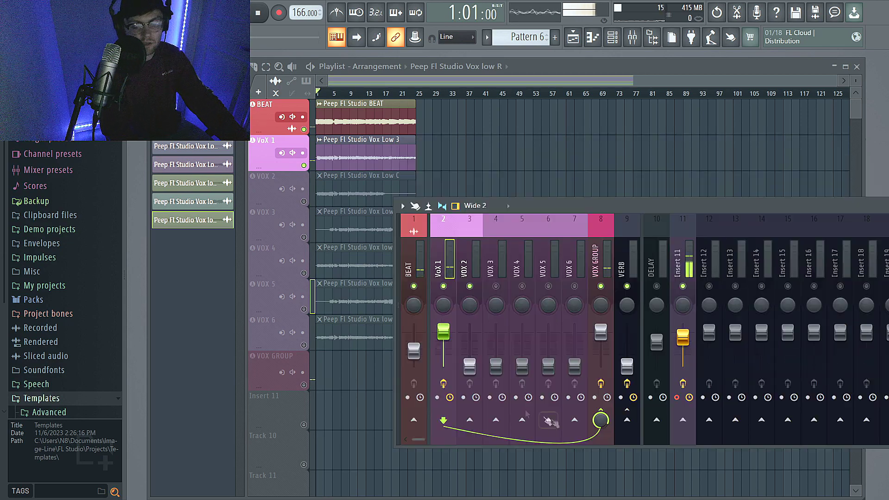
# - Play the beat together with the VoX 1 vocal and check the levels of both mixer tracks
pyautogui.press('space')
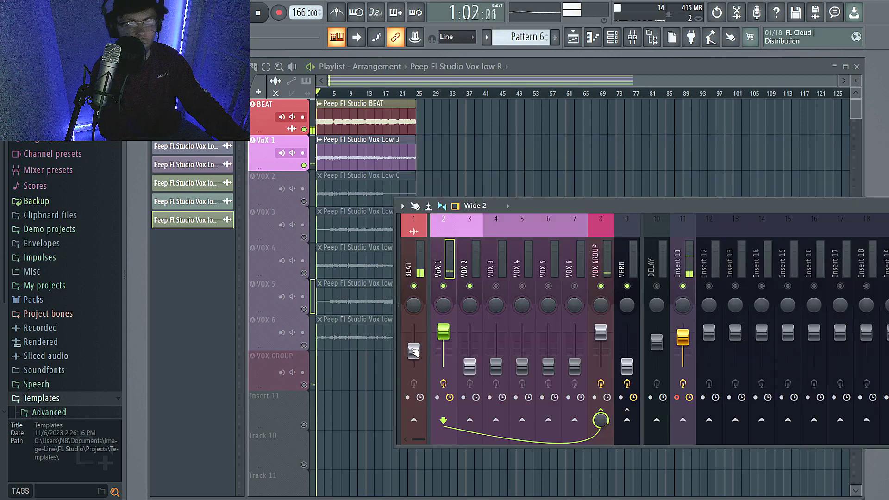
pyautogui.click(414, 350)
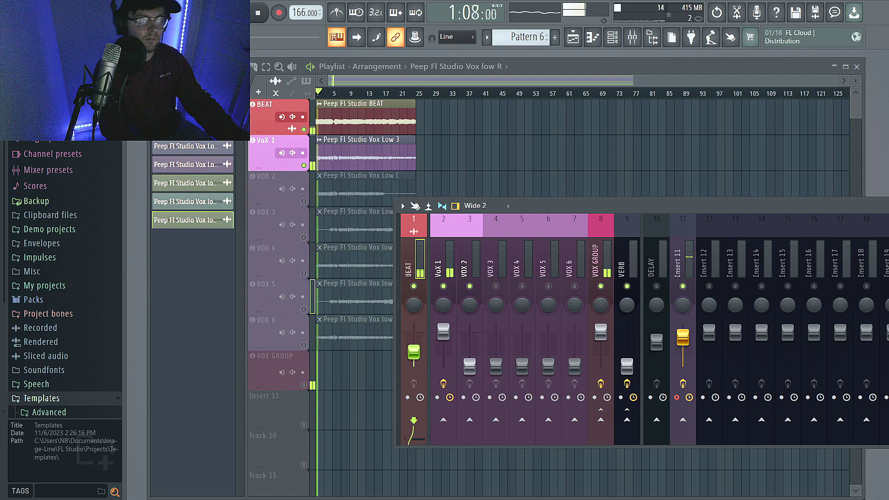
pyautogui.click(443, 227)
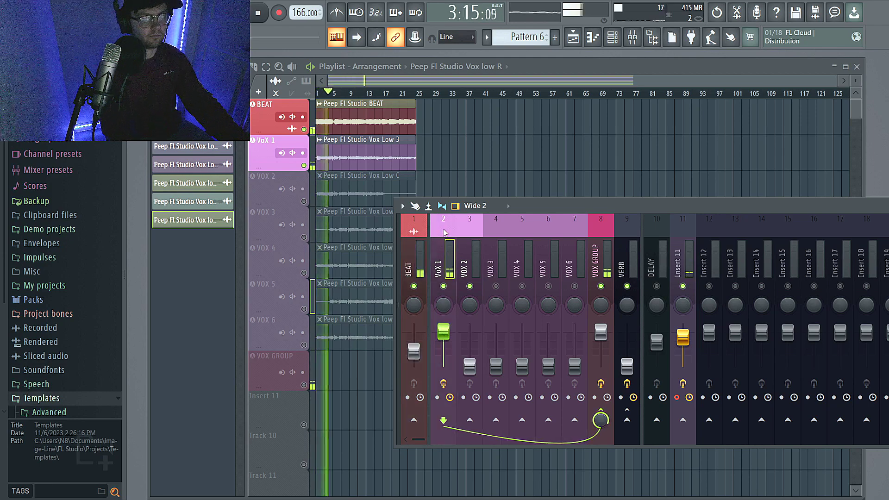
pyautogui.press('space')
# - Open Fruity parametric EQ 2 on VoX 1 and set band 1's low cut between 100 and 200 Hz
pyautogui.moveTo(613, 209); pyautogui.dragTo(444, 145)
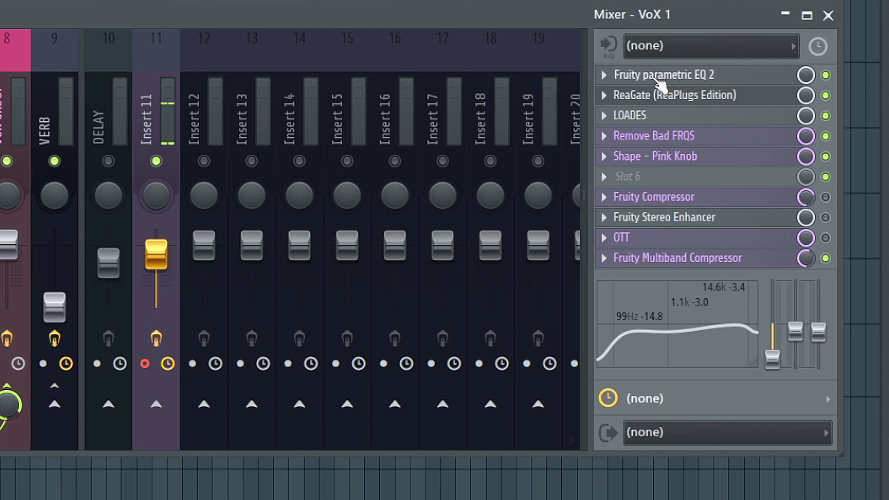
pyautogui.click(692, 78)
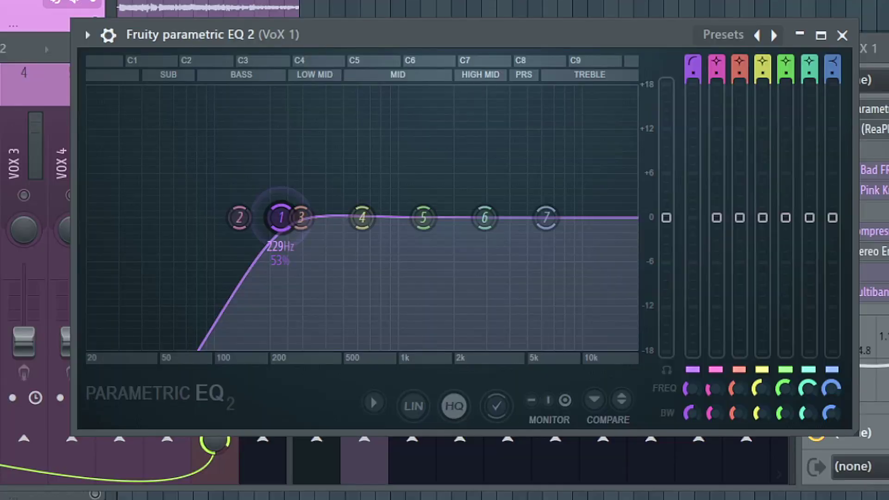
pyautogui.moveTo(280, 216); pyautogui.dragTo(241, 217)
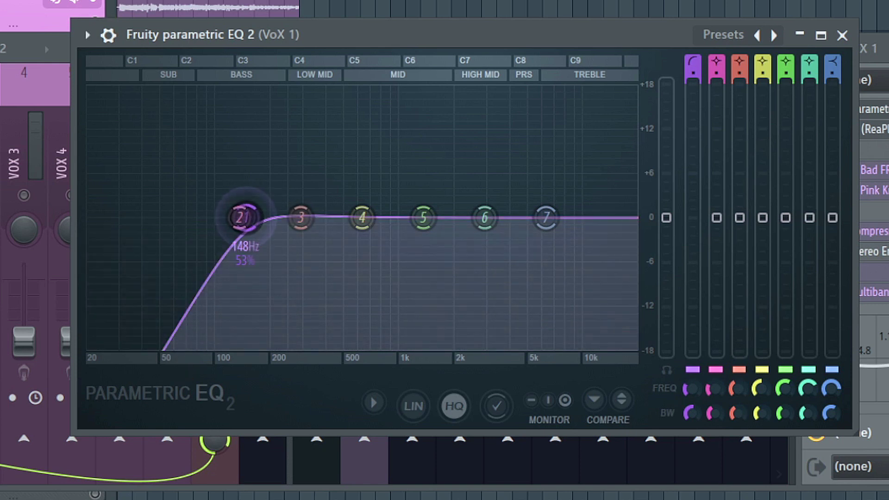
pyautogui.moveTo(242, 217); pyautogui.dragTo(261, 218)
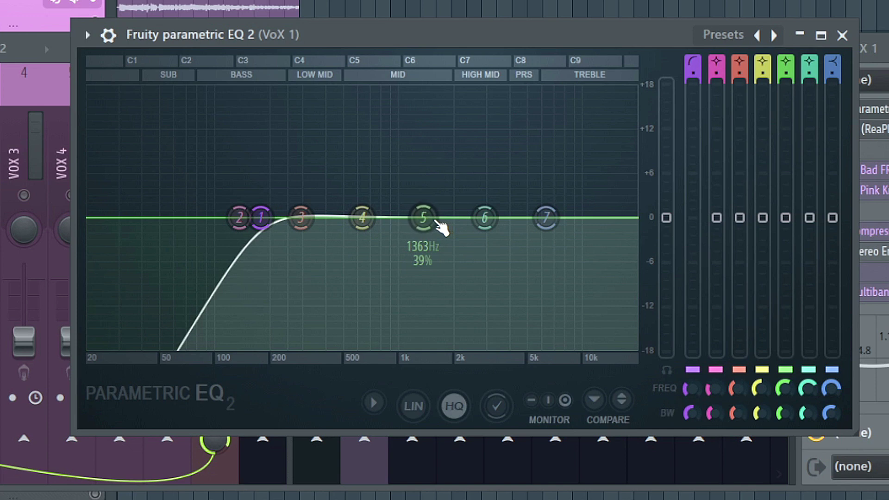
# - Widen EQ band 5 to 79%, cut it about 4 dB near 1175 Hz, and lower band 4 slightly
pyautogui.moveTo(437, 226); pyautogui.dragTo(419, 191)
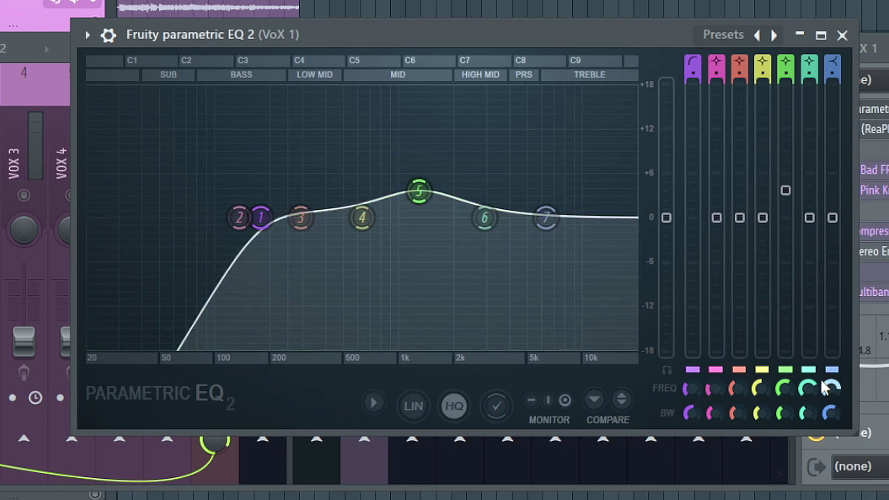
pyautogui.moveTo(783, 412); pyautogui.dragTo(784, 396)
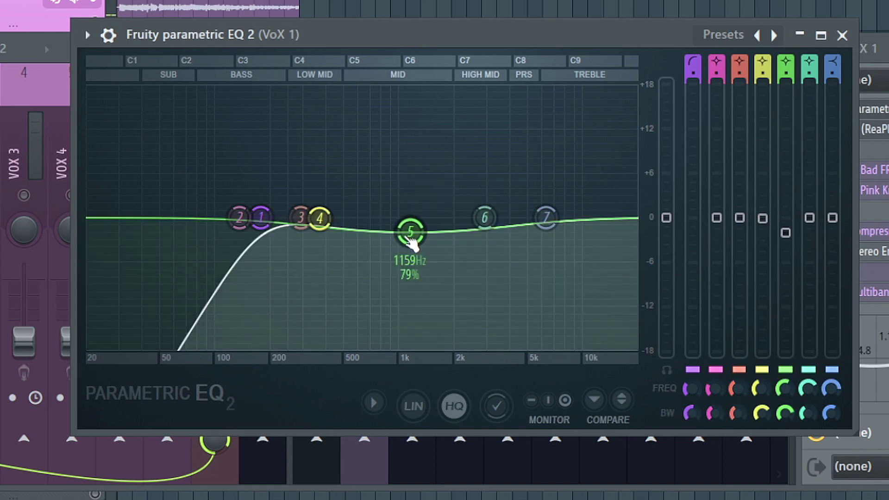
pyautogui.moveTo(411, 239); pyautogui.dragTo(412, 241)
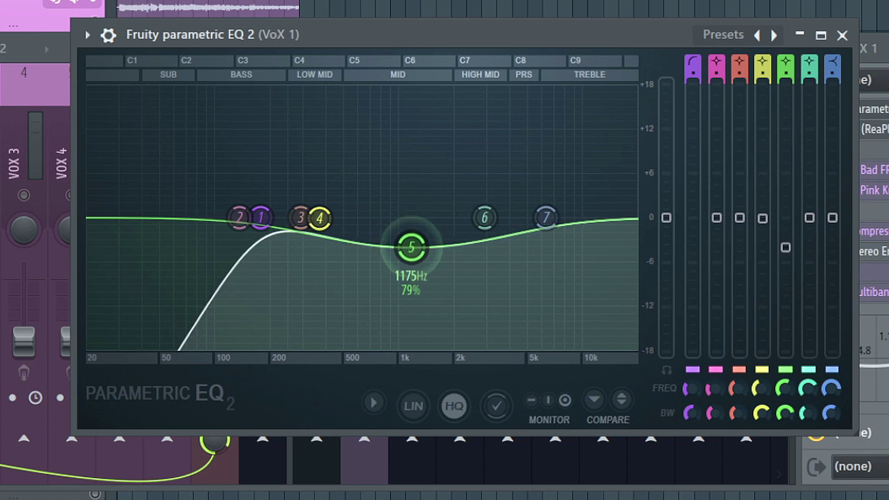
pyautogui.click(319, 218)
pyautogui.moveTo(319, 219); pyautogui.dragTo(322, 232)
pyautogui.click(843, 35)
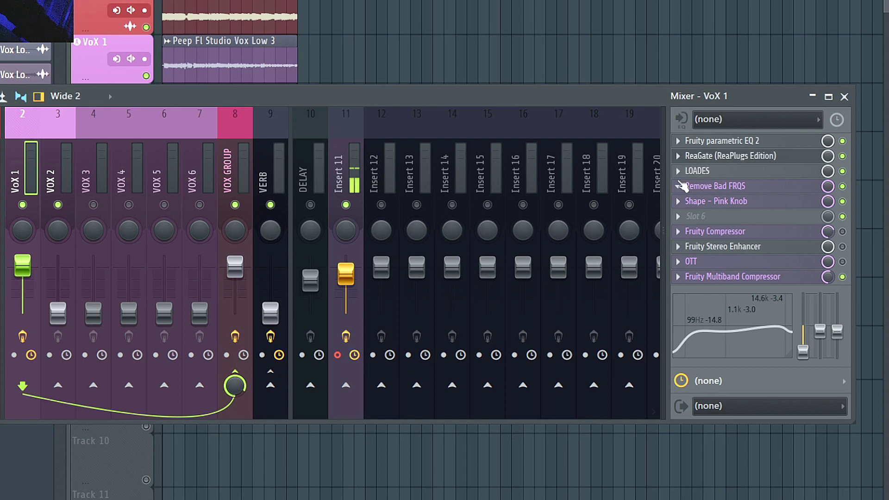
# - Examine the ReaGate settings in the VoX 1 effect chain
pyautogui.moveTo(749, 157); pyautogui.dragTo(696, 166)
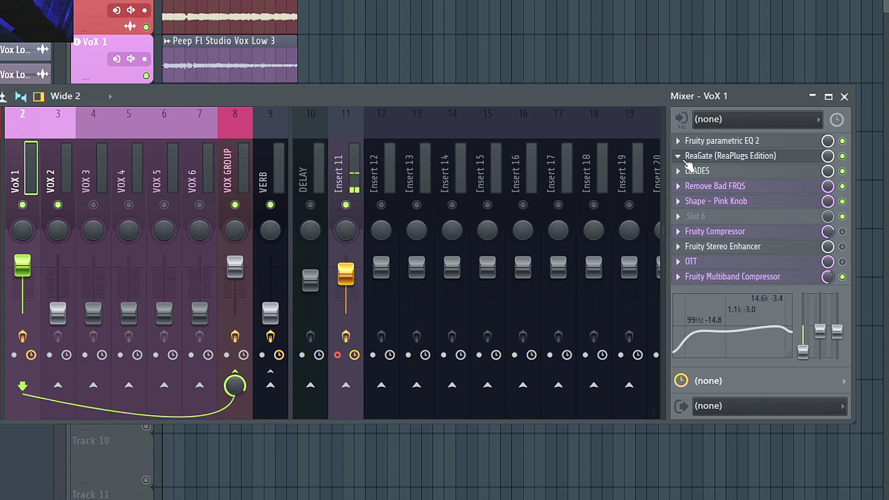
pyautogui.click(717, 157)
pyautogui.moveTo(611, 127); pyautogui.dragTo(583, 203)
pyautogui.click(770, 193)
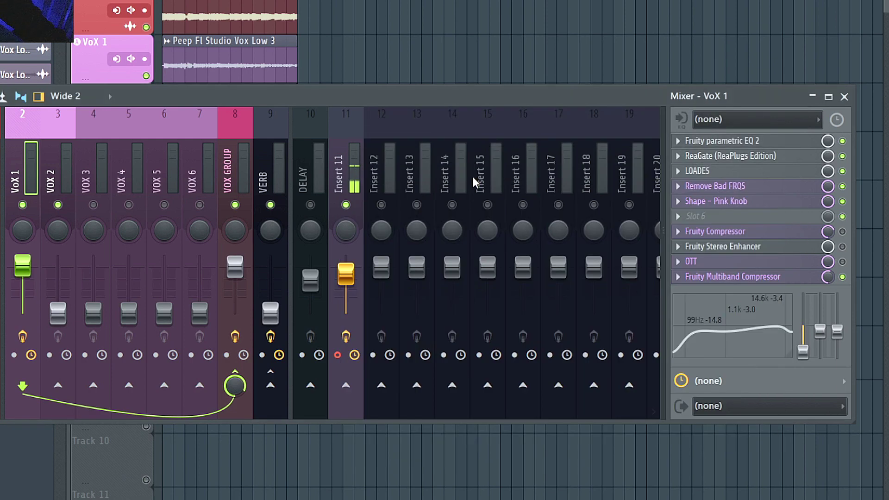
# - Enable the ReaGate and C1 gate Mono effects on Insert 11, and recheck the ReaGate envelope settings on VoX 1
pyautogui.click(338, 125)
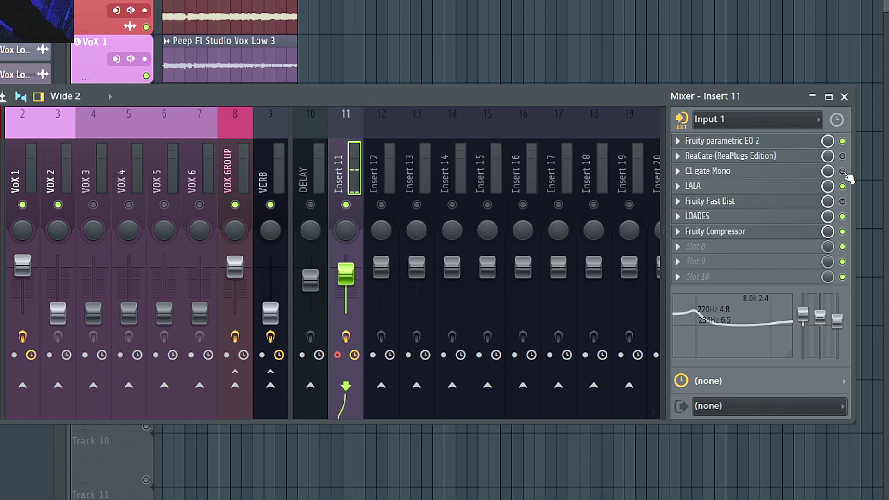
pyautogui.click(842, 156)
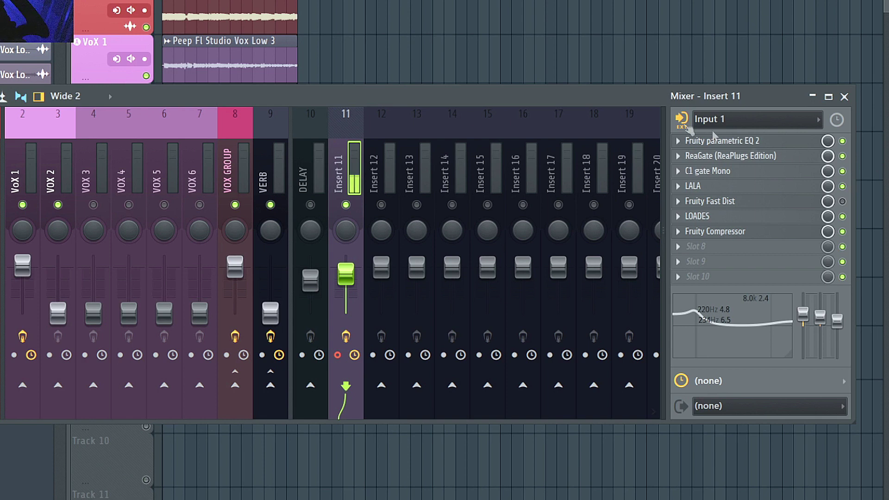
pyautogui.click(7, 132)
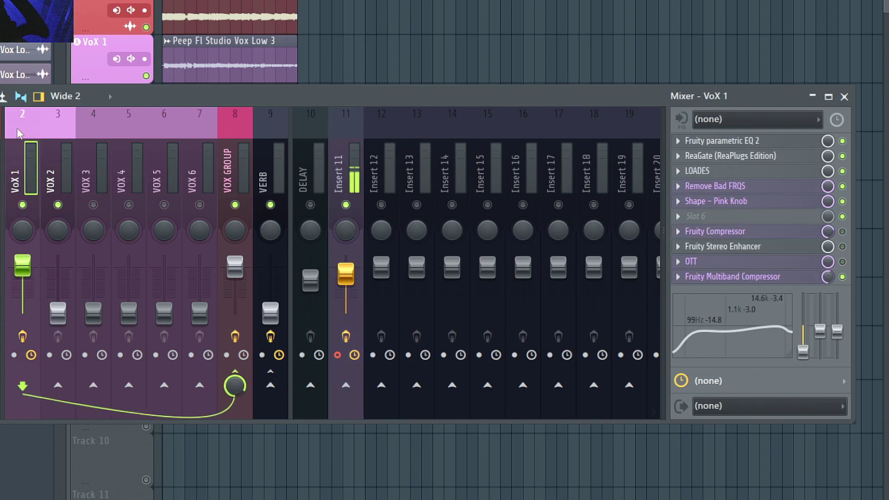
pyautogui.click(740, 156)
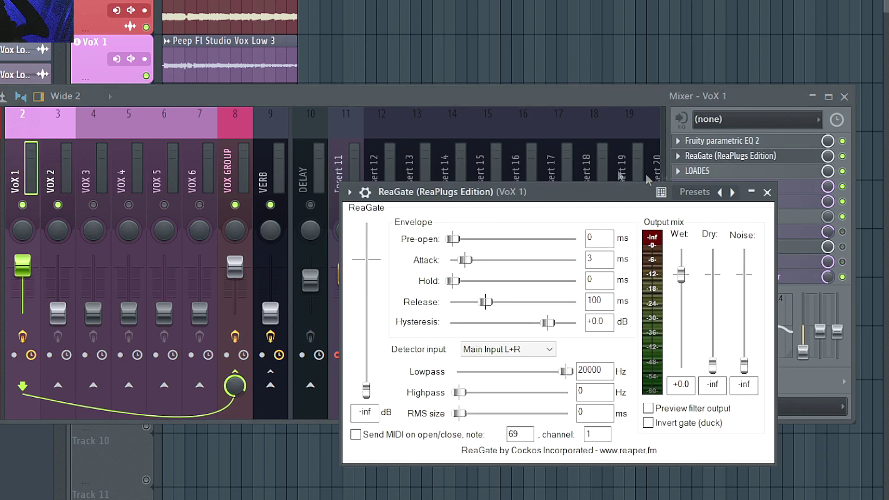
pyautogui.click(767, 192)
# - Try the ReaGate threshold on Insert 11 at -77.9 dB and set it to -58.5 dB
pyautogui.click(350, 134)
pyautogui.click(760, 158)
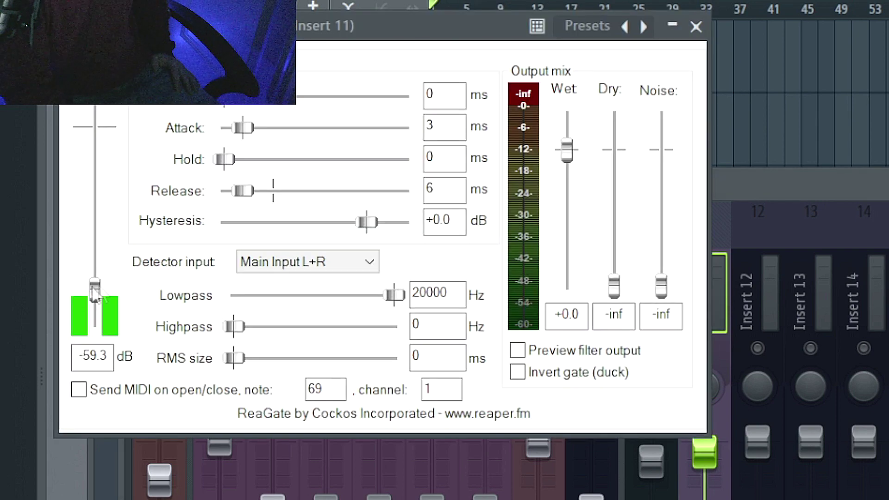
pyautogui.moveTo(95, 293); pyautogui.dragTo(96, 311)
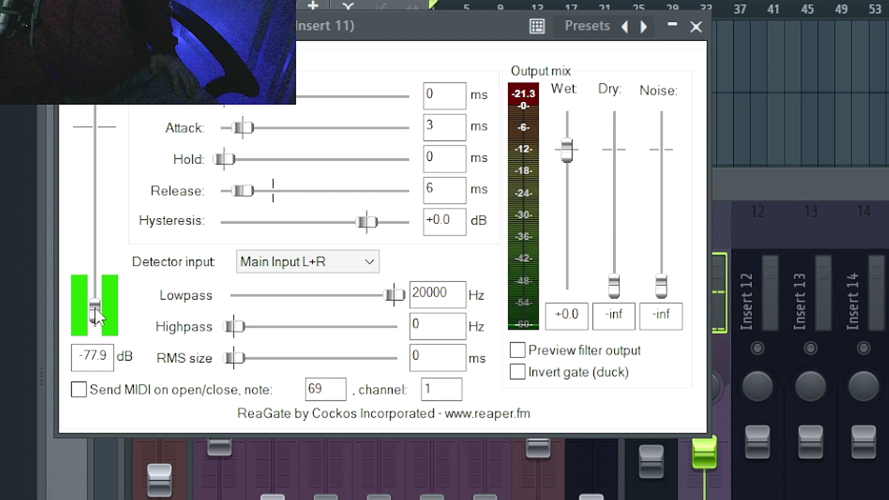
pyautogui.moveTo(96, 309); pyautogui.dragTo(116, 297)
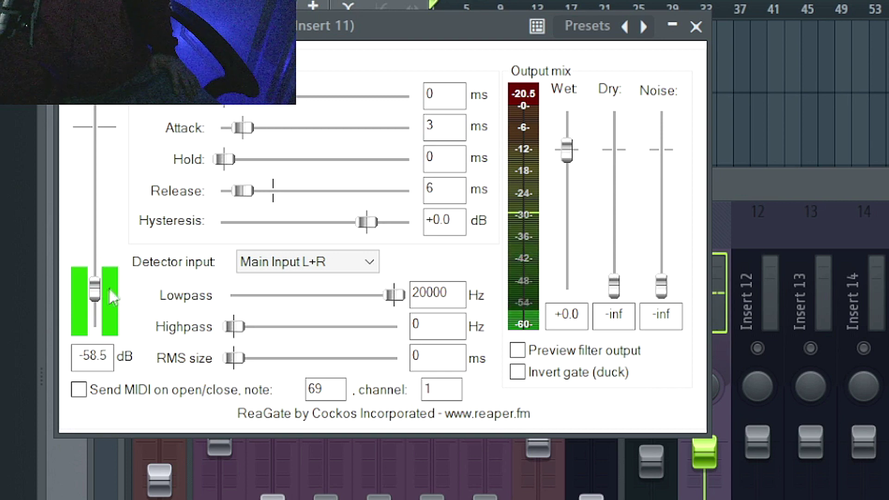
pyautogui.click(697, 28)
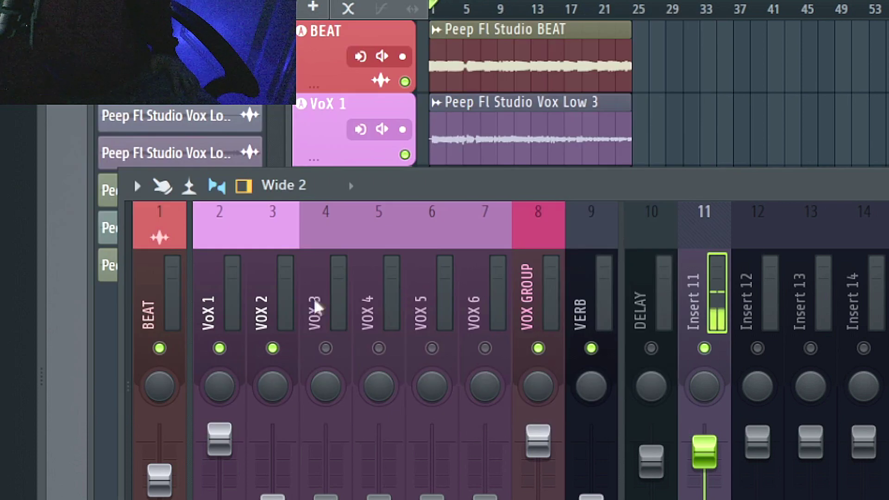
# - Examine the threshold and reduction level of the LOADES de-esser on Insert 11 and on VoX 1
pyautogui.click(229, 282)
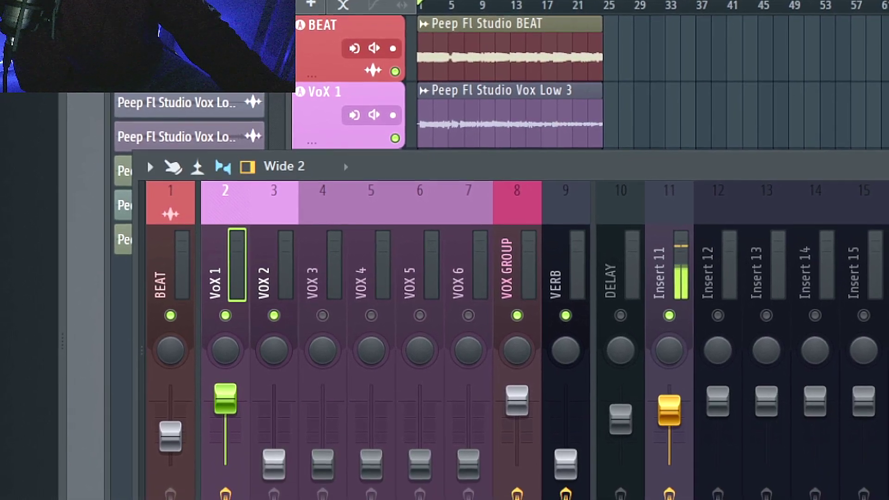
pyautogui.click(886, 241)
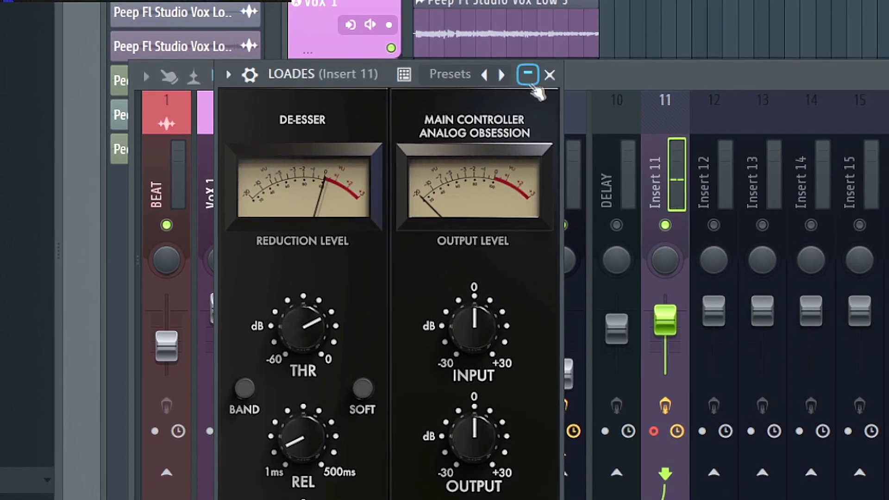
pyautogui.click(551, 81)
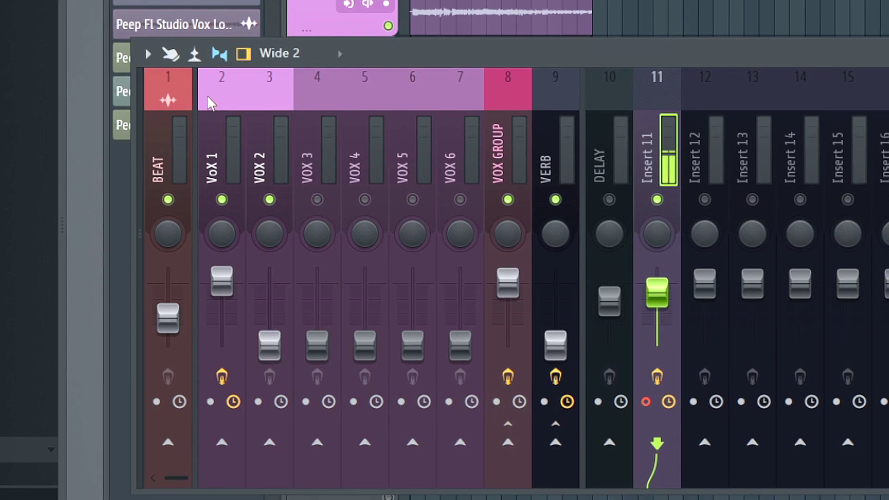
pyautogui.click(217, 108)
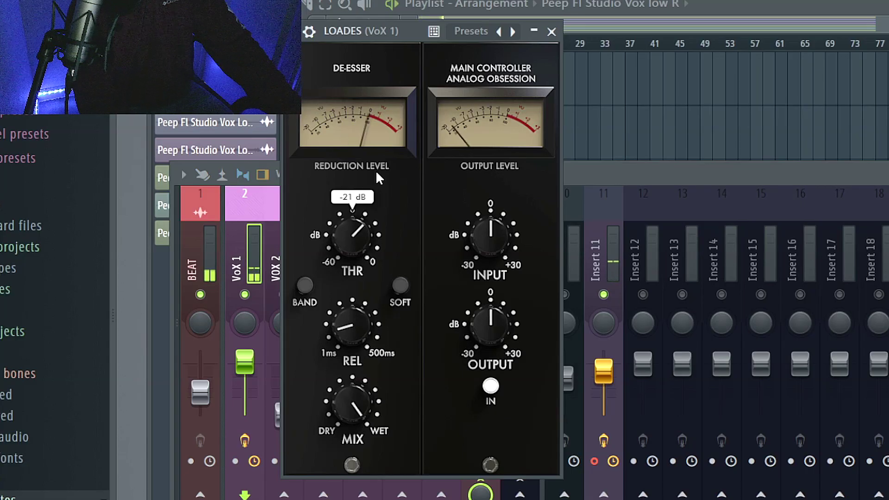
pyautogui.moveTo(366, 229)
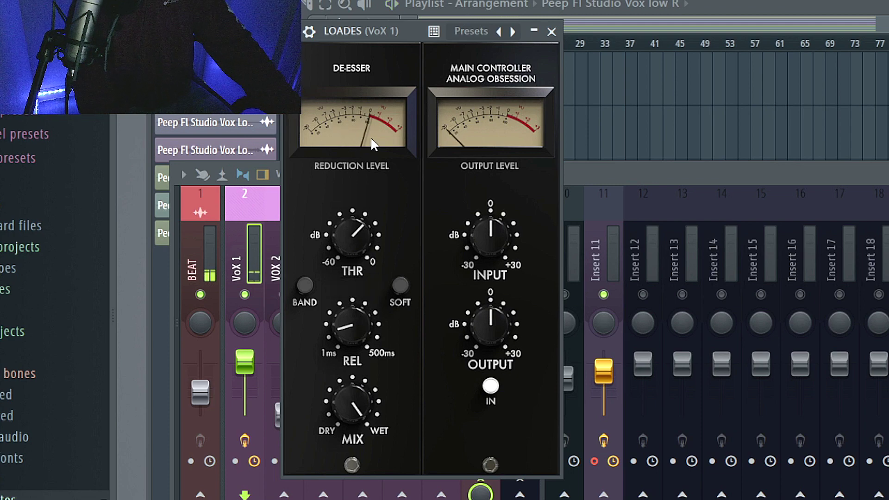
pyautogui.click(515, 168)
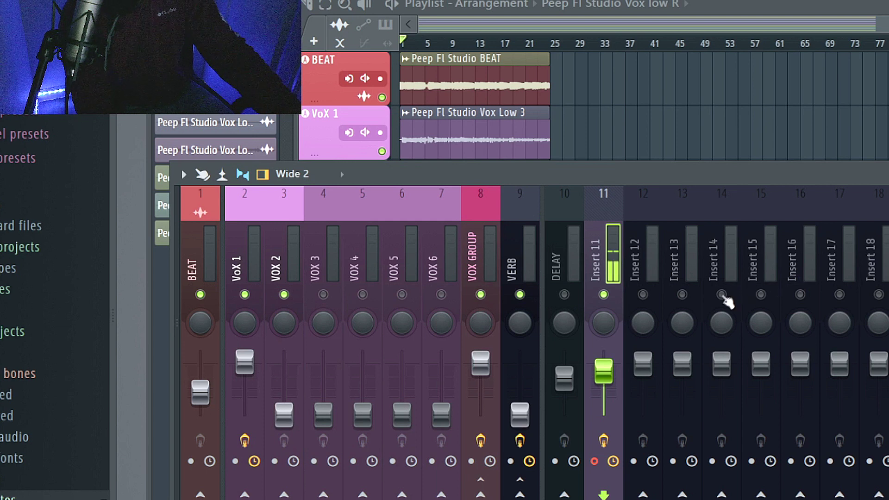
# - Open the Remove Bad FRQS equalizer on VoX 1, narrow its bandwidths and flatten the band gains to about 0 dB
pyautogui.click(245, 259)
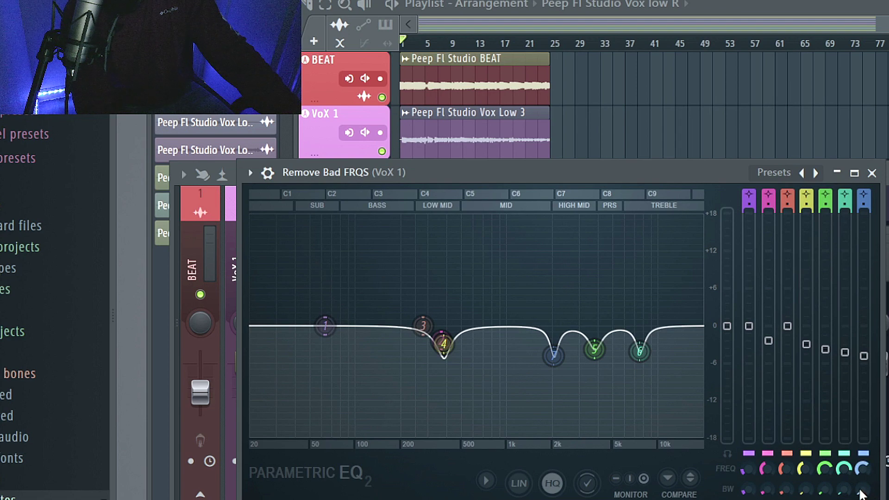
pyautogui.moveTo(709, 176); pyautogui.dragTo(715, 112)
pyautogui.moveTo(864, 428)
pyautogui.mouseDown()
pyautogui.moveTo(864, 415)
pyautogui.moveTo(869, 431)
pyautogui.mouseUp()
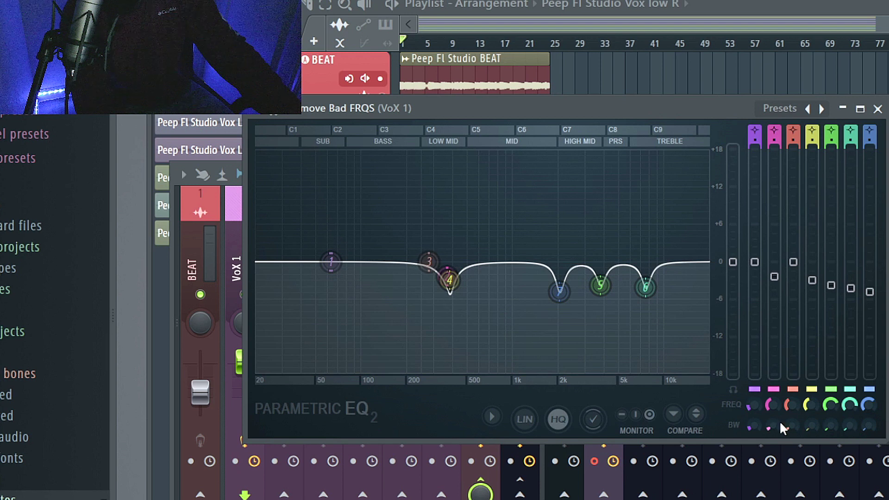
pyautogui.moveTo(773, 427); pyautogui.dragTo(772, 432)
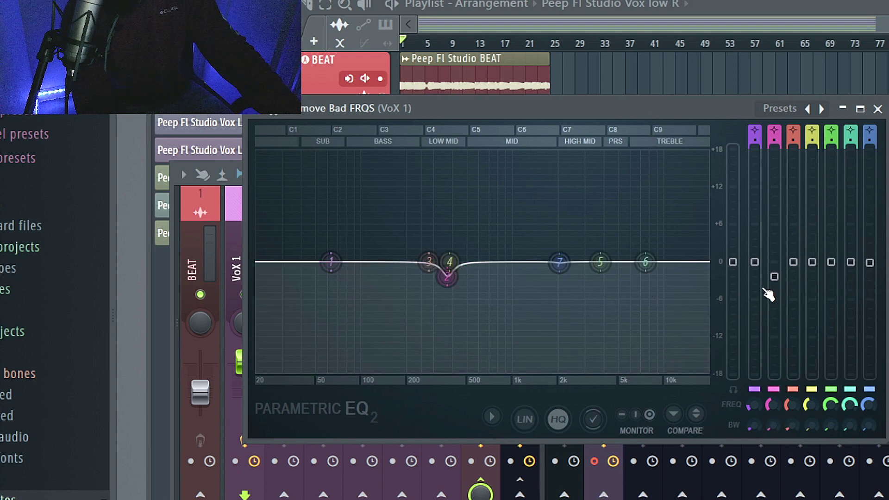
pyautogui.moveTo(774, 277); pyautogui.dragTo(773, 264)
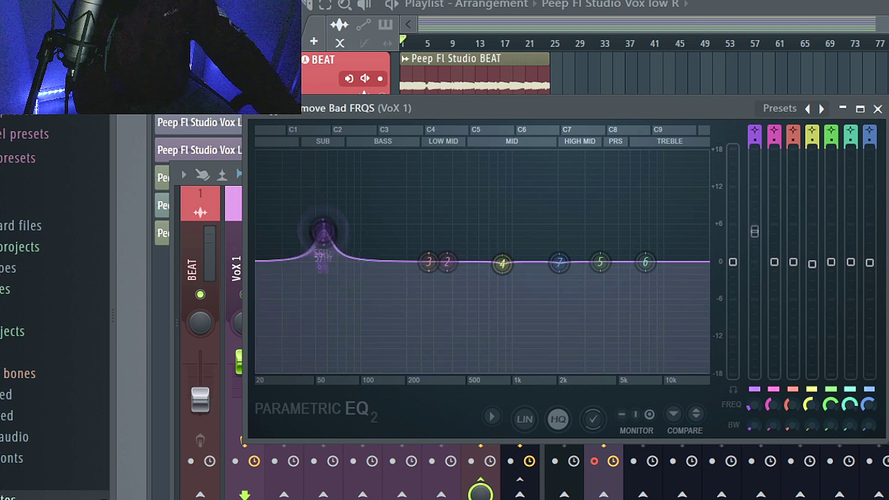
# - Pull band 1 just below 0 dB, boost narrow band 7 about 18 dB near 5.8 kHz, and play the vocal to listen for harsh frequencies
pyautogui.moveTo(323, 232); pyautogui.dragTo(334, 266)
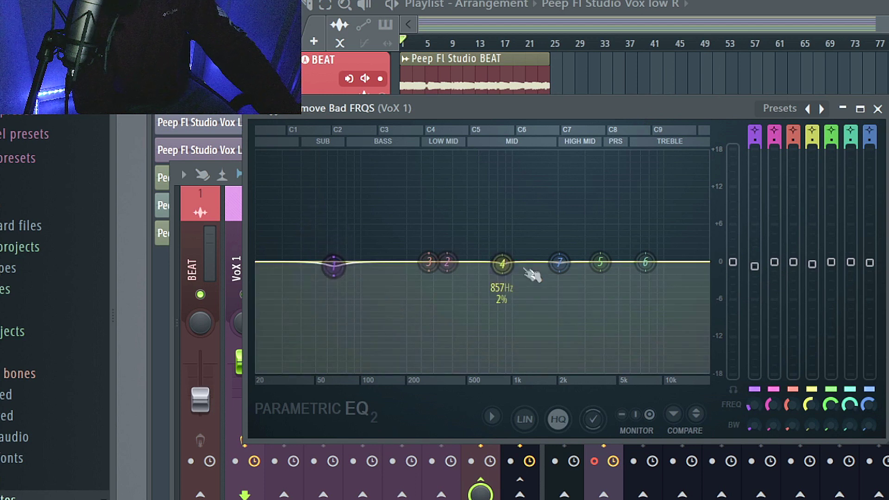
pyautogui.moveTo(570, 268); pyautogui.dragTo(627, 154)
pyautogui.press('space')
pyautogui.press('space')
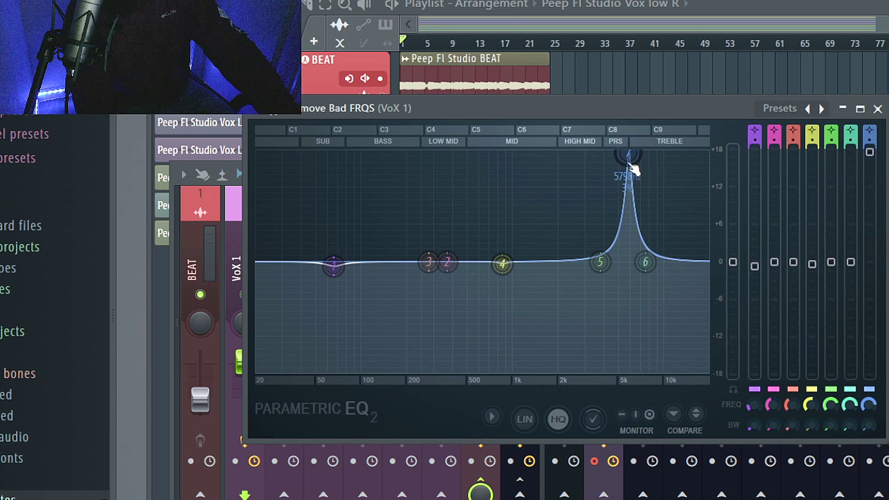
# - Sweep boosted band 7 to the harsh vocal frequency at 7543 Hz and cut it to about -5 dB
pyautogui.moveTo(628, 155)
pyautogui.mouseDown()
pyautogui.moveTo(679, 154)
pyautogui.moveTo(644, 154)
pyautogui.mouseUp()
pyautogui.press('space')
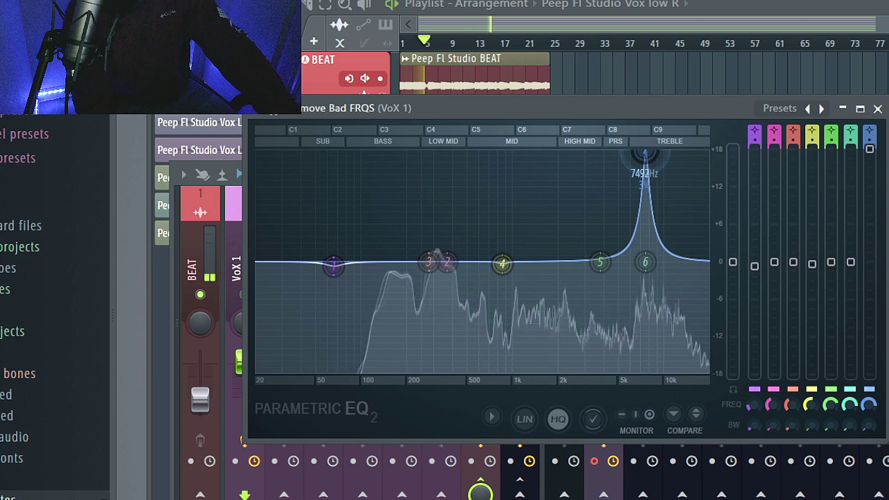
pyautogui.moveTo(645, 154); pyautogui.dragTo(646, 154)
pyautogui.press('space')
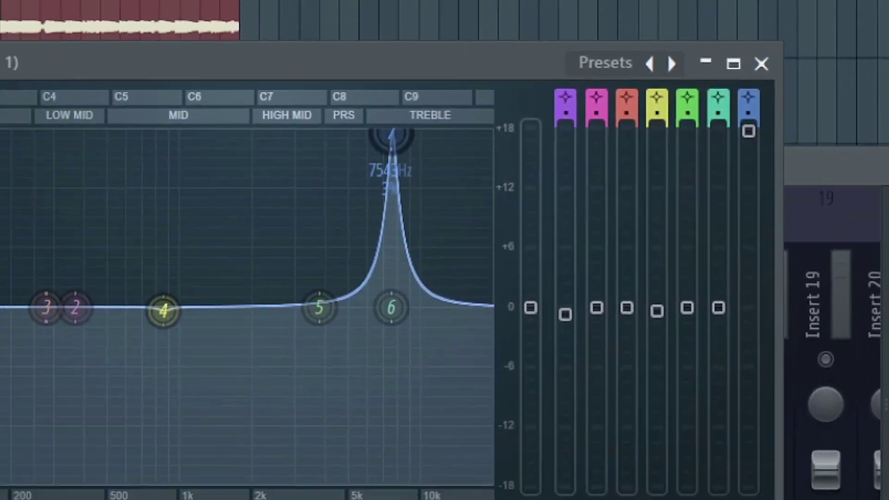
pyautogui.moveTo(140, 111); pyautogui.dragTo(141, 201)
pyautogui.moveTo(870, 193); pyautogui.dragTo(870, 284)
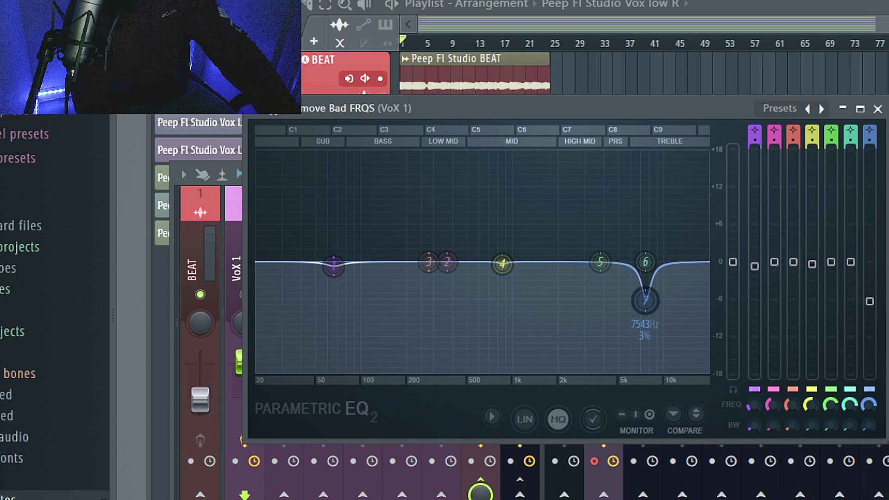
pyautogui.press('space')
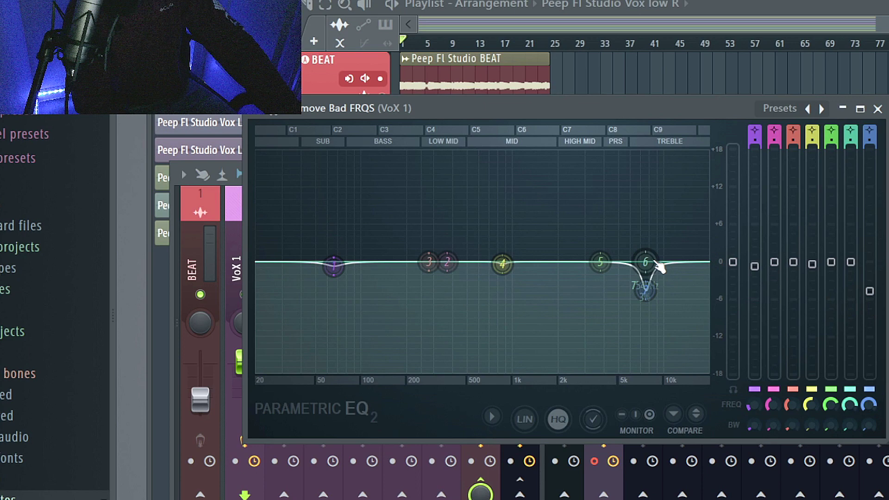
# - Sweep band 6 with a full boost down to 3452 Hz during playback and cut it to about -4 dB
pyautogui.press('space')
pyautogui.moveTo(623, 262); pyautogui.dragTo(594, 153)
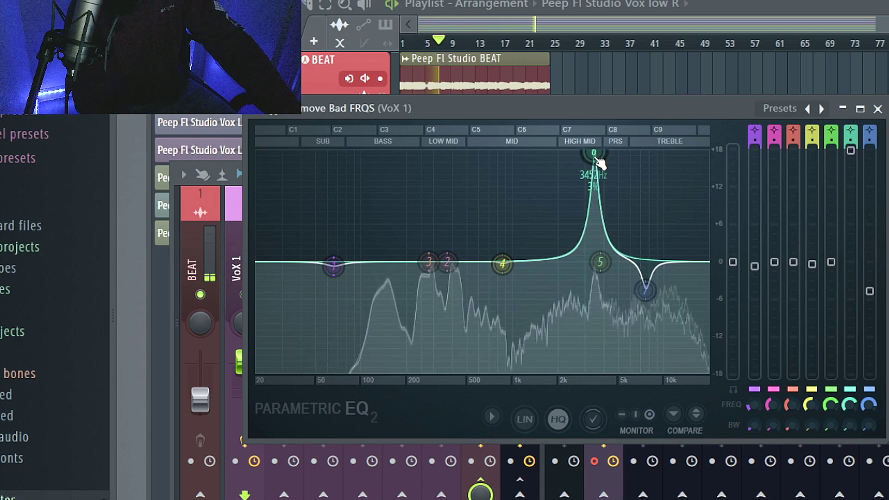
pyautogui.press('space')
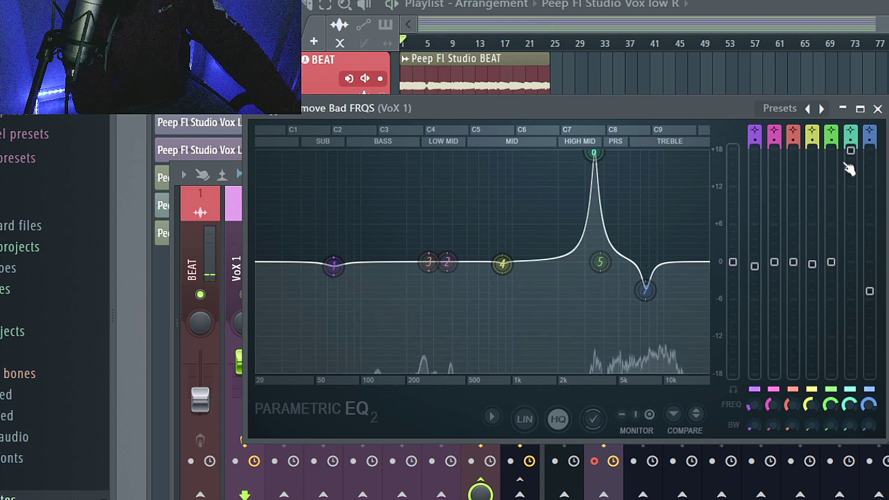
pyautogui.moveTo(851, 151); pyautogui.dragTo(851, 224)
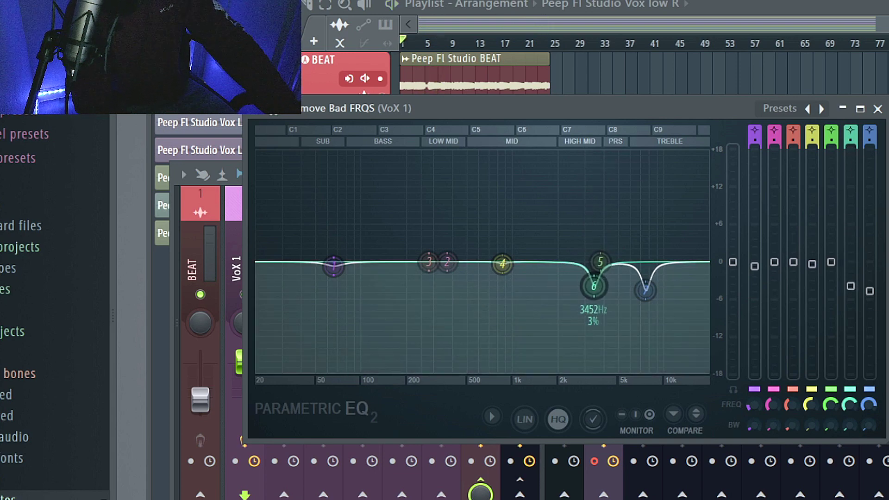
# - Sweep band 5 with a full boost to 407 Hz while the vocal plays and cut it to about -4.5 dB
pyautogui.moveTo(600, 261); pyautogui.dragTo(454, 153)
pyautogui.press('space')
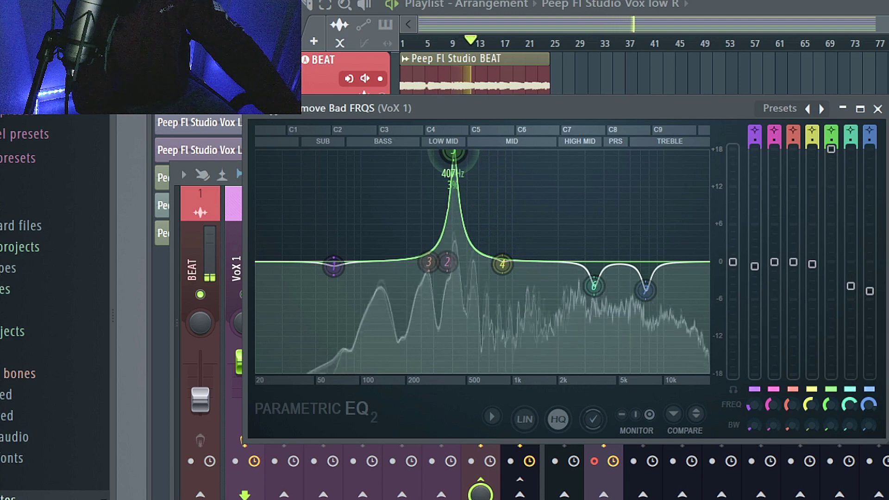
pyautogui.press('space')
pyautogui.moveTo(831, 149); pyautogui.dragTo(831, 211)
# - Boost band 2 near 270 Hz during playback, cut it to about -4 dB, and cut band 3 similarly near 130 Hz
pyautogui.press('space')
pyautogui.moveTo(447, 260); pyautogui.dragTo(424, 154)
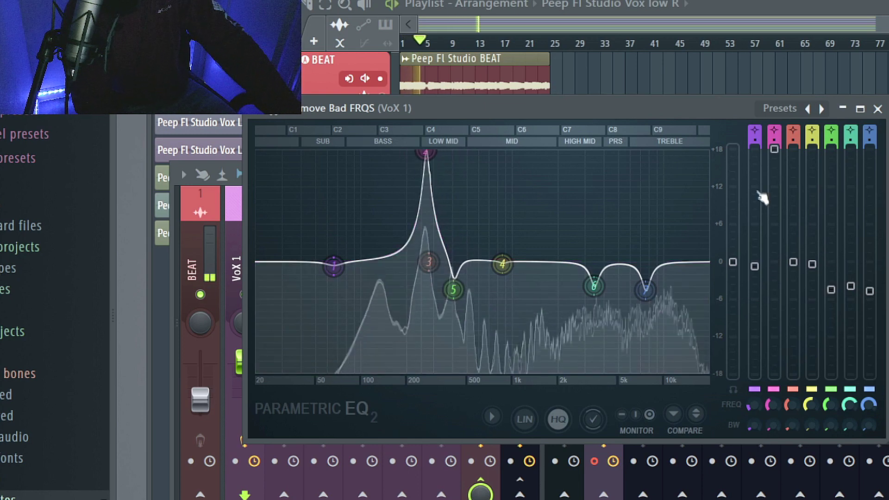
pyautogui.moveTo(774, 149); pyautogui.dragTo(774, 252)
pyautogui.press('space')
# - Sweep boosted band 4 up to 11503 Hz, cut it to about -4 dB, and play back the cleaned vocal
pyautogui.moveTo(503, 264); pyautogui.dragTo(499, 214)
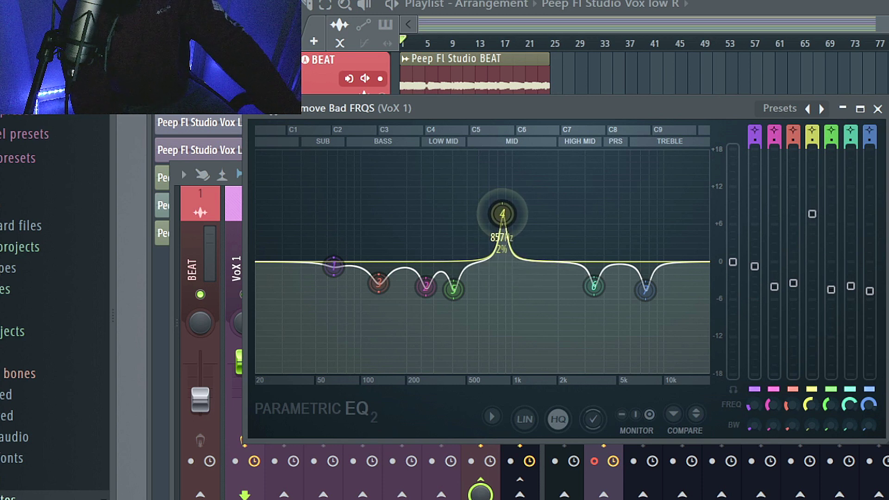
pyautogui.moveTo(503, 216); pyautogui.dragTo(498, 220)
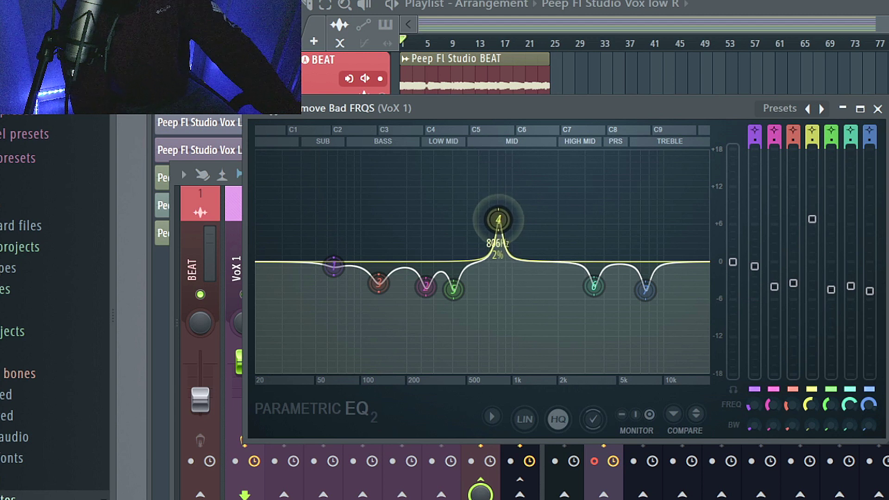
pyautogui.moveTo(484, 259); pyautogui.dragTo(674, 153)
pyautogui.press('space')
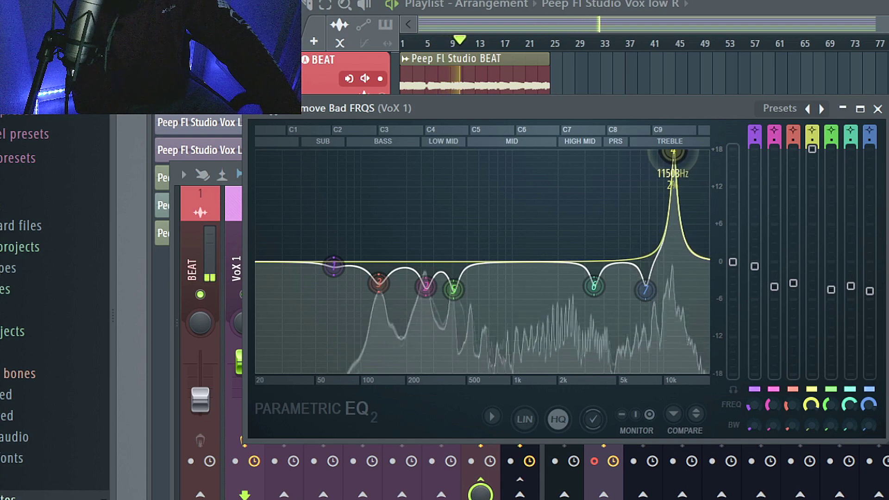
pyautogui.press('space')
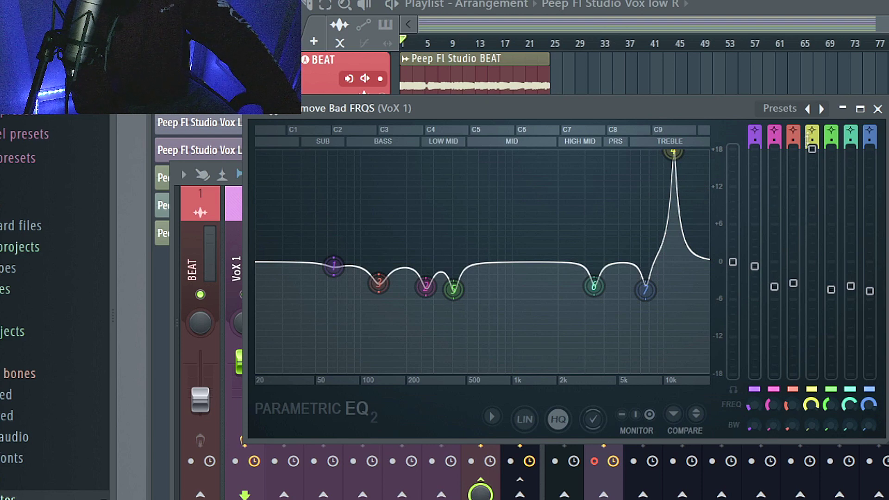
pyautogui.moveTo(813, 149); pyautogui.dragTo(812, 262)
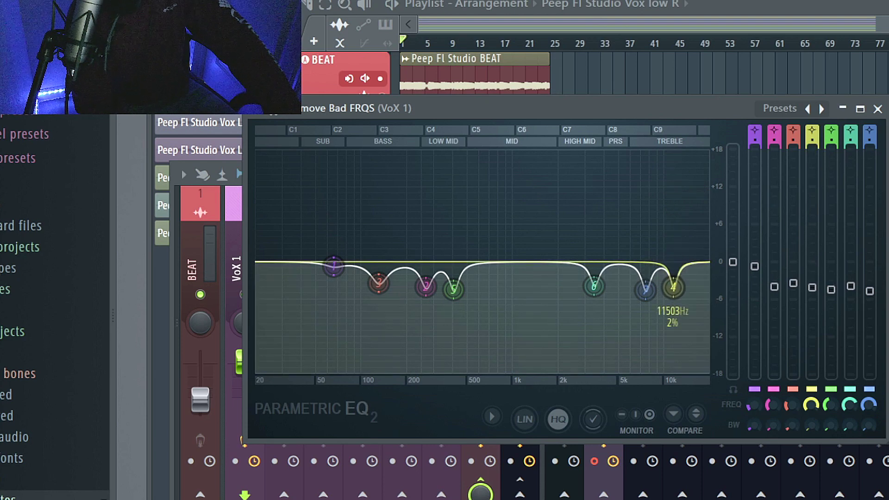
pyautogui.press('space')
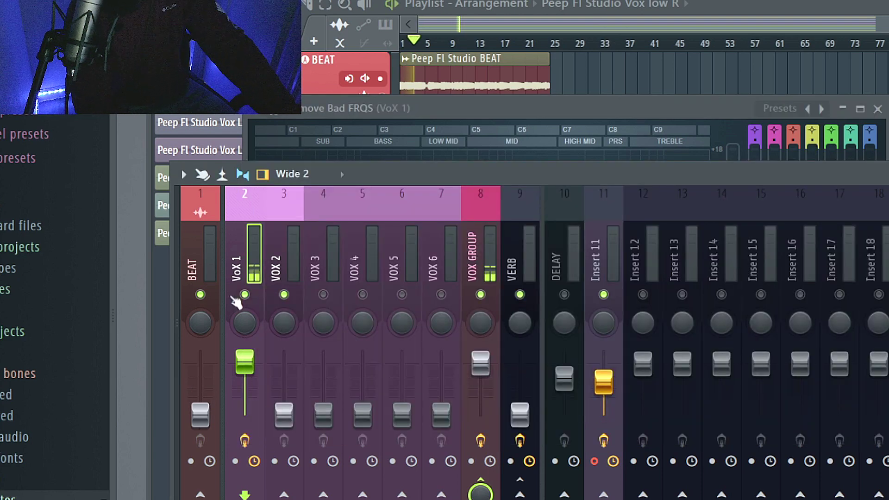
pyautogui.press('space')
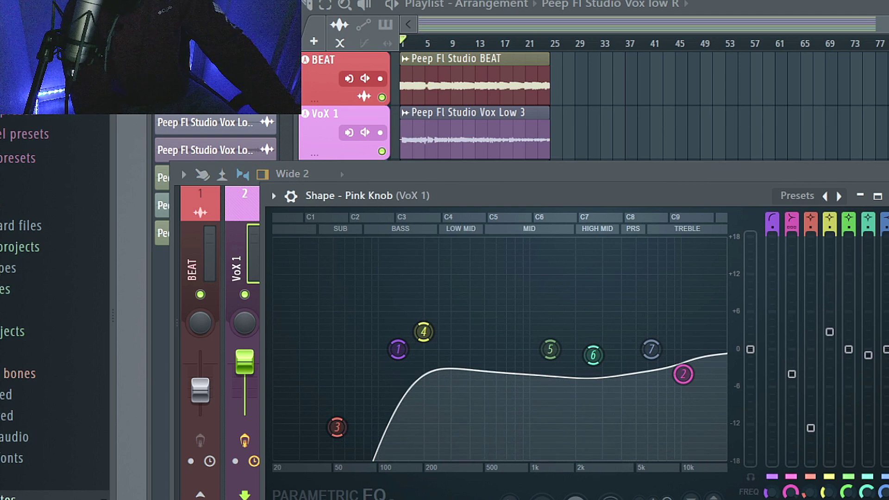
# - In the Shape - Pink Knob equalizer on VoX 1, raise high-shelf band 2 to about -3.5 dB while the vocal plays
pyautogui.moveTo(349, 422)
pyautogui.moveTo(435, 352)
pyautogui.moveTo(683, 374); pyautogui.dragTo(690, 379)
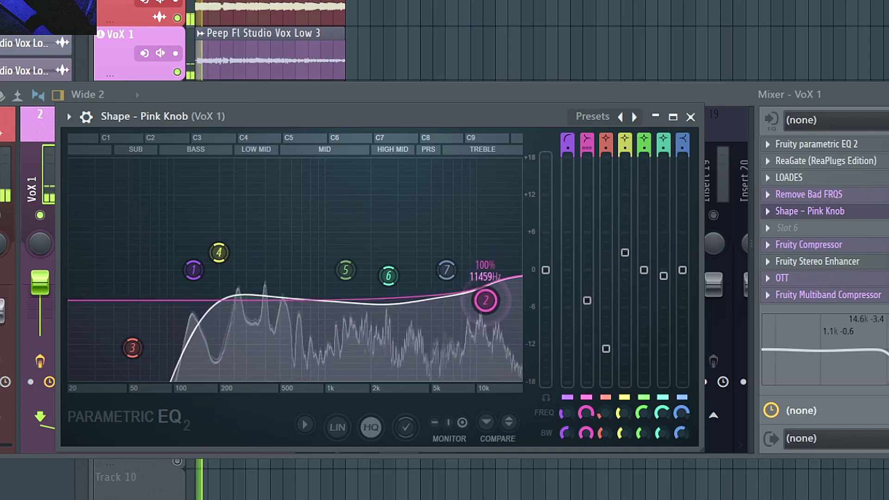
pyautogui.moveTo(485, 300)
pyautogui.mouseDown()
pyautogui.moveTo(482, 323)
pyautogui.moveTo(485, 296)
pyautogui.mouseUp()
pyautogui.press('space')
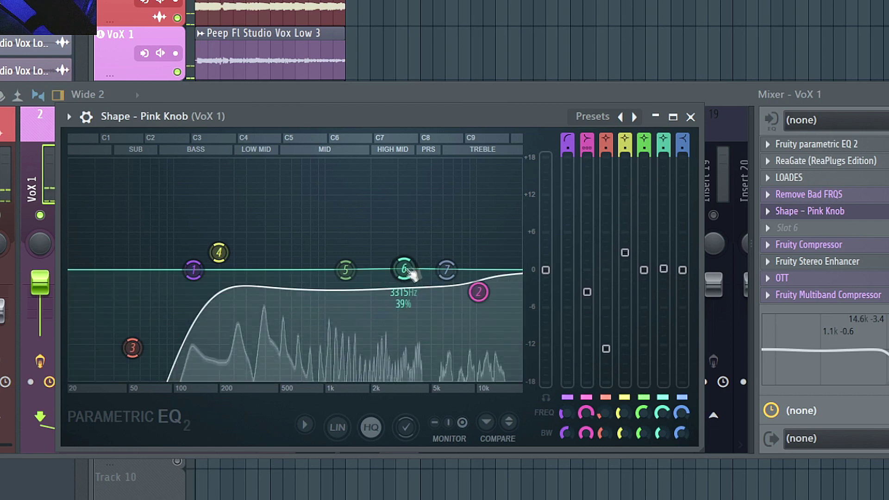
# - Lower bands 5 and 6 of Shape - Pink Knob to between -1 and -1.5 dB for a slight mid dip and play the vocal
pyautogui.press('space')
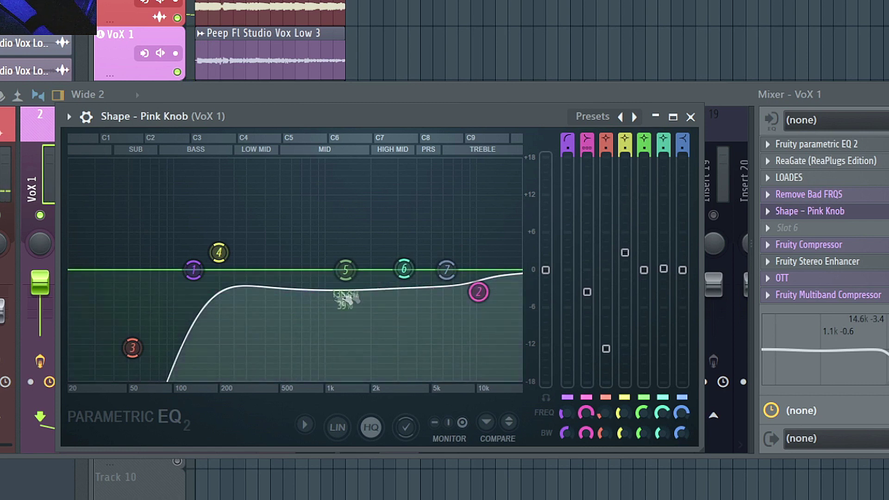
pyautogui.moveTo(403, 268); pyautogui.dragTo(345, 277)
pyautogui.press('space')
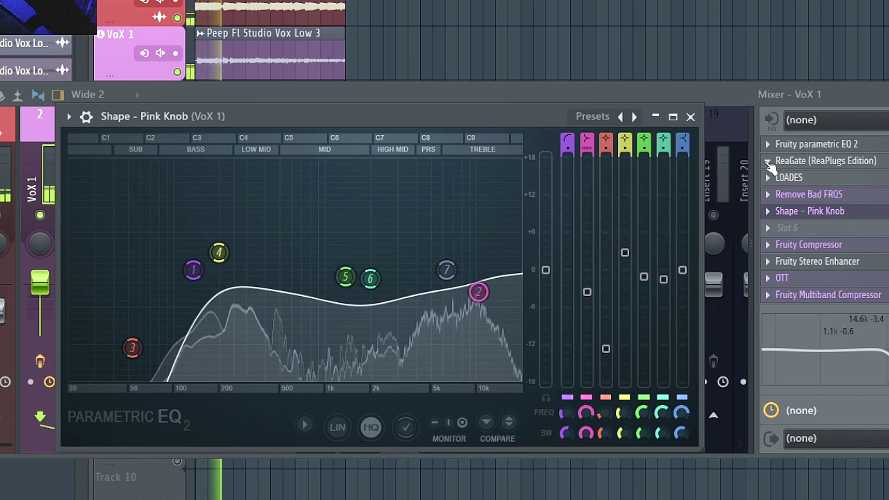
# - Load the LALA leveling amplifier after Shape - Pink Knob on VoX 1 and set its gain to 1.3 dB
pyautogui.click(829, 211)
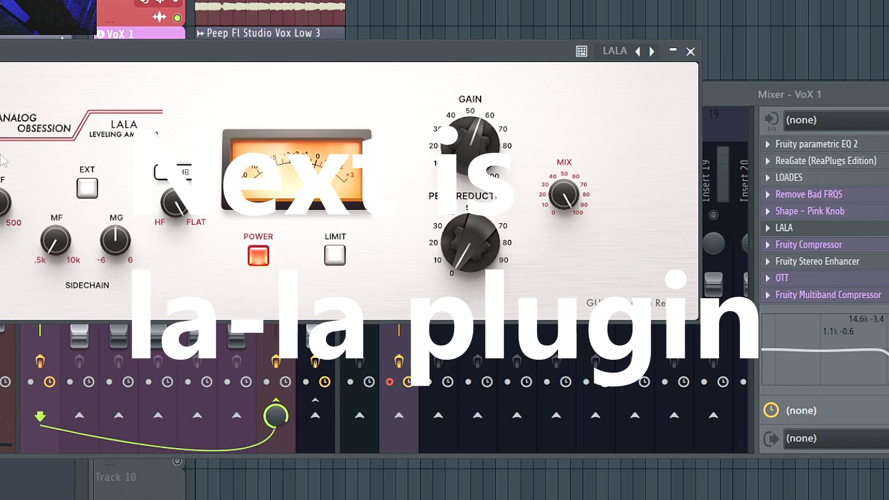
pyautogui.moveTo(470, 132); pyautogui.dragTo(475, 137)
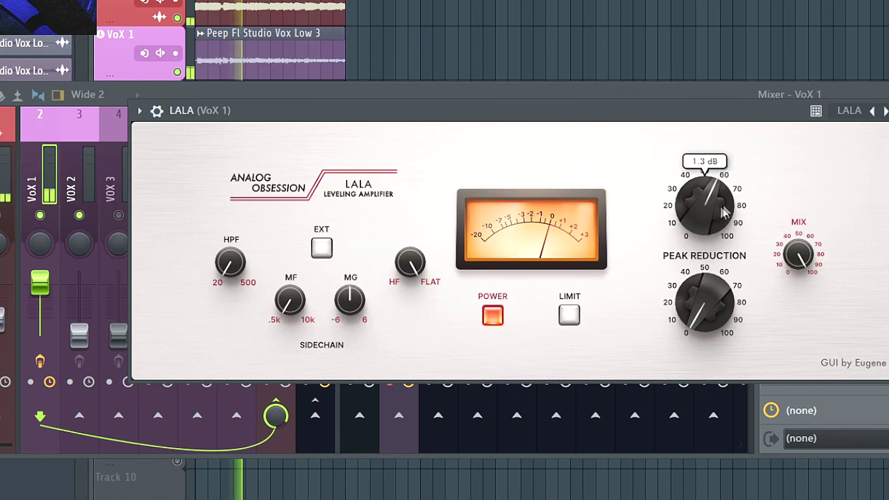
# - Raise LALA's peak reduction to about 37 dB, check the needle, and adjust the gain to compensate
pyautogui.moveTo(708, 313)
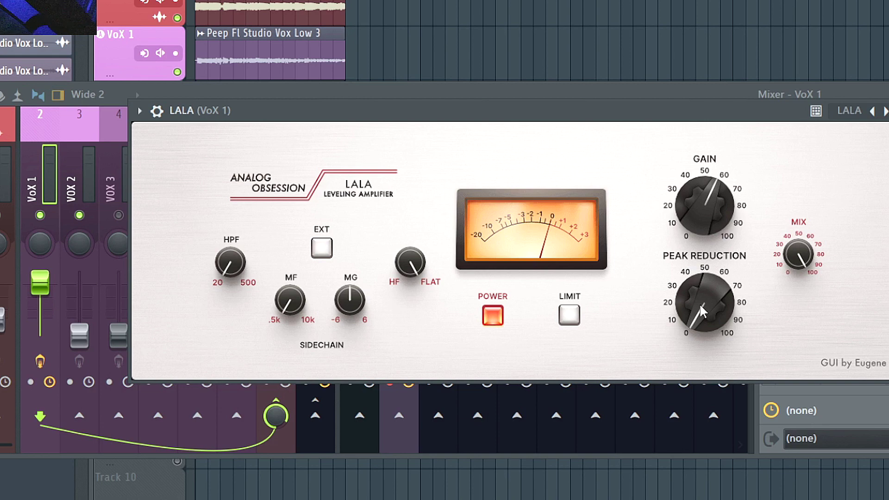
pyautogui.moveTo(701, 296)
pyautogui.mouseDown()
pyautogui.moveTo(701, 259)
pyautogui.moveTo(702, 280)
pyautogui.mouseUp()
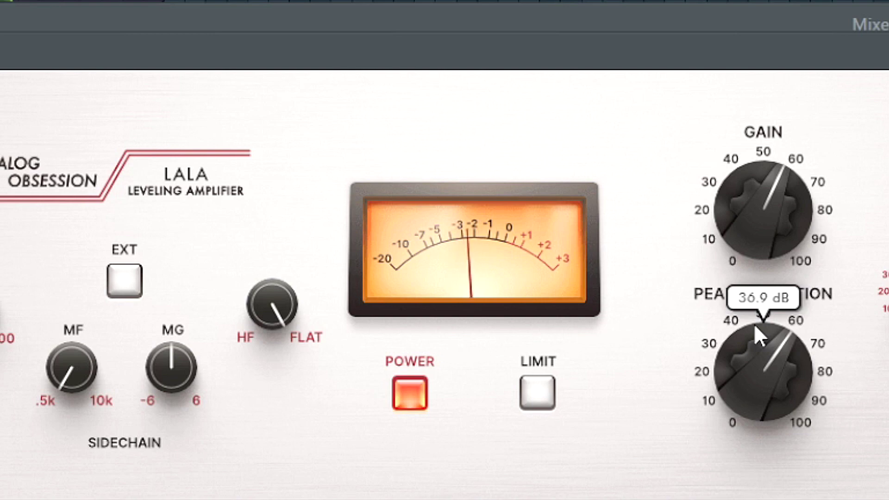
pyautogui.moveTo(754, 324); pyautogui.dragTo(755, 322)
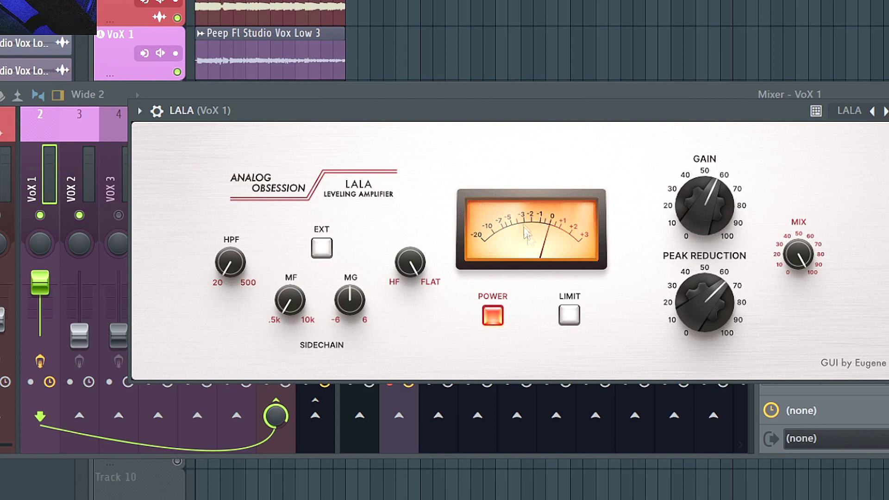
pyautogui.moveTo(696, 198)
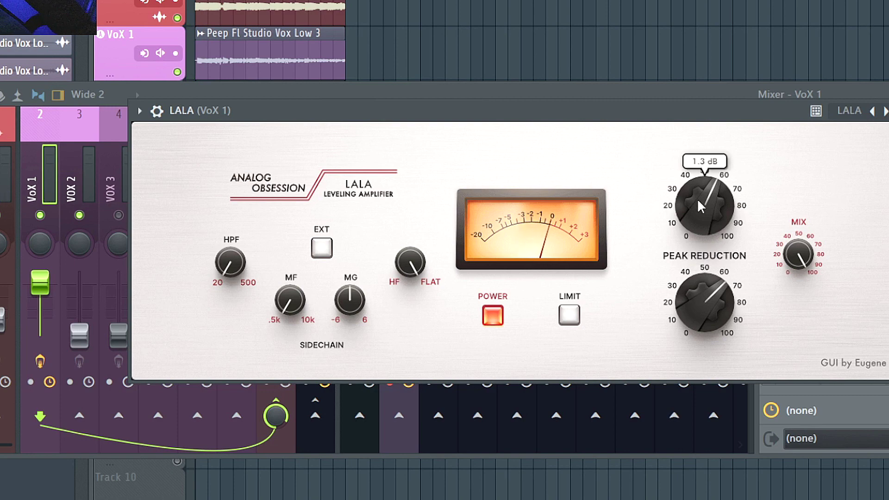
pyautogui.moveTo(697, 202)
pyautogui.mouseDown()
pyautogui.moveTo(704, 209)
pyautogui.moveTo(704, 191)
pyautogui.mouseUp()
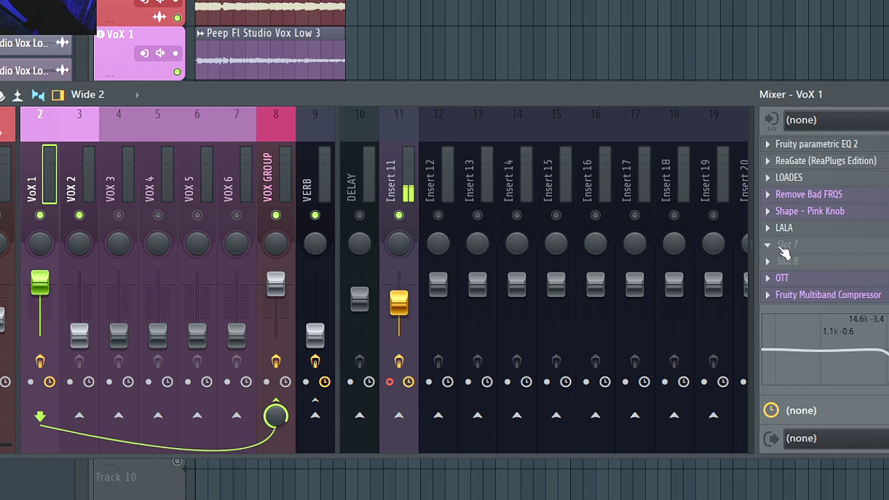
# - Load Fruity Fast Dist into slot 7 on VoX 1 and adjust its mix amount
pyautogui.click(804, 251)
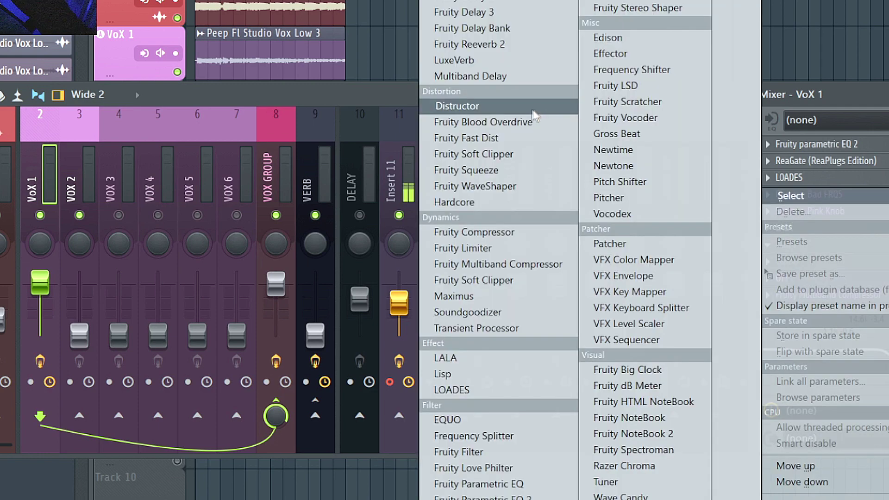
pyautogui.click(506, 139)
pyautogui.moveTo(153, 95)
pyautogui.mouseDown()
pyautogui.moveTo(153, 123)
pyautogui.moveTo(152, 81)
pyautogui.mouseUp()
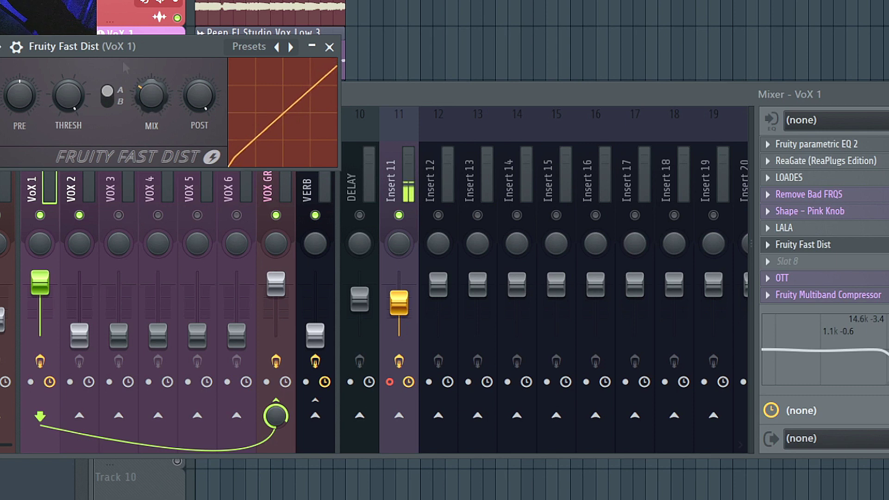
pyautogui.moveTo(134, 97); pyautogui.dragTo(135, 90)
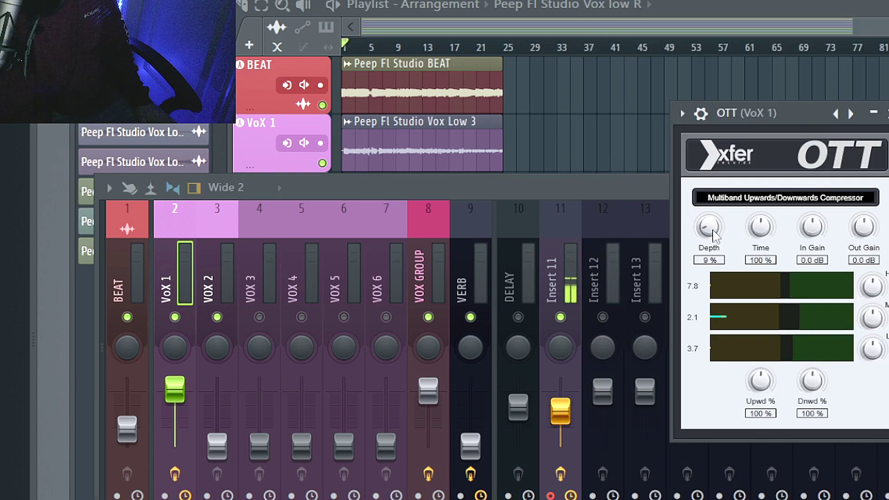
# - Set OTT's depth on VoX 1 to about 17% and move OTT up into slot 8
pyautogui.moveTo(713, 231)
pyautogui.mouseDown()
pyautogui.moveTo(723, 247)
pyautogui.moveTo(726, 240)
pyautogui.mouseUp()
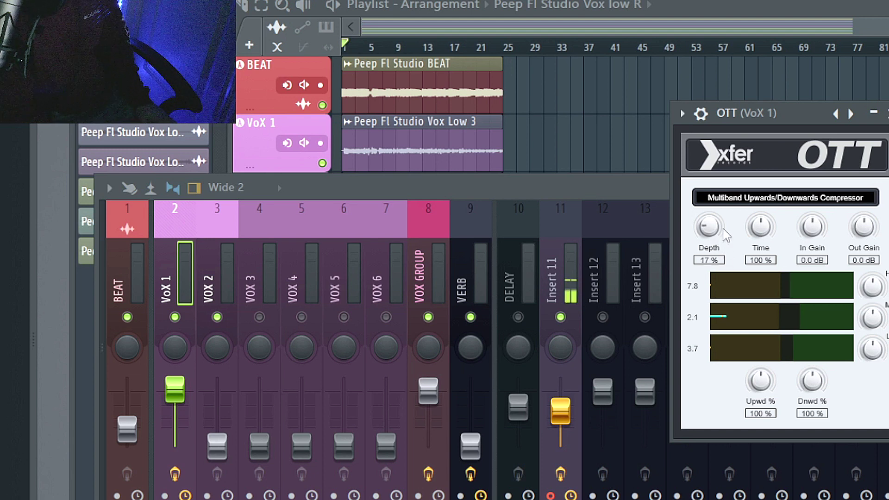
pyautogui.moveTo(730, 242); pyautogui.dragTo(732, 251)
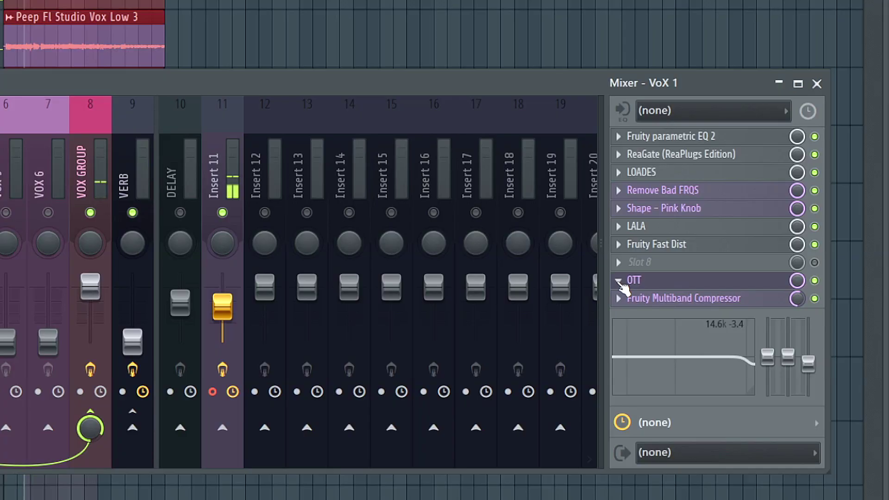
pyautogui.click(620, 280)
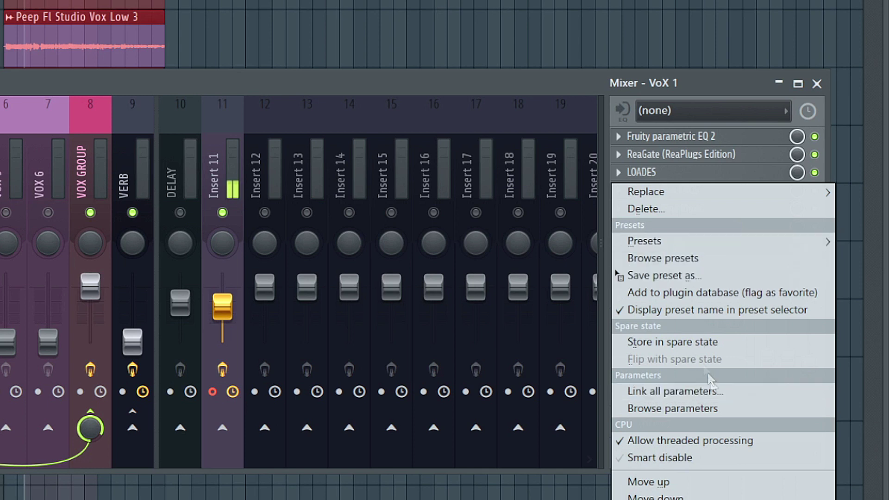
pyautogui.click(675, 487)
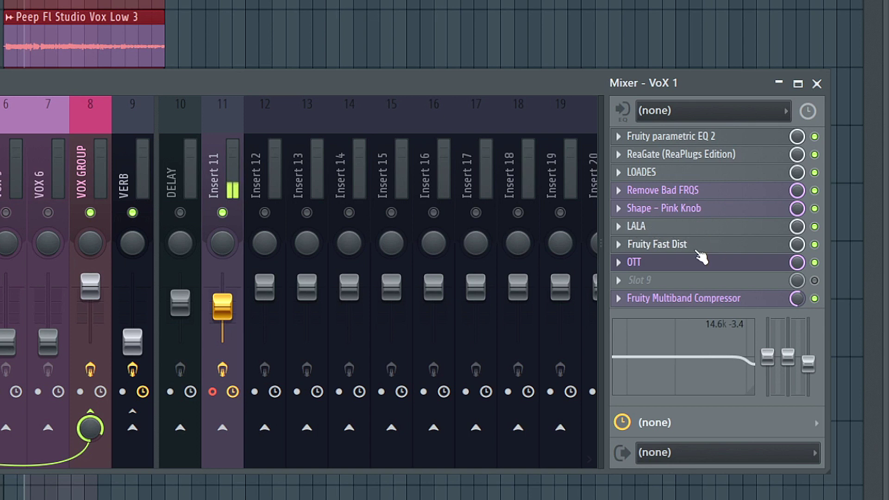
pyautogui.click(667, 275)
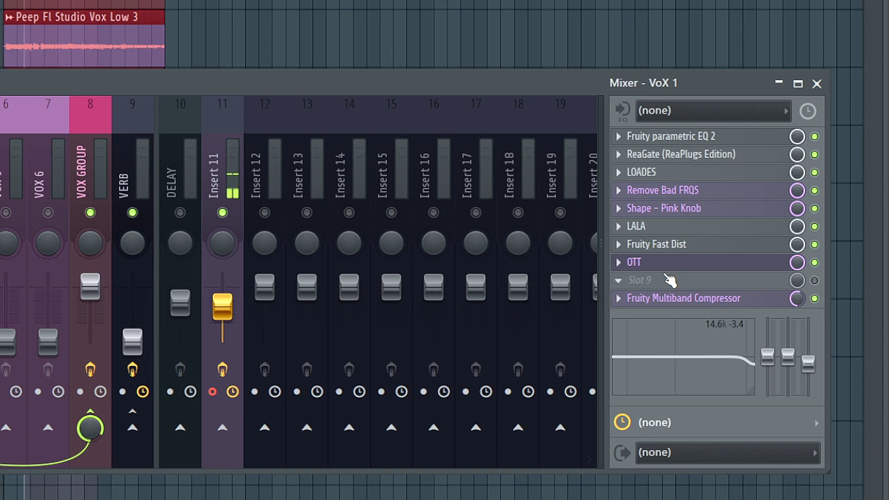
# - Move Fruity Multiband Compressor up into slot 9 on VoX 1 and open its editor to review the band settings
pyautogui.click(628, 301)
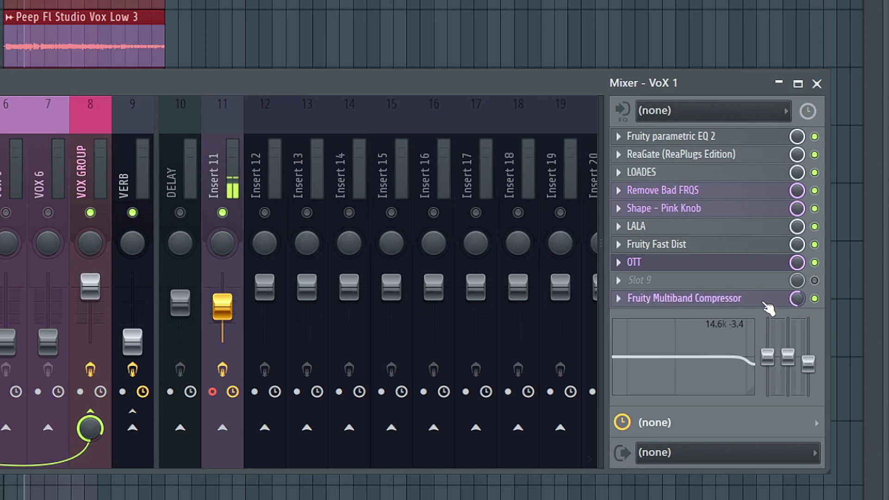
pyautogui.click(624, 302)
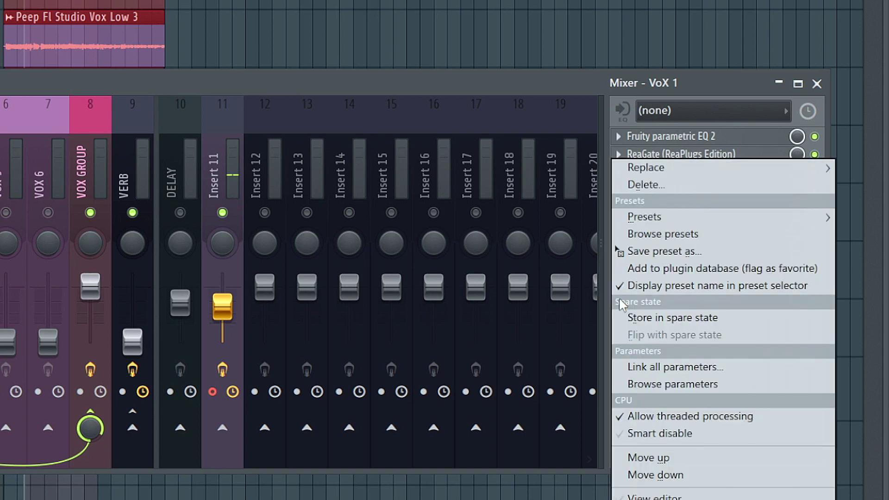
pyautogui.click(708, 458)
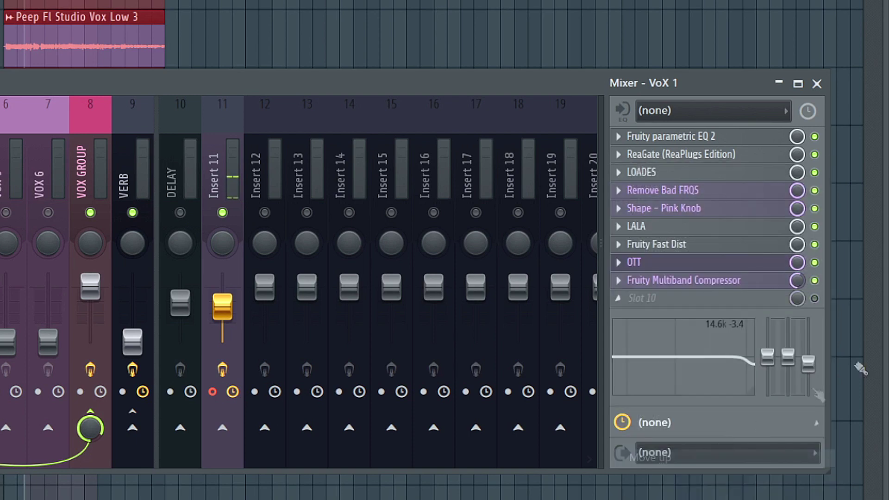
pyautogui.click(704, 286)
pyautogui.moveTo(425, 61); pyautogui.dragTo(624, 35)
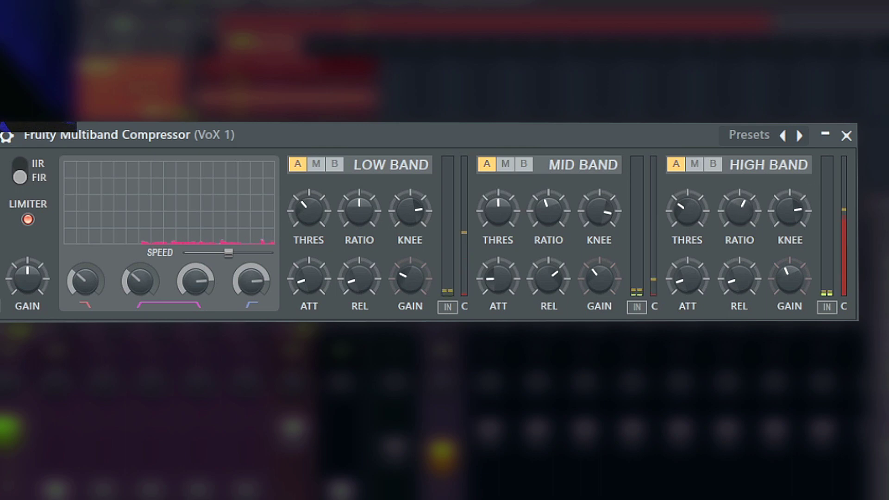
pyautogui.click(846, 136)
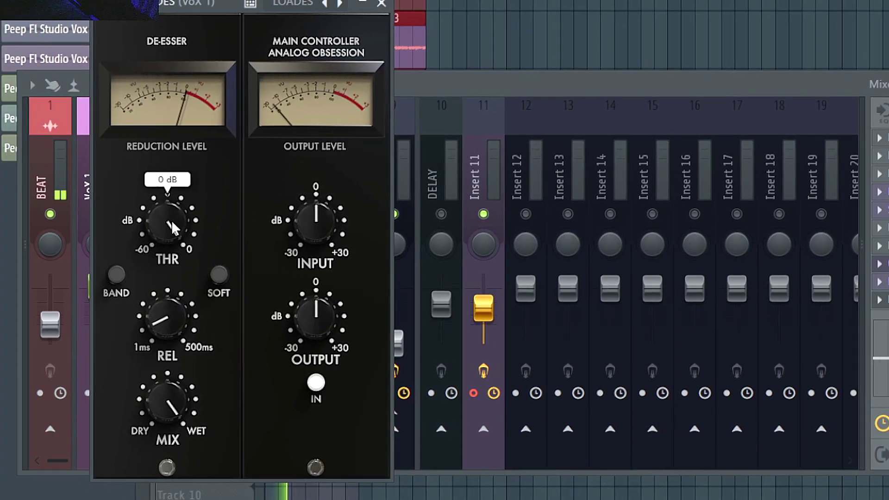
# - Lower the threshold of the second LOADES de-esser, at the end of VoX 1's chain, to about -23 dB
pyautogui.moveTo(293, 230); pyautogui.dragTo(300, 255)
pyautogui.moveTo(292, 220); pyautogui.dragTo(299, 244)
pyautogui.moveTo(429, 243); pyautogui.dragTo(432, 266)
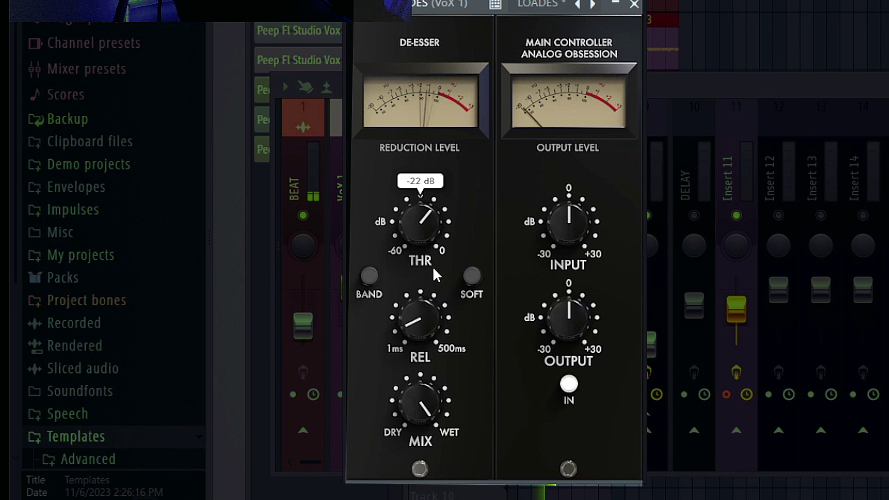
pyautogui.moveTo(432, 266); pyautogui.dragTo(436, 274)
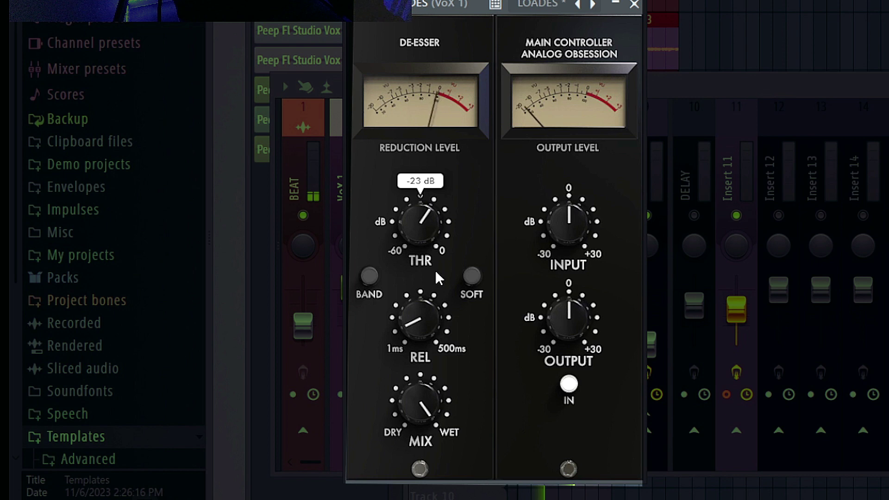
pyautogui.moveTo(436, 276)
pyautogui.mouseDown()
pyautogui.moveTo(445, 319)
pyautogui.moveTo(443, 267)
pyautogui.mouseUp()
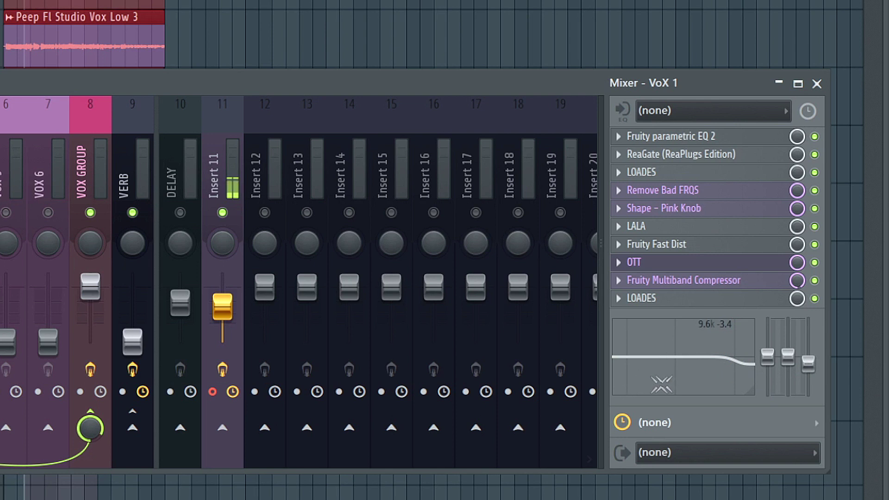
# - Shape VoX 1's built-in track EQ with boosts of about 5.2 dB at 171 Hz, 2.8 dB at 1.4 kHz and 5.3 dB at 10 kHz
pyautogui.moveTo(642, 364); pyautogui.dragTo(674, 373)
pyautogui.moveTo(770, 277); pyautogui.dragTo(790, 275)
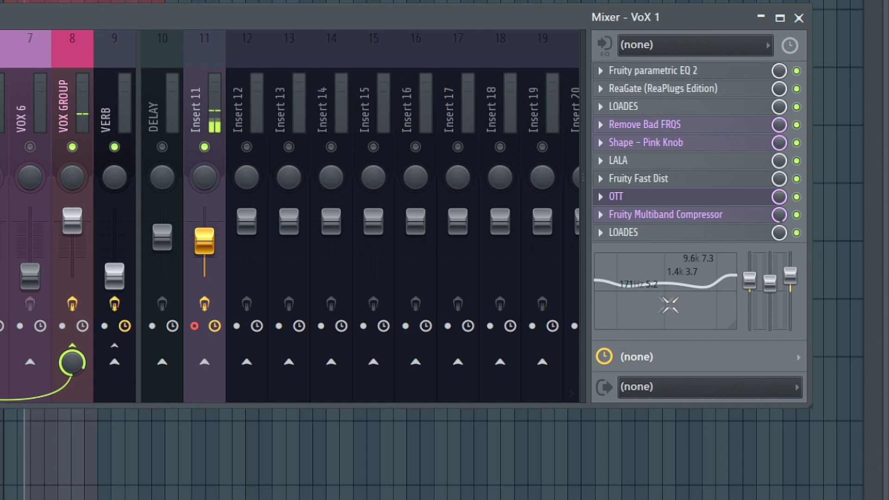
pyautogui.moveTo(664, 283); pyautogui.dragTo(667, 305)
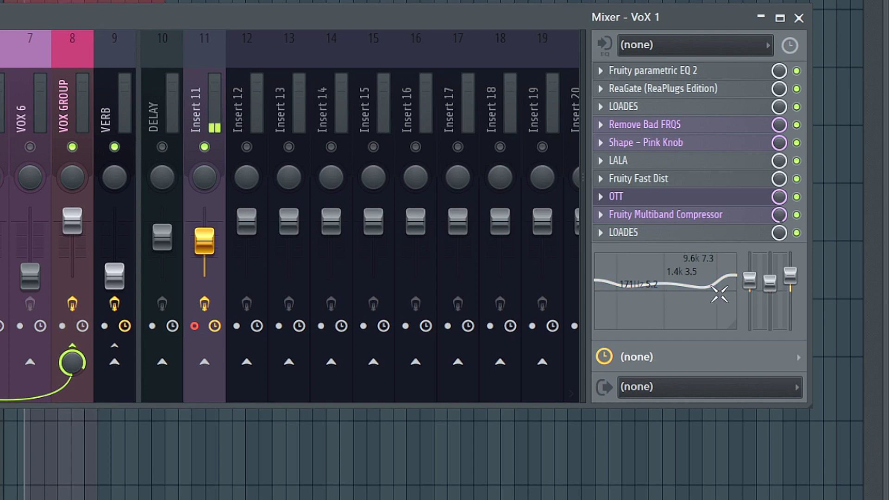
pyautogui.moveTo(716, 275); pyautogui.dragTo(718, 276)
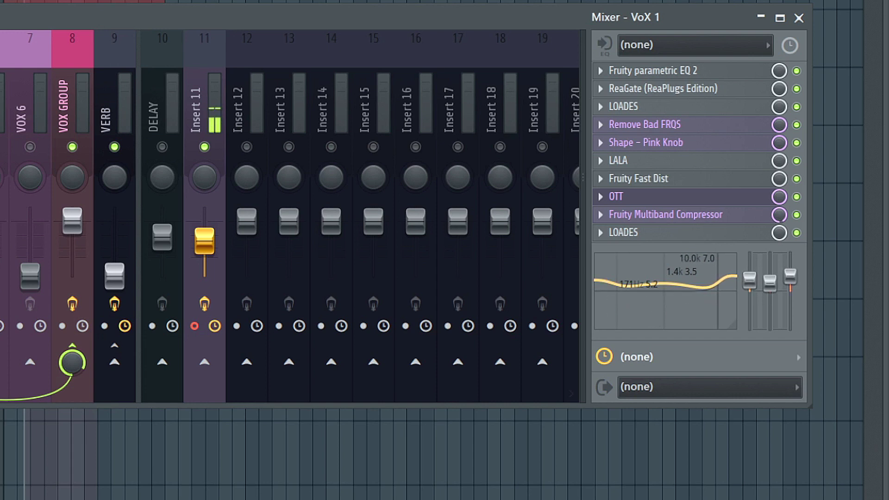
pyautogui.moveTo(790, 277)
pyautogui.mouseDown()
pyautogui.moveTo(790, 292)
pyautogui.moveTo(791, 270)
pyautogui.moveTo(777, 288)
pyautogui.mouseUp()
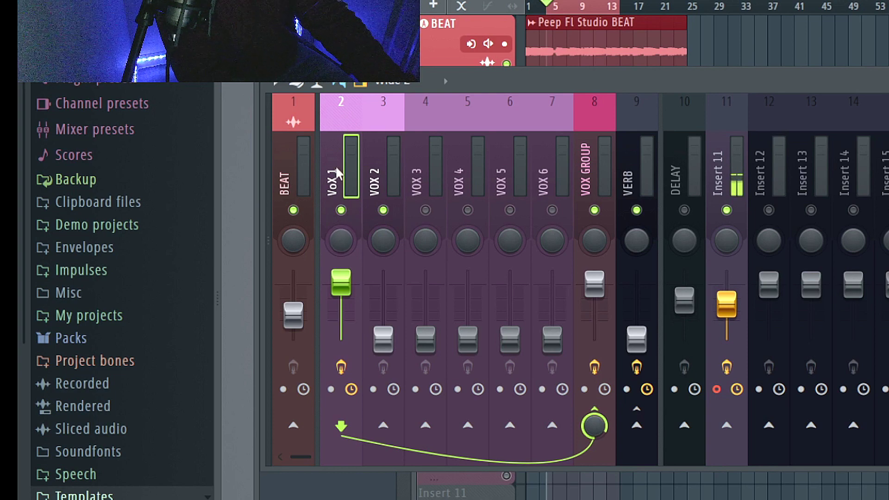
# - Save the VoX 1 mixer track state as "that good vocal chain doe", accepting the user folder as the save location
pyautogui.rightClick(341, 110)
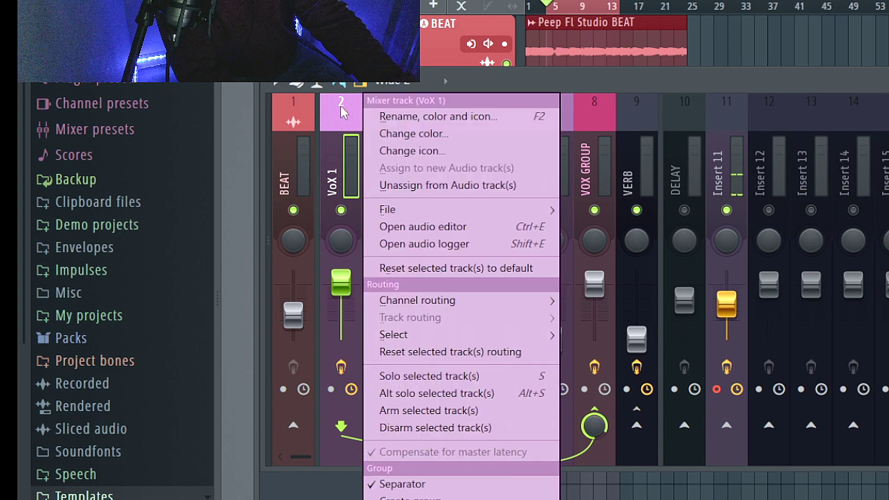
pyautogui.moveTo(495, 212)
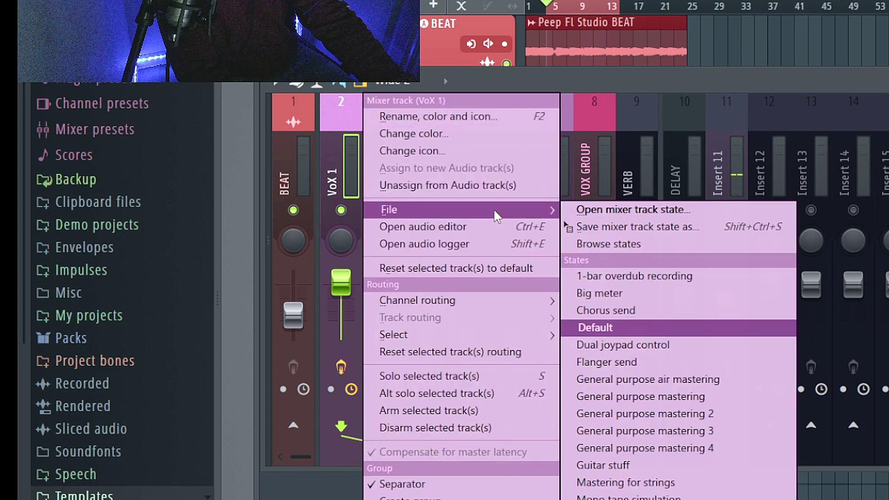
pyautogui.click(658, 228)
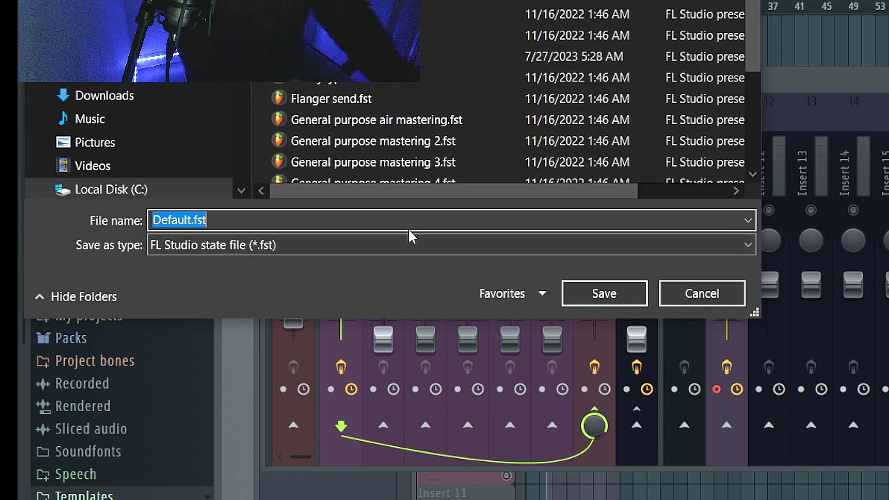
pyautogui.write('that good vocal chain doe')
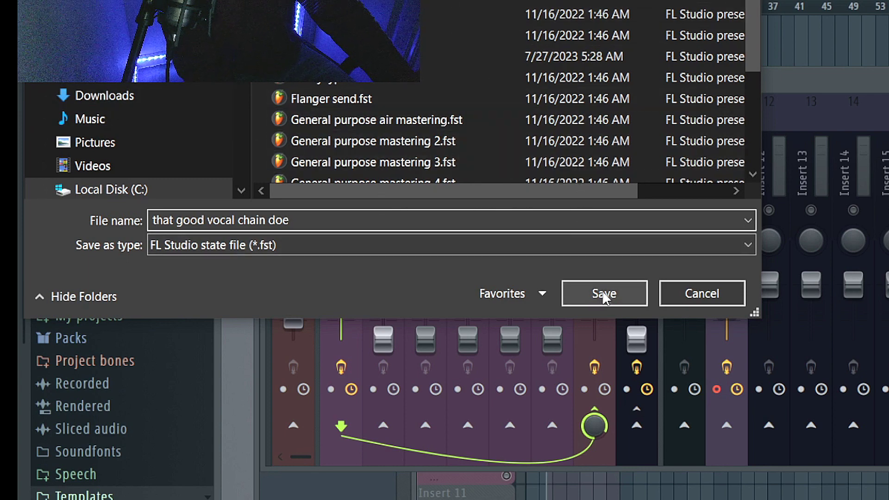
pyautogui.click(630, 290)
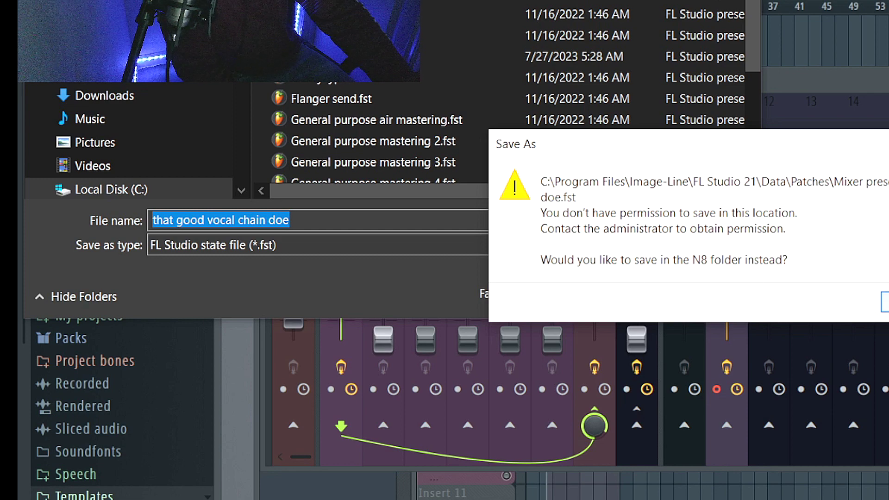
pyautogui.click(884, 302)
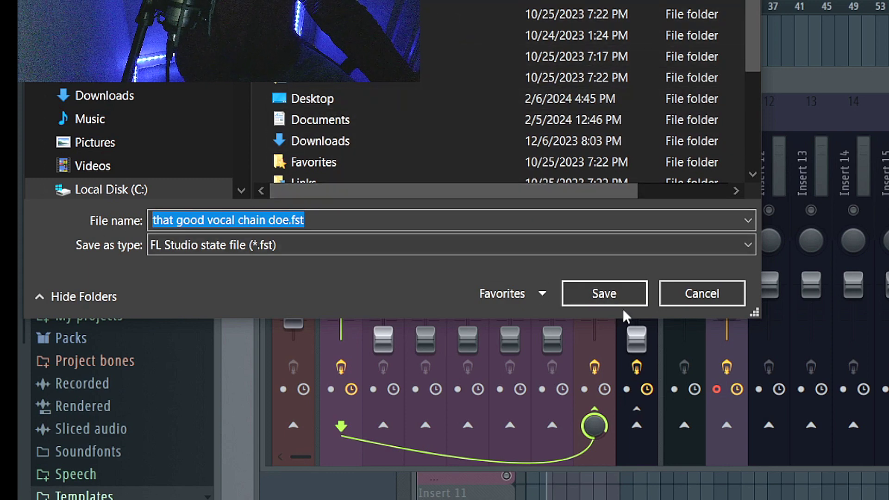
pyautogui.click(617, 291)
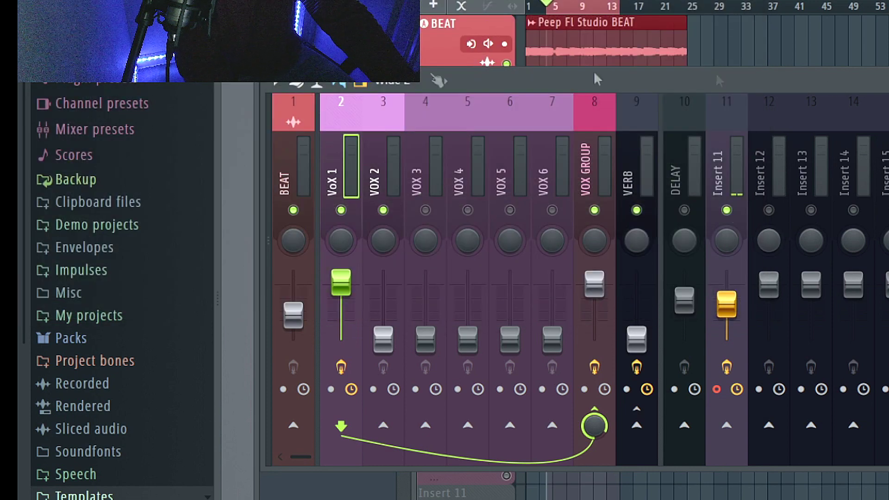
# - Load the saved state "that good vocal chain doe.fst" onto the VOX 2 mixer track
pyautogui.click(377, 116)
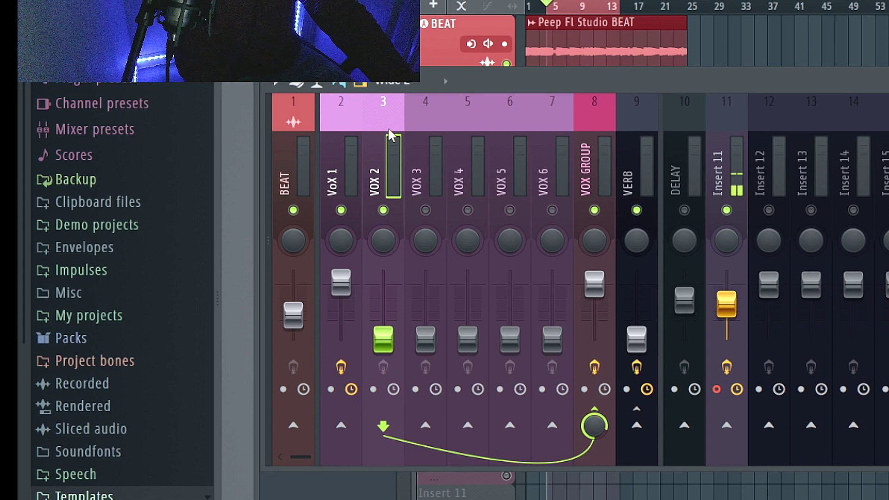
pyautogui.rightClick(384, 116)
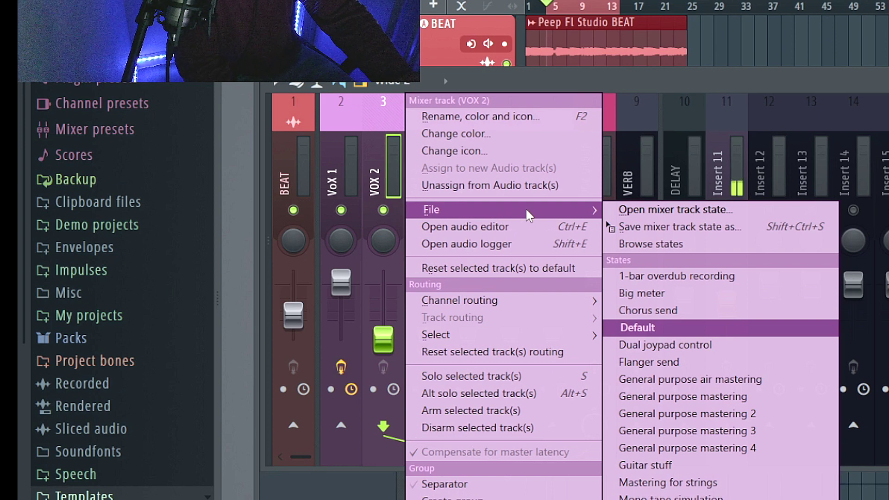
pyautogui.click(679, 213)
pyautogui.moveTo(480, 41); pyautogui.dragTo(496, 204)
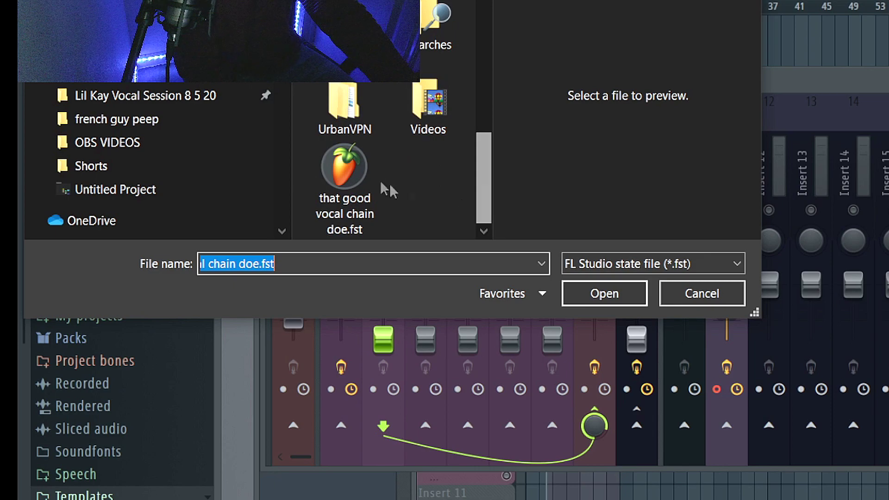
pyautogui.click(356, 185)
pyautogui.click(590, 297)
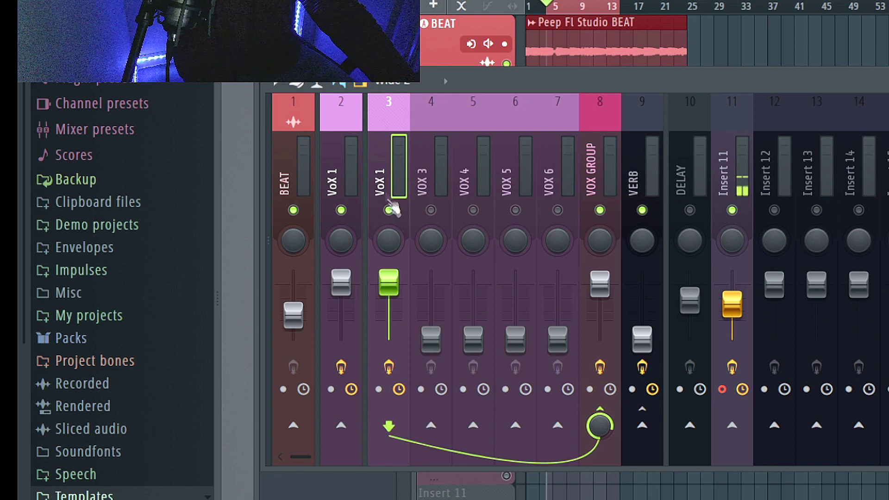
# - Load the saved state "that good vocal chain doe.fst" onto the VOX 3 mixer track
pyautogui.rightClick(450, 176)
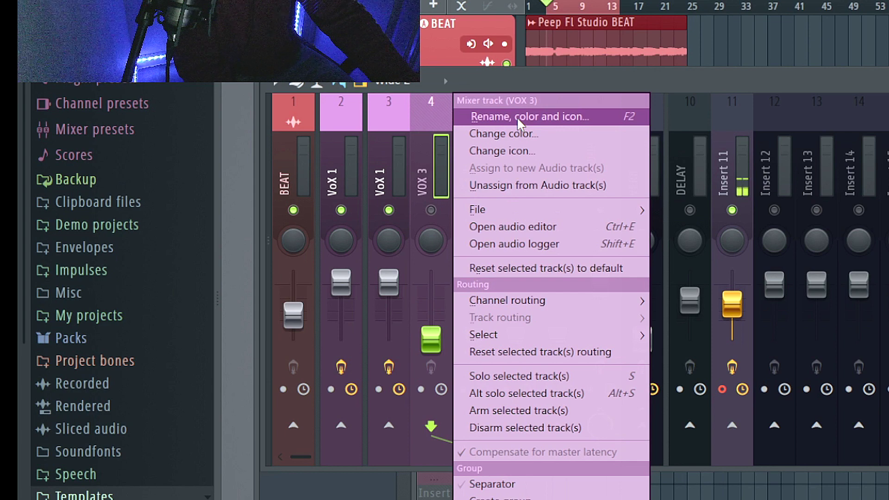
pyautogui.moveTo(546, 211)
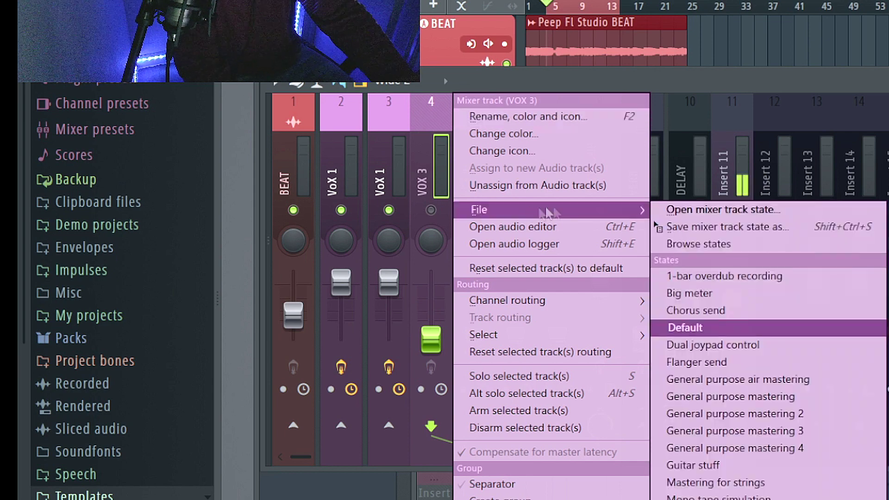
pyautogui.click(725, 209)
pyautogui.scroll(-5, 487, 48)
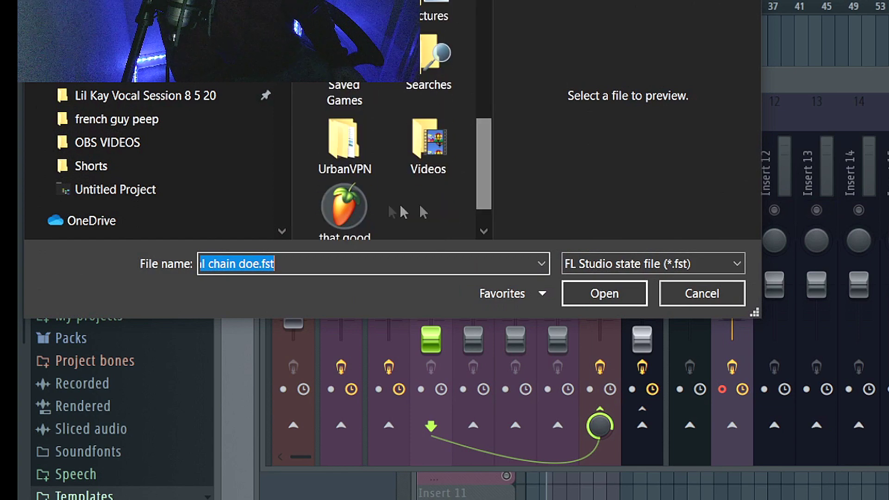
pyautogui.click(341, 175)
pyautogui.click(611, 293)
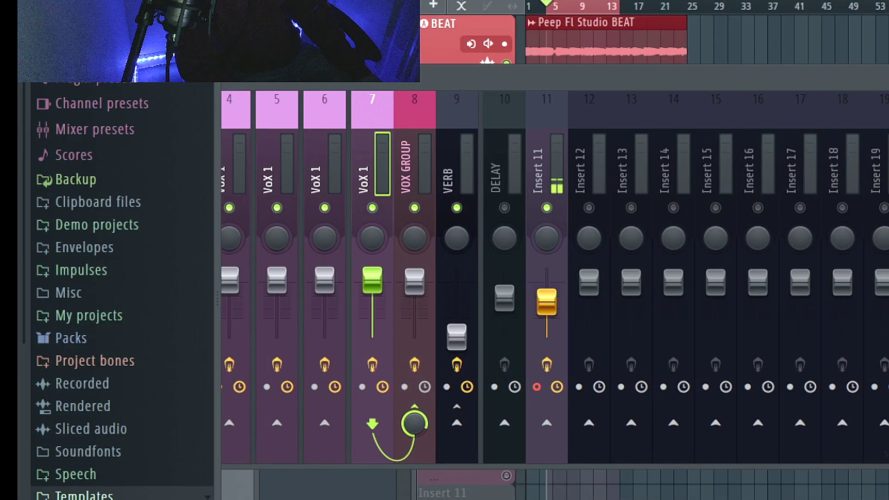
# - Hide the mixer and rename playlist tracks 4 and 5 as VoX 3 and VoX 4
pyautogui.press('F9')
pyautogui.click(468, 138)
pyautogui.press('BackSpace')
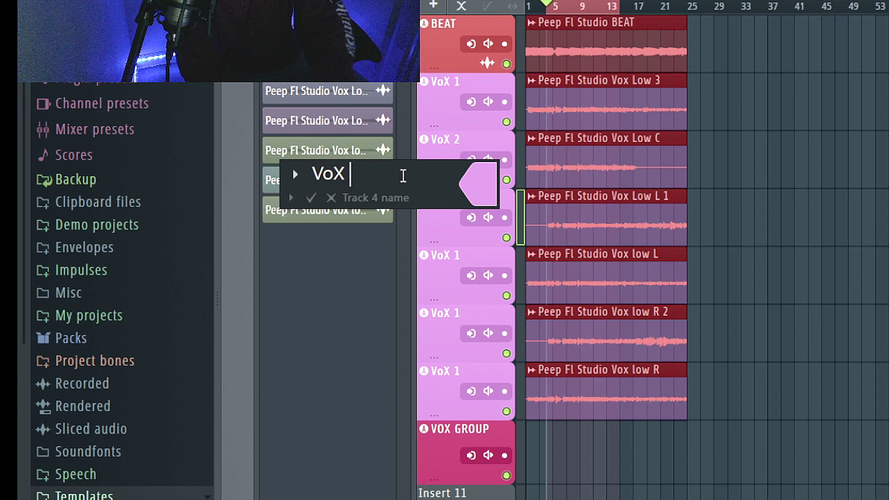
pyautogui.write('3')
pyautogui.press('Tab')
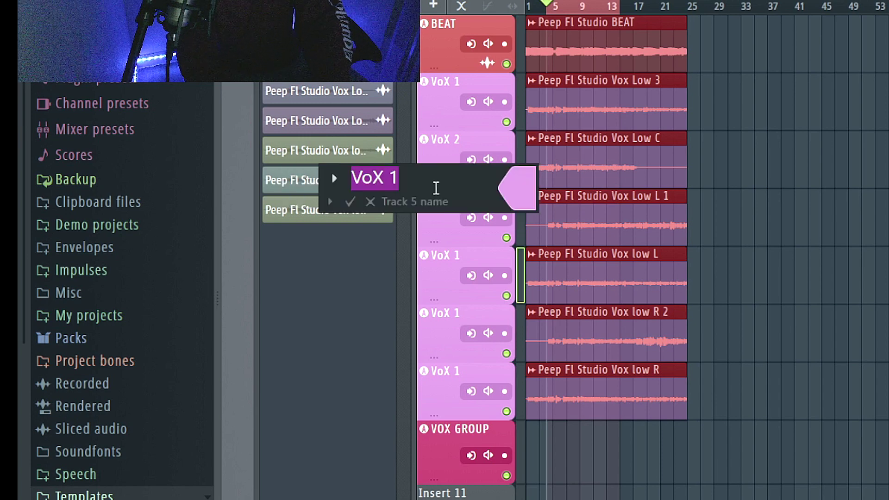
pyautogui.click(432, 186)
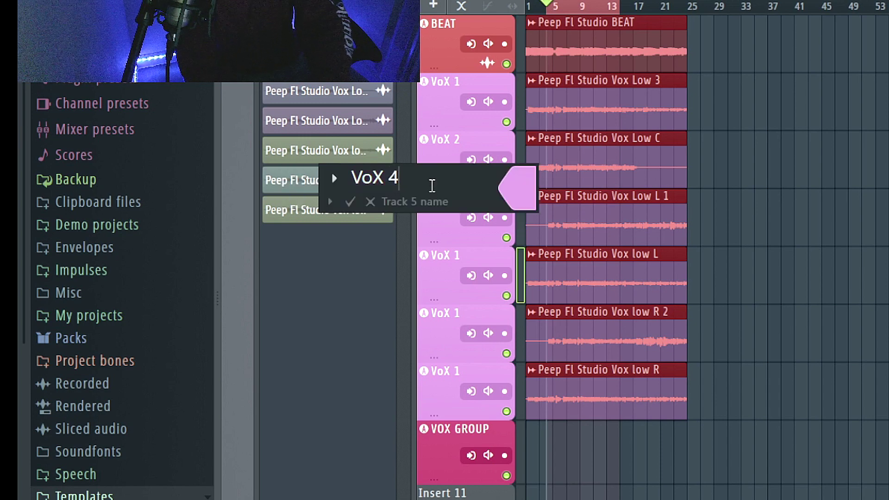
pyautogui.press('Return')
# - Rename playlist tracks 6 and 7 as VoX 5 and VoX 6
pyautogui.rightClick(446, 320)
pyautogui.click(432, 188)
pyautogui.press('BackSpace')
pyautogui.write('5')
pyautogui.press('Return')
pyautogui.rightClick(445, 376)
pyautogui.click(422, 177)
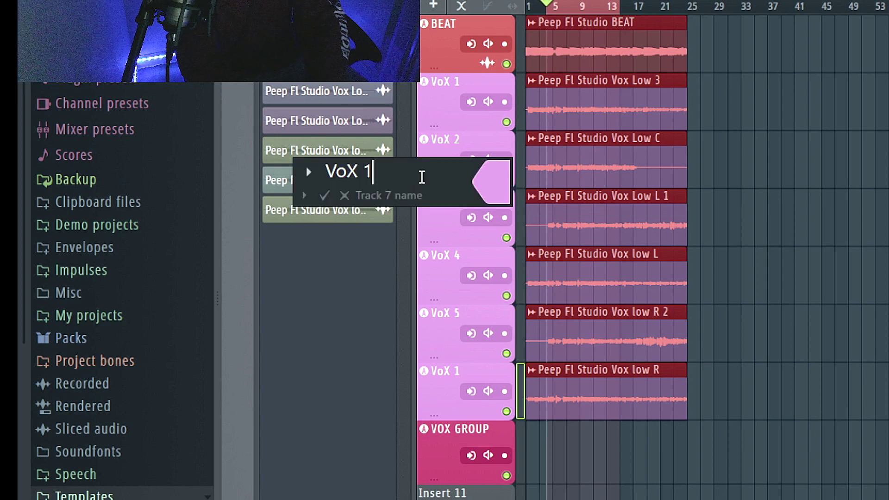
pyautogui.press('BackSpace')
pyautogui.write('6')
pyautogui.press('Return')
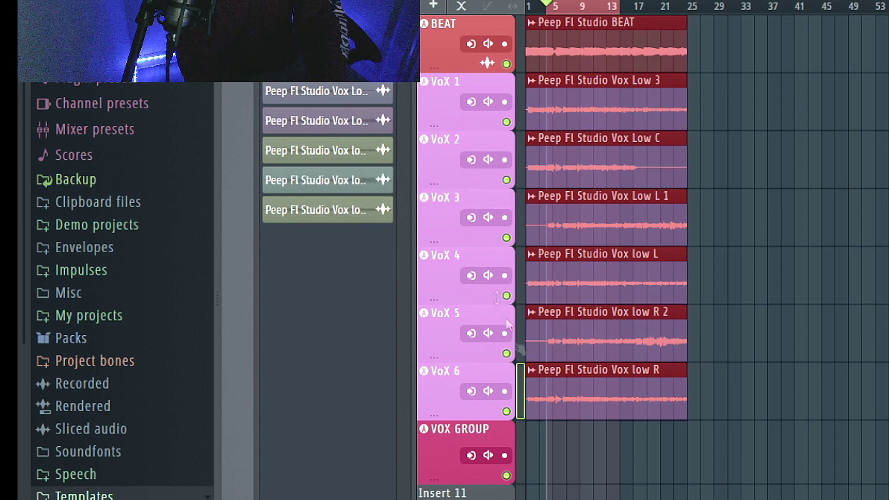
pyautogui.press('F9')
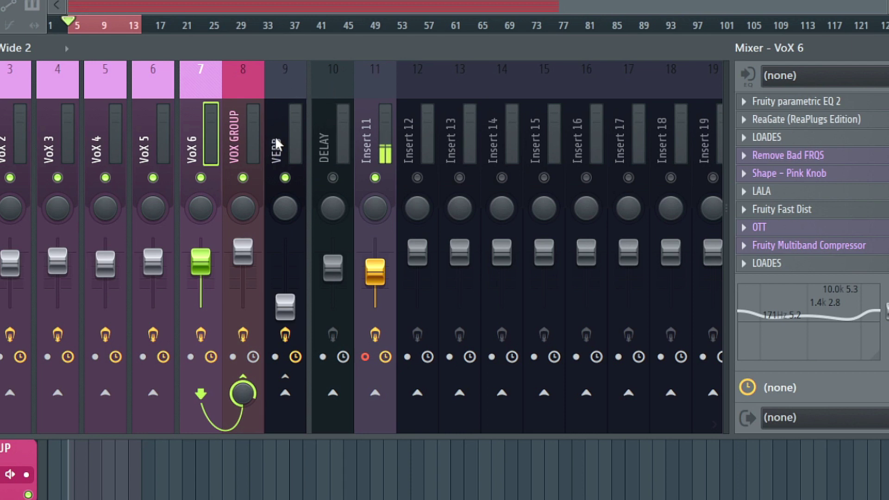
pyautogui.rightClick(282, 81)
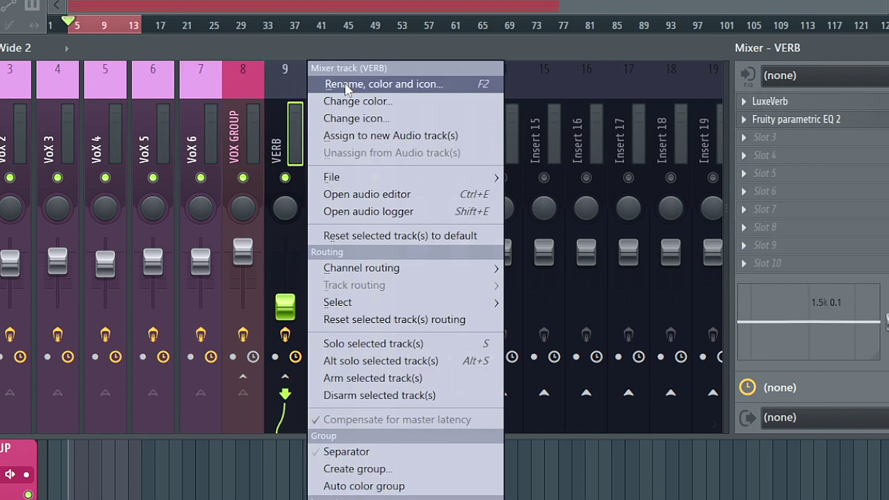
pyautogui.press('Escape')
pyautogui.click(334, 76)
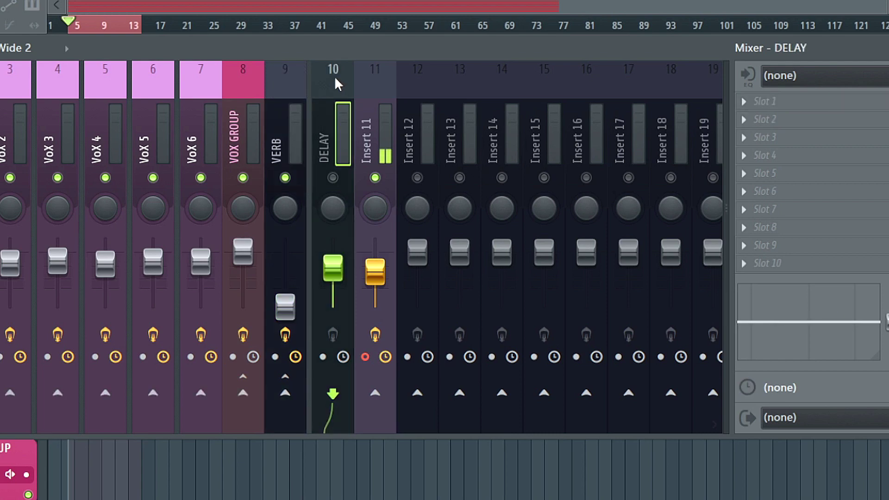
pyautogui.rightClick(335, 76)
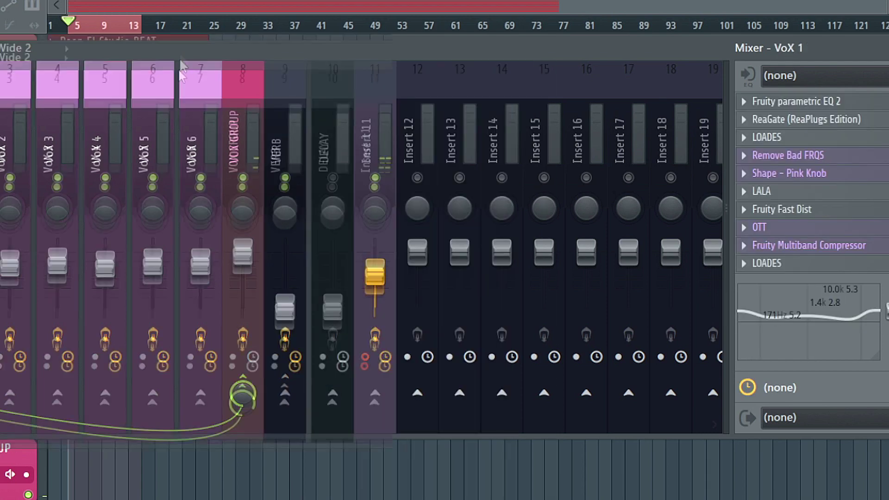
# - Unmute the VoX 2 playlist track and play the beat with VoX 1 and VoX 2
pyautogui.moveTo(183, 59); pyautogui.dragTo(76, 309)
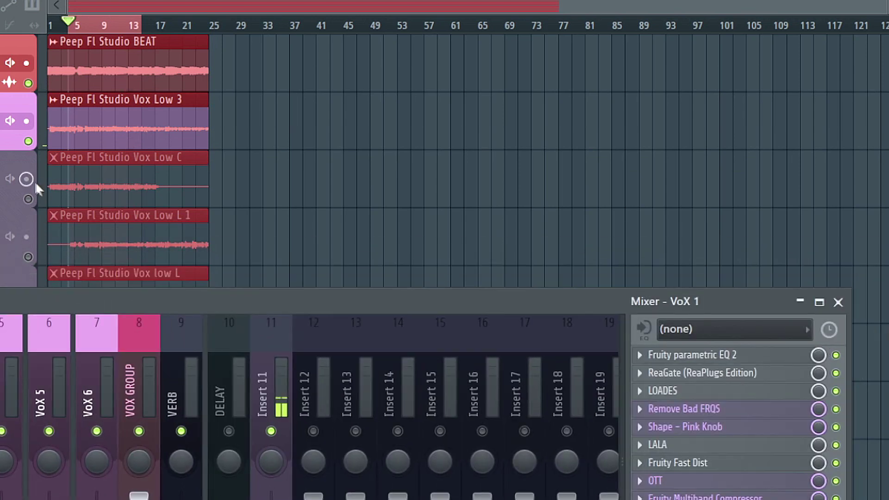
pyautogui.click(28, 200)
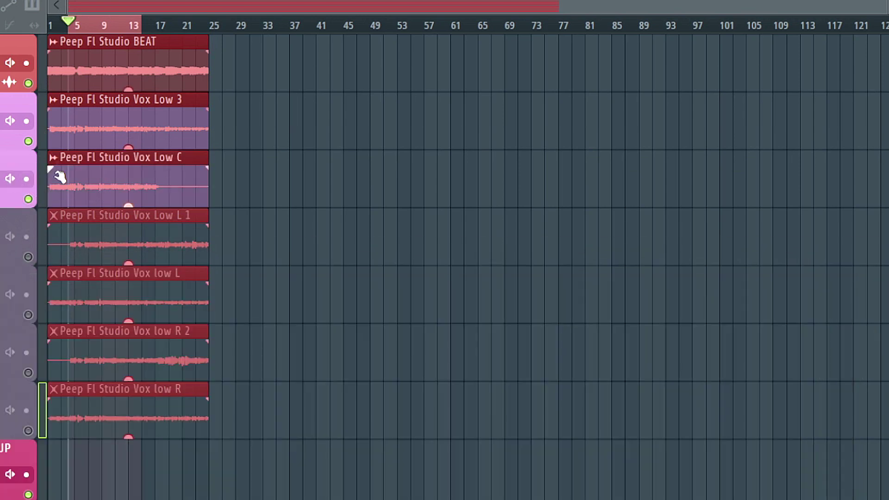
pyautogui.press('space')
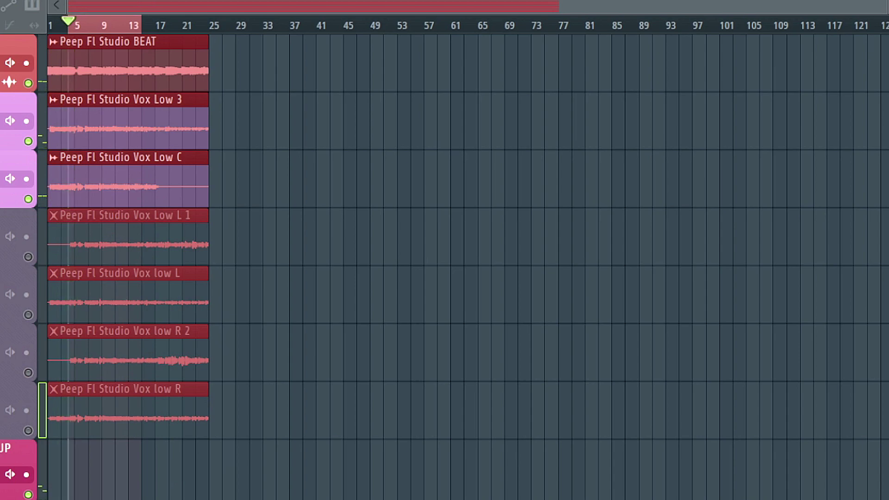
# - In the mixer, pan VoX 1 to the left and VoX 2 to the right
pyautogui.press('F9')
pyautogui.moveTo(228, 301); pyautogui.dragTo(294, 62)
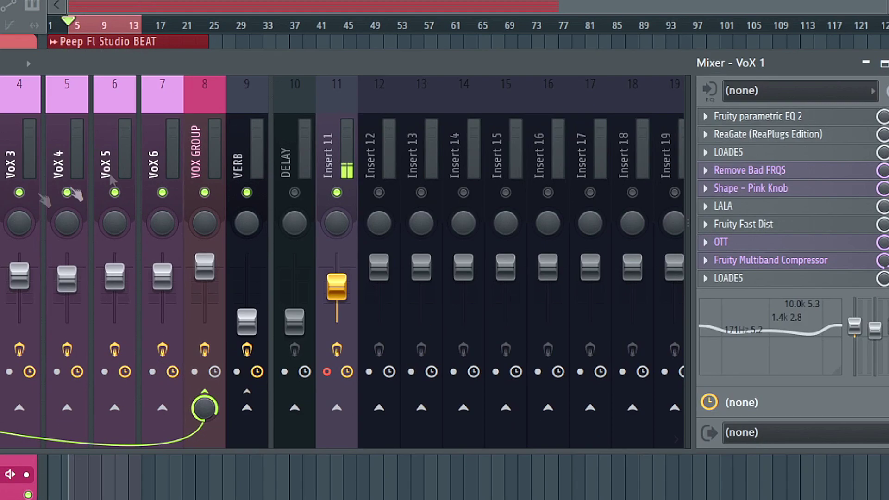
pyautogui.moveTo(235, 224); pyautogui.dragTo(235, 185)
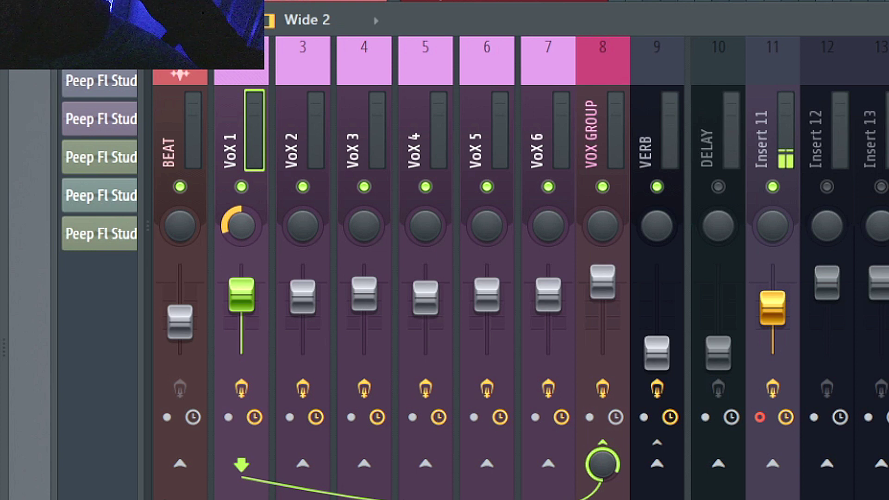
pyautogui.moveTo(308, 220); pyautogui.dragTo(308, 187)
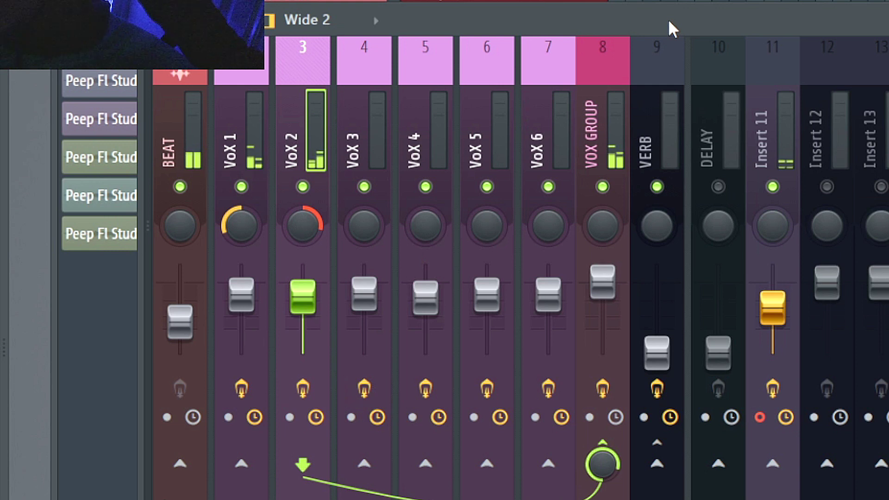
# - Enable OTT on the VOX GROUP mixer track and set its Depth to 11 %
pyautogui.click(623, 134)
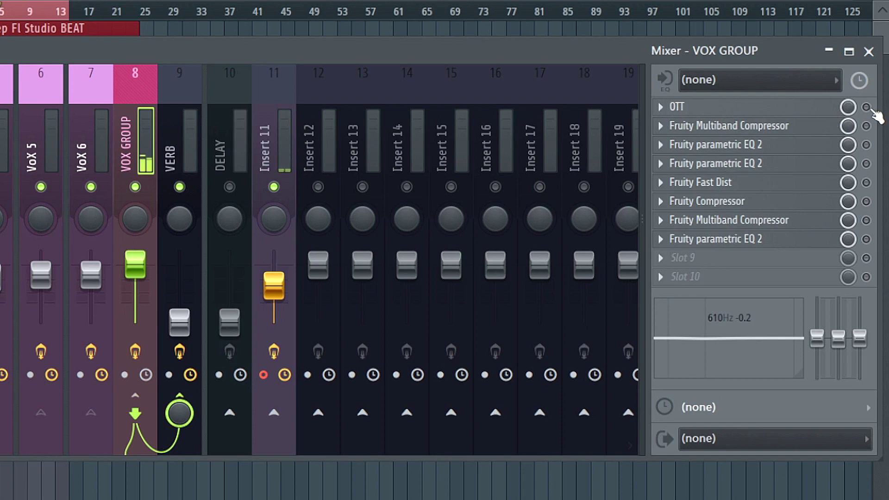
pyautogui.click(720, 107)
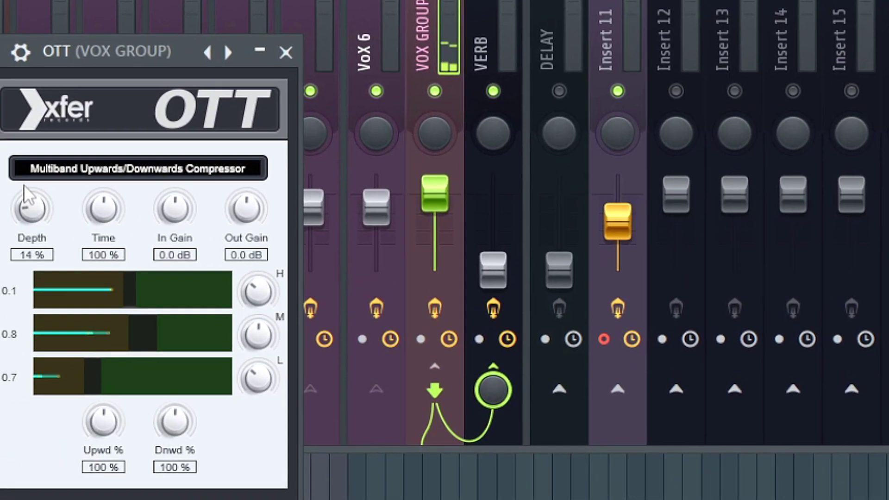
pyautogui.moveTo(24, 190); pyautogui.dragTo(254, 139)
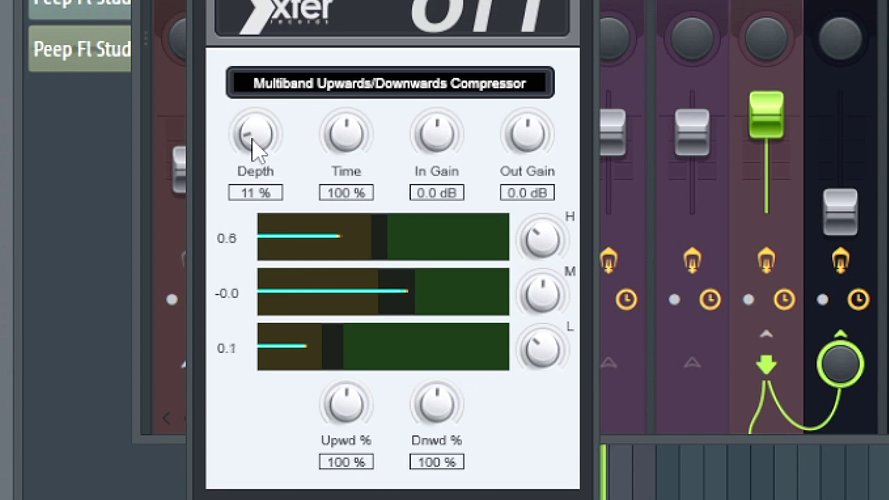
# - Enable the first Fruity Multiband Compressor on VOX GROUP and compare the sound with it off and on
pyautogui.click(22, 158)
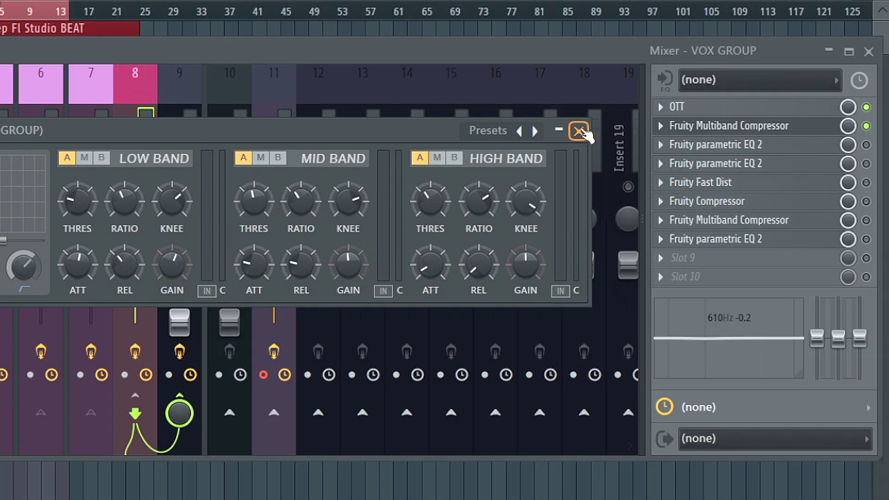
pyautogui.click(578, 132)
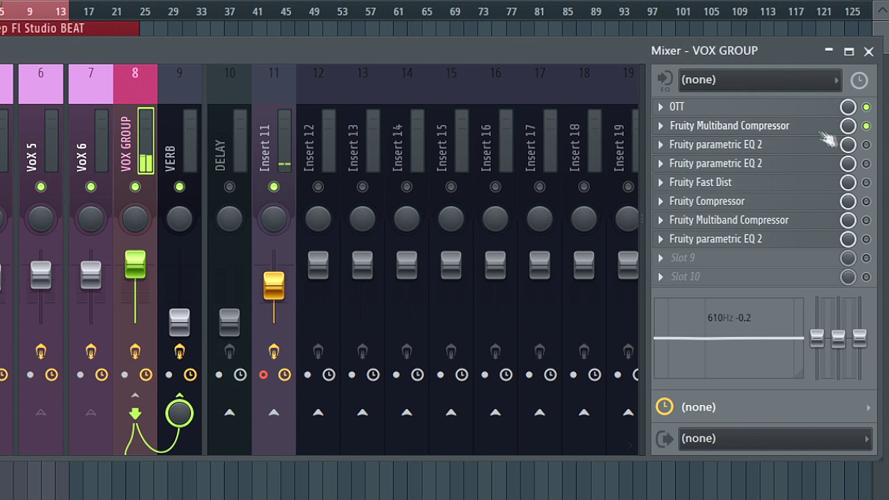
pyautogui.click(866, 127)
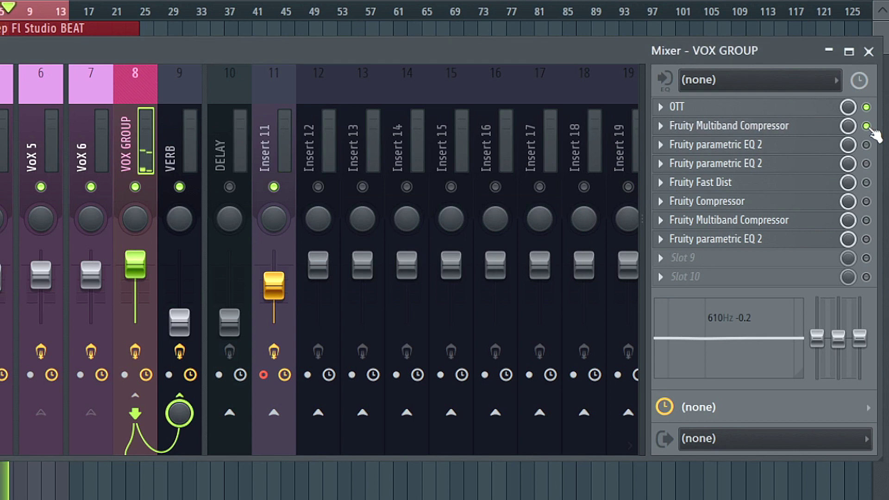
pyautogui.click(866, 126)
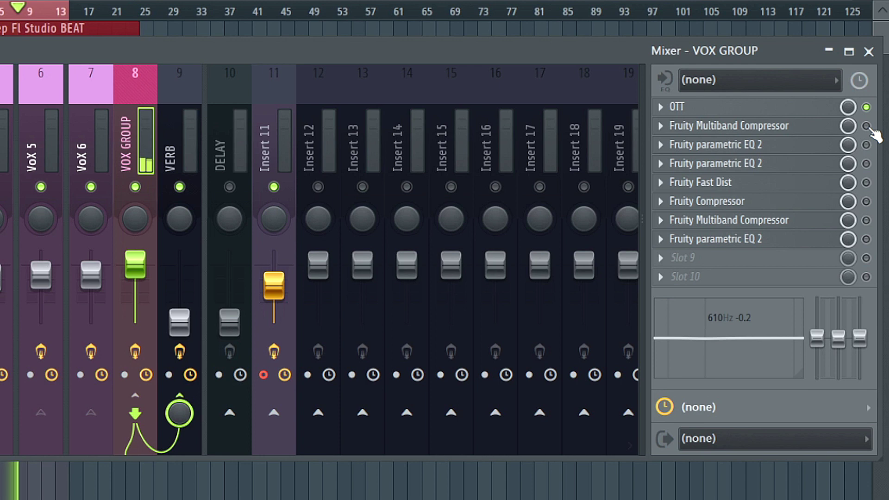
pyautogui.click(867, 127)
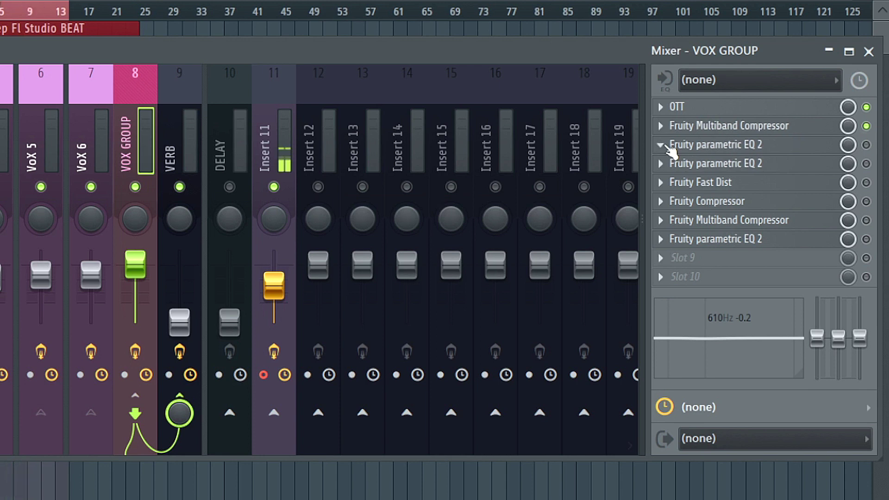
# - In the first Fruity parametric EQ 2 on VOX GROUP, make band 7 a low-pass filter just above 10 kHz
pyautogui.click(746, 148)
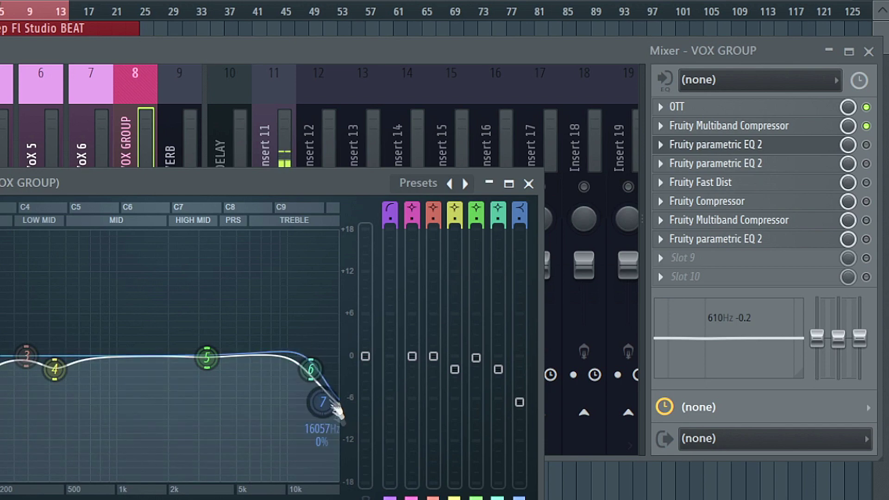
pyautogui.moveTo(323, 401); pyautogui.dragTo(303, 357)
pyautogui.moveTo(589, 250); pyautogui.dragTo(591, 250)
pyautogui.press('space')
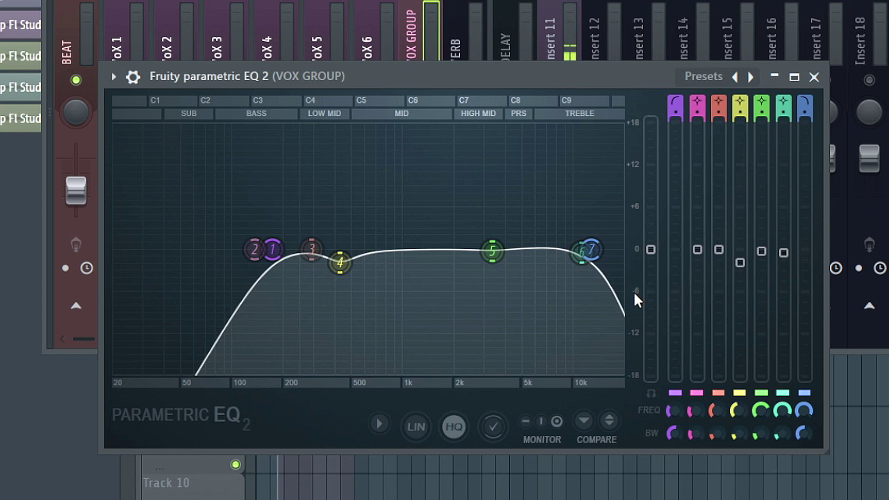
# - Sweep EQ band 6 as a narrow boost during playback and set it as a cut of about 3 dB just below 500 Hz
pyautogui.moveTo(584, 255); pyautogui.dragTo(447, 184)
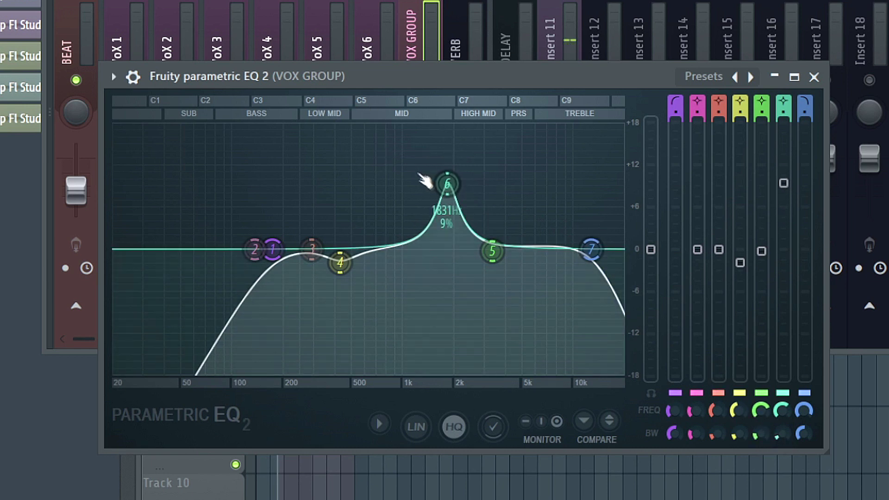
pyautogui.press('space')
pyautogui.moveTo(447, 183); pyautogui.dragTo(349, 268)
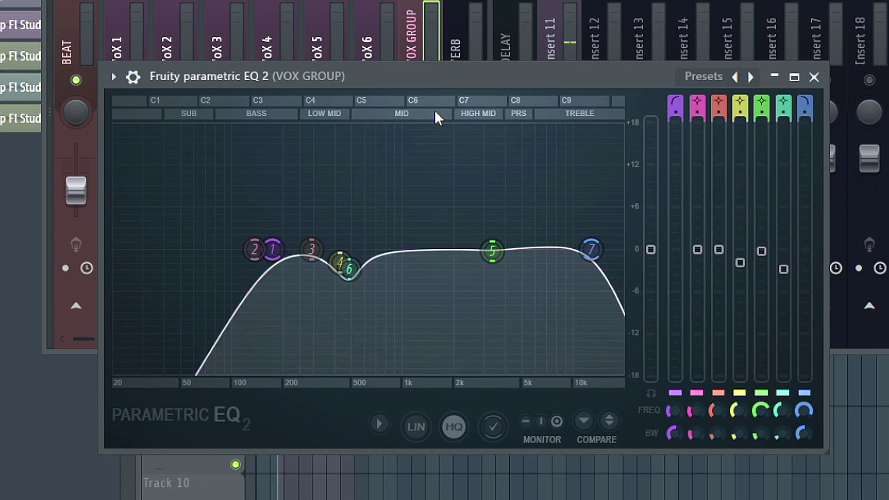
# - Move the EQ and mixer windows clear of the playlist and unmute playlist tracks VoX 3 to VoX 6
pyautogui.moveTo(419, 79); pyautogui.dragTo(139, 379)
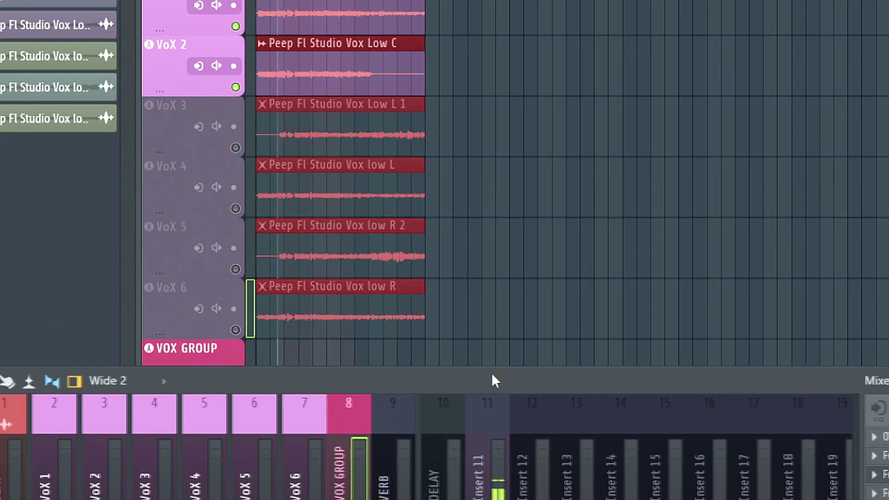
pyautogui.moveTo(492, 375); pyautogui.dragTo(277, 391)
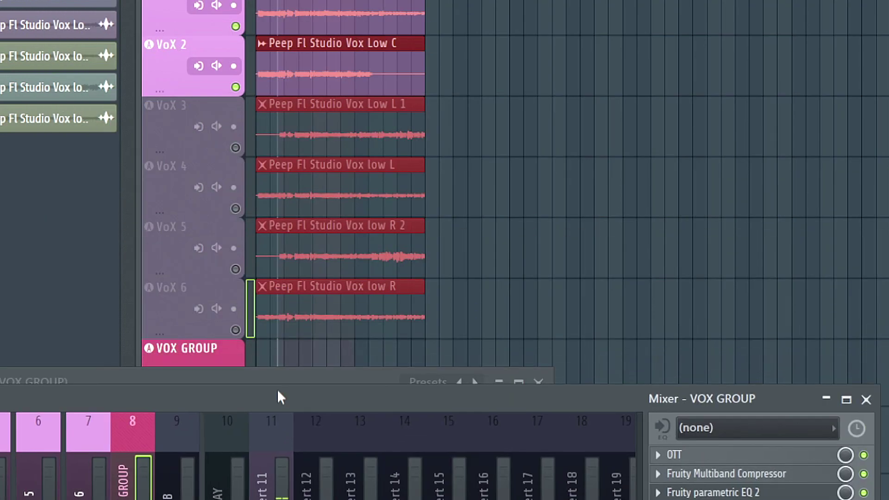
pyautogui.click(235, 148)
pyautogui.click(235, 209)
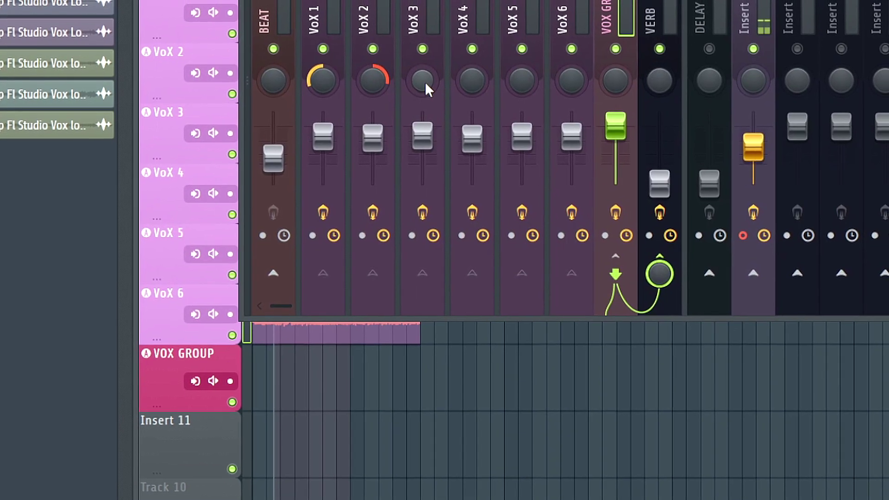
# - Pan VoX 3 and VoX 5 to the left and VoX 4 and VoX 6 to the right
pyautogui.moveTo(423, 83); pyautogui.dragTo(421, 111)
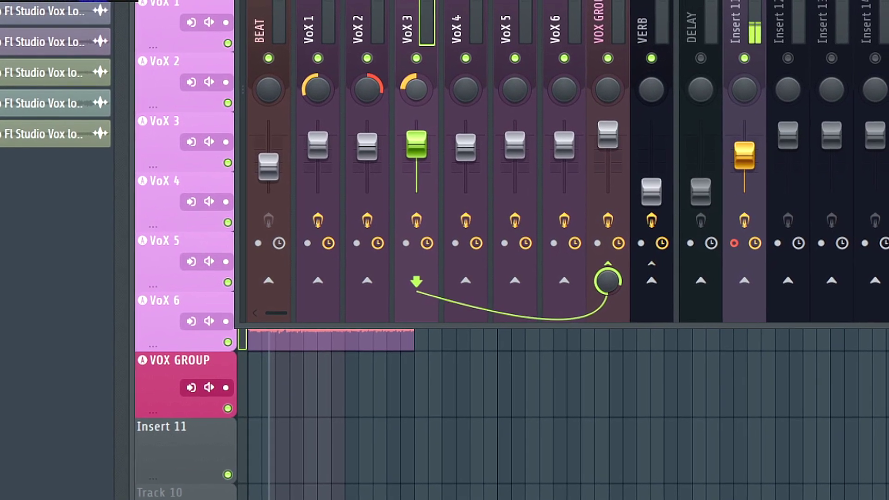
pyautogui.moveTo(467, 90); pyautogui.dragTo(466, 67)
pyautogui.moveTo(515, 91); pyautogui.dragTo(549, 86)
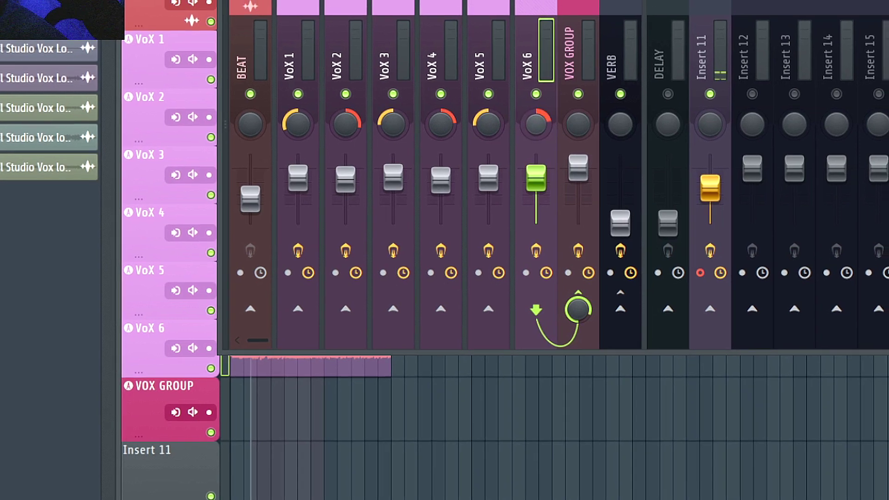
# - Play the mix with all vocals and lower the VoX 4 and VoX 5 levels
pyautogui.press('space')
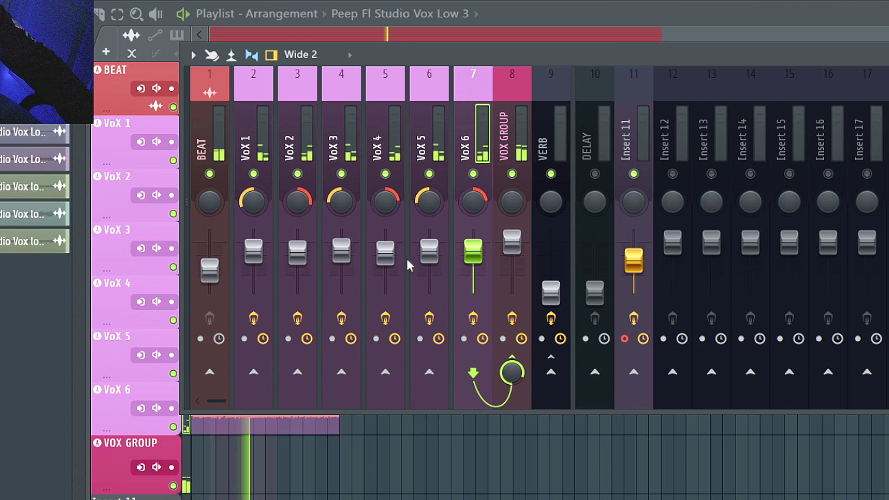
pyautogui.moveTo(384, 274); pyautogui.dragTo(384, 283)
pyautogui.press('space')
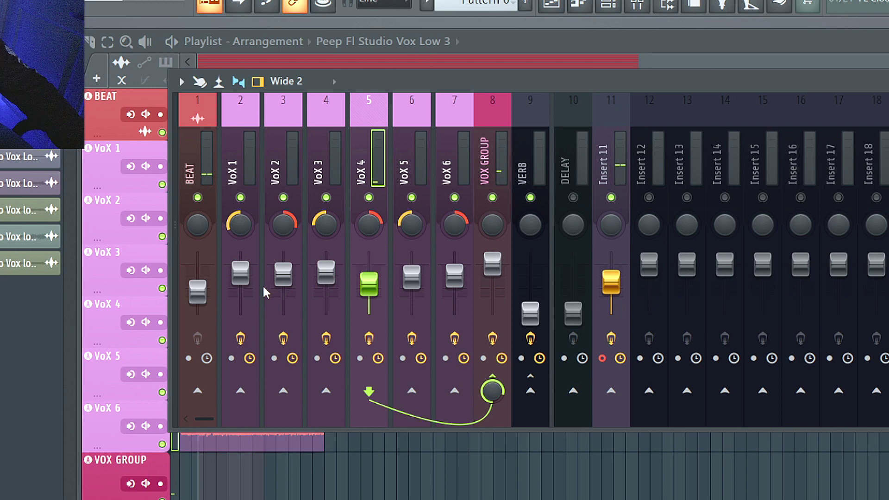
# - Centre VoX 1, pan VoX 2, 4 and 6 left and VoX 3 and 5 right, and listen to the result
pyautogui.moveTo(235, 232); pyautogui.dragTo(234, 217)
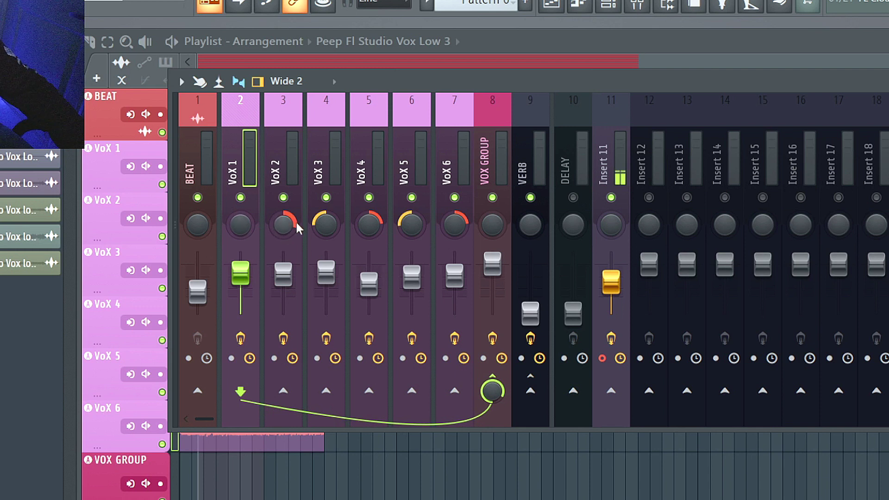
pyautogui.moveTo(292, 227); pyautogui.dragTo(313, 213)
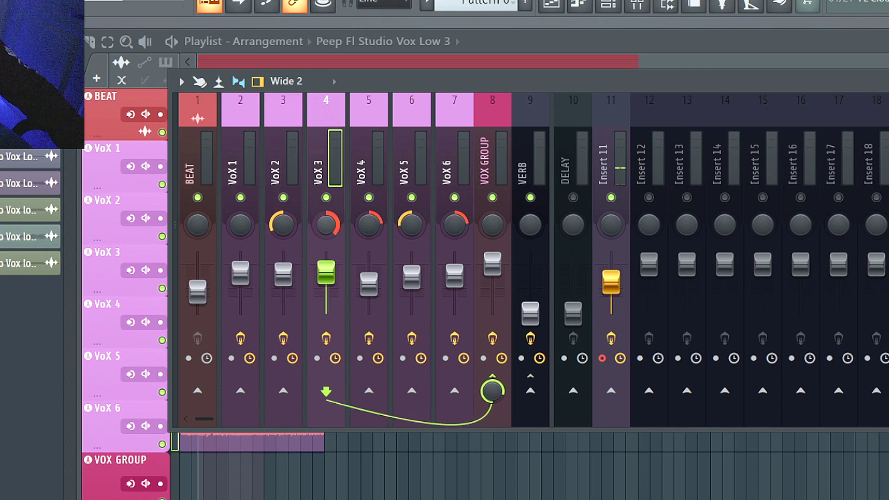
pyautogui.moveTo(369, 224); pyautogui.dragTo(411, 218)
pyautogui.moveTo(454, 224); pyautogui.dragTo(453, 232)
pyautogui.press('space')
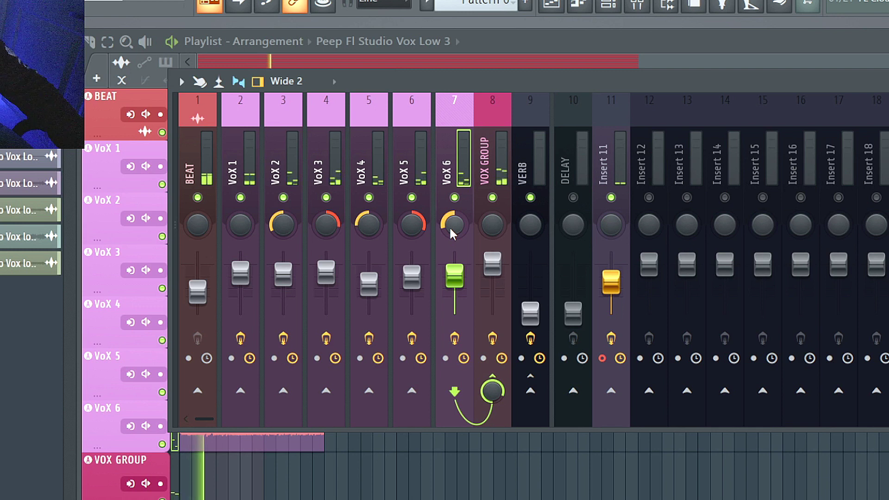
pyautogui.press('space')
# - Rebalance the mixer levels of VoX 2 to VoX 6 under VoX 1 while playing the mix
pyautogui.click(240, 273)
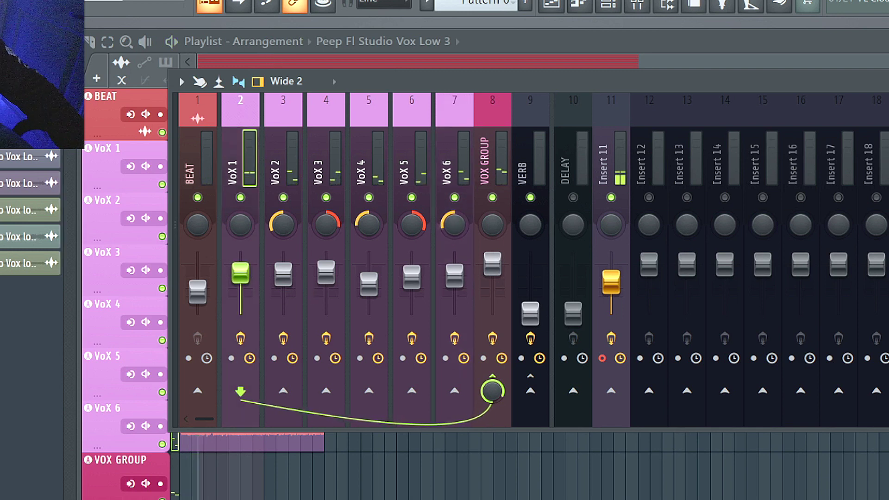
pyautogui.moveTo(326, 274); pyautogui.dragTo(411, 281)
pyautogui.press('space')
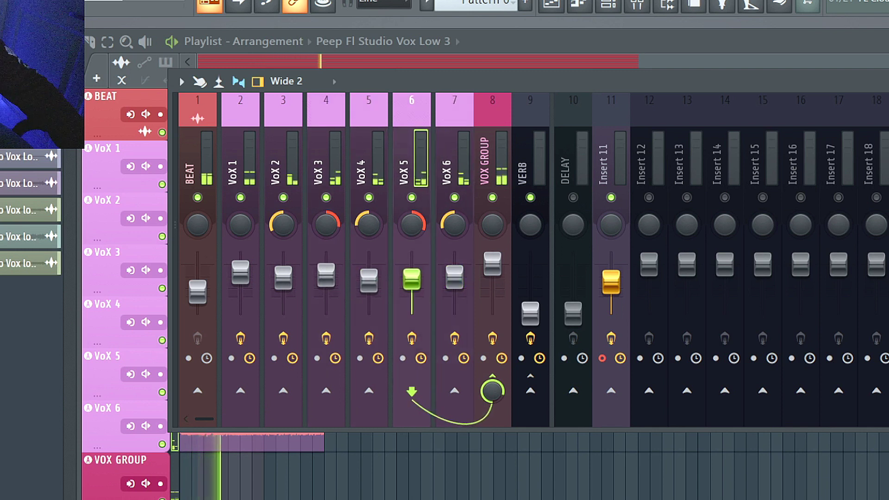
pyautogui.click(369, 280)
pyautogui.click(326, 276)
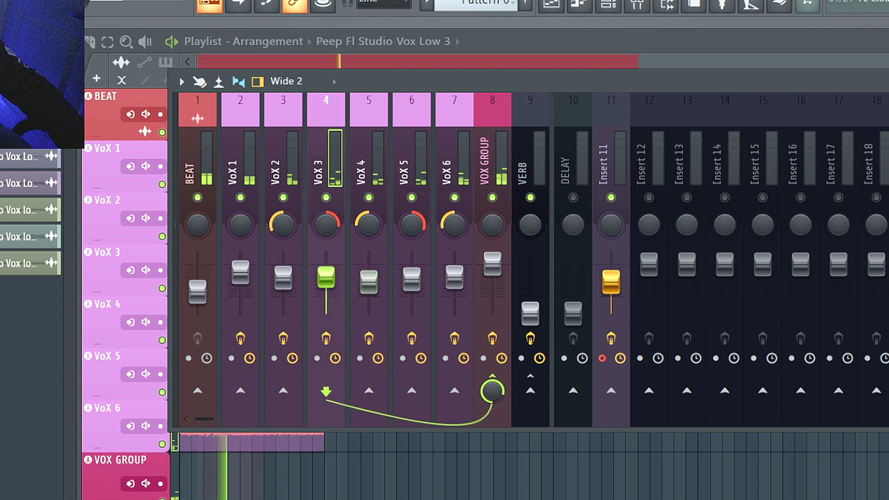
# - Cut the lows and mids of the VOX GROUP slightly with band 2 near 2 kHz in its second Fruity parametric EQ 2
pyautogui.click(284, 279)
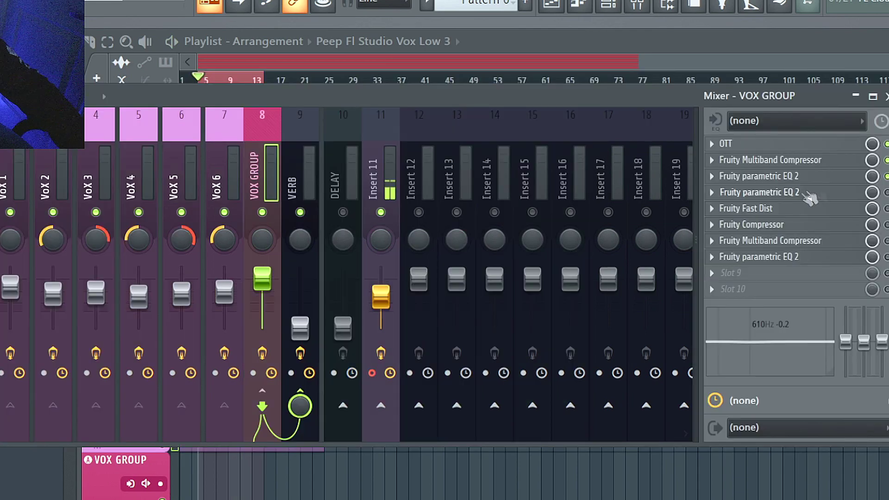
pyautogui.click(801, 194)
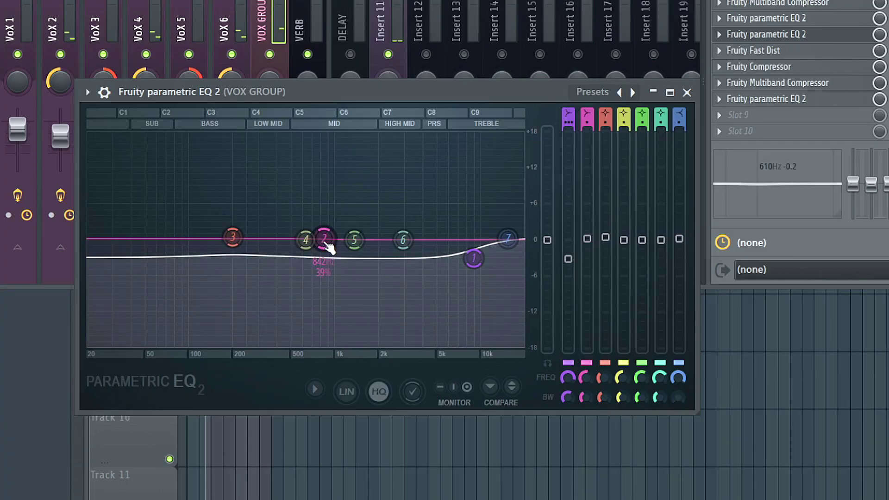
pyautogui.moveTo(325, 240); pyautogui.dragTo(377, 249)
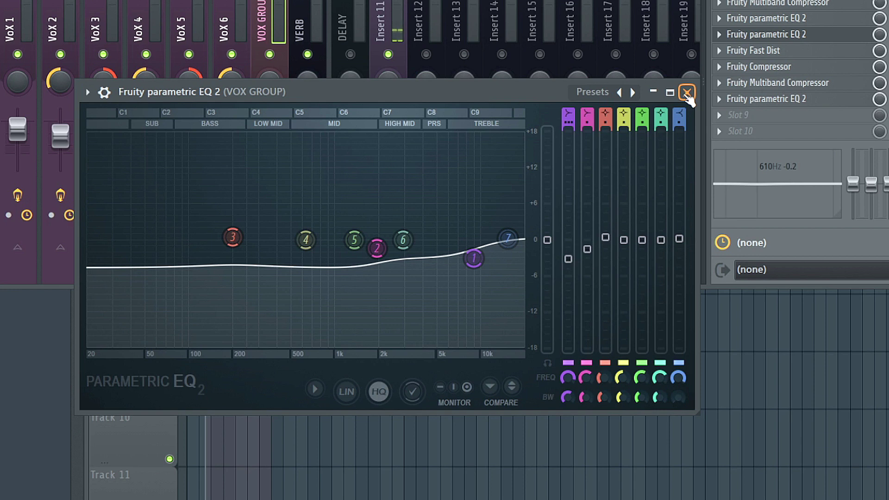
pyautogui.click(687, 93)
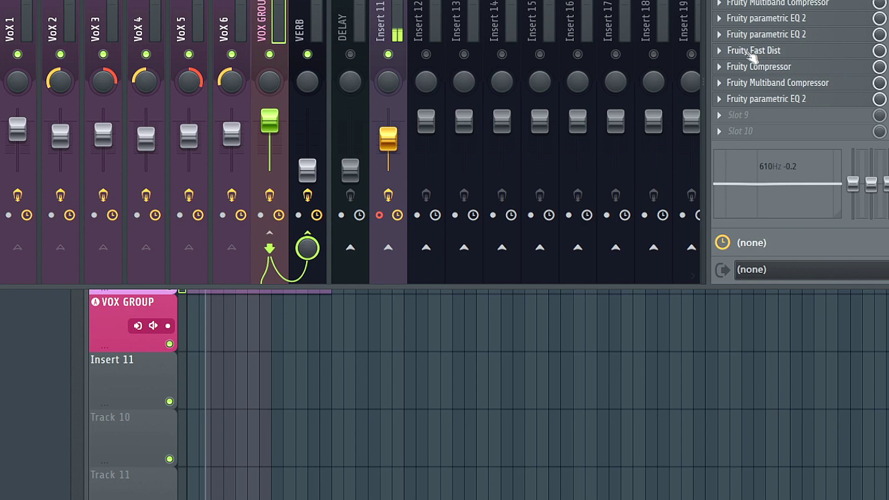
# - Replace Fruity Fast Dist on the VOX GROUP with a Fruity Compressor at 1.0:1 ratio and 3.5 dB gain
pyautogui.click(720, 51)
pyautogui.moveTo(776, 67)
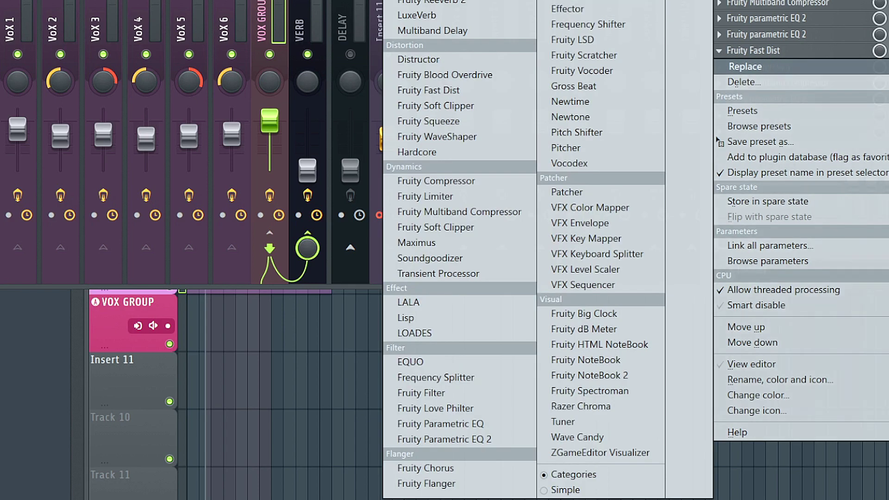
pyautogui.click(482, 182)
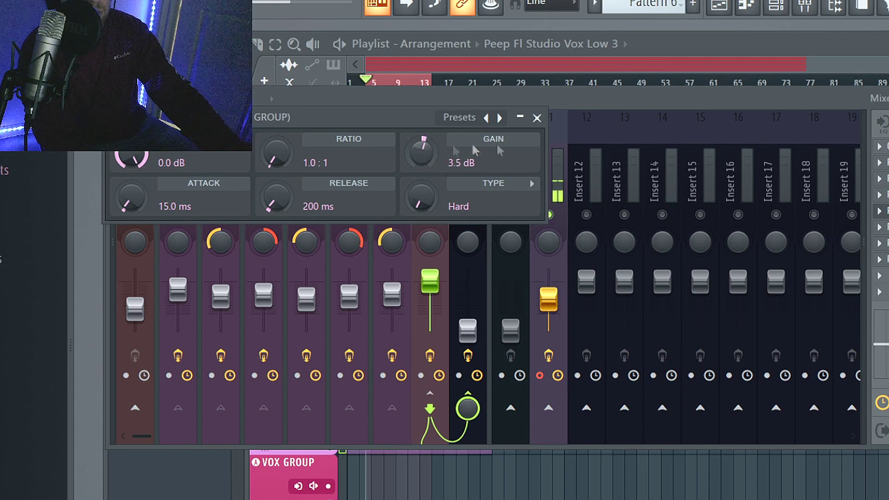
pyautogui.click(538, 119)
# - Play the mix and raise the BEAT track's level slightly
pyautogui.press('space')
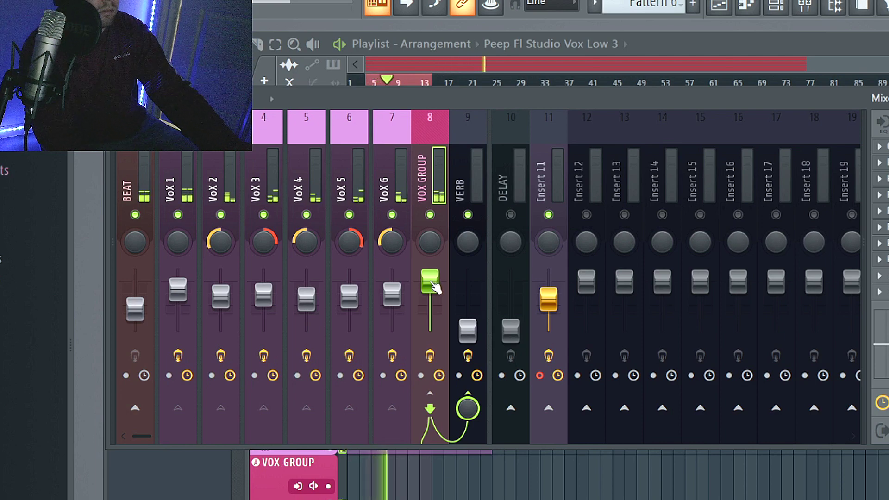
pyautogui.click(137, 307)
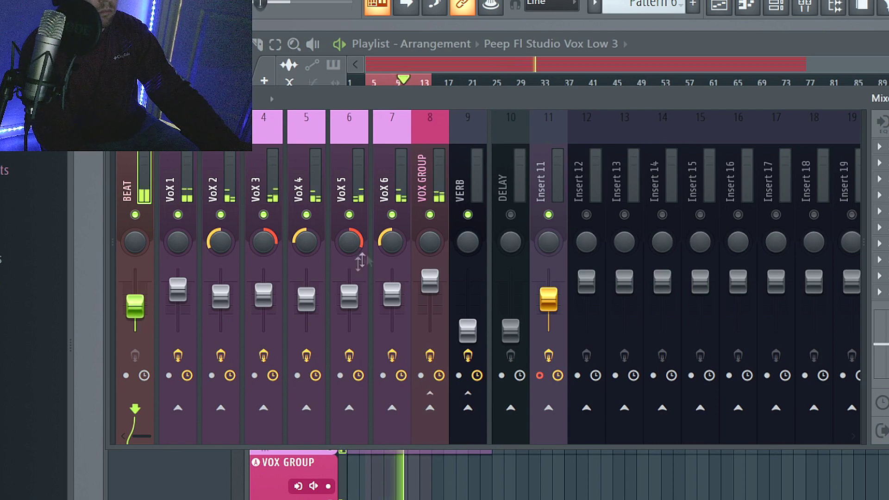
pyautogui.press('space')
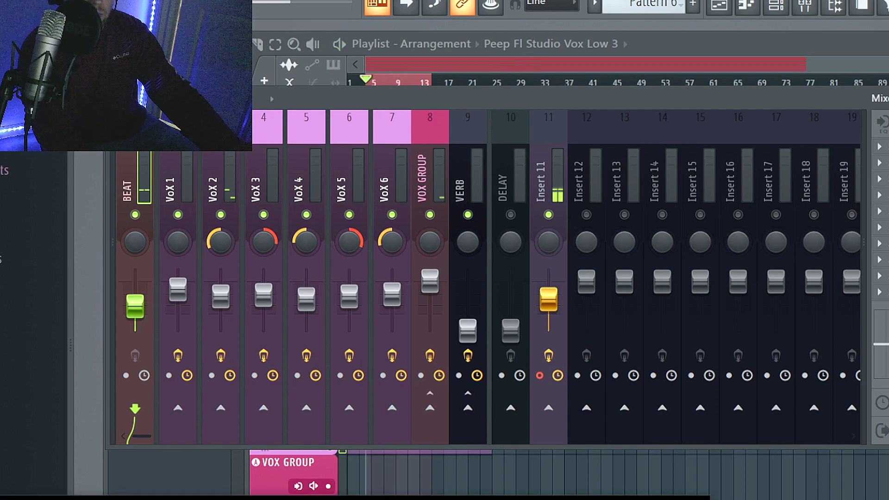
# - Switch to OBS, check the audio input level while the mix plays, and return to FL Studio
pyautogui.moveTo(456, 499); pyautogui.dragTo(864, 233)
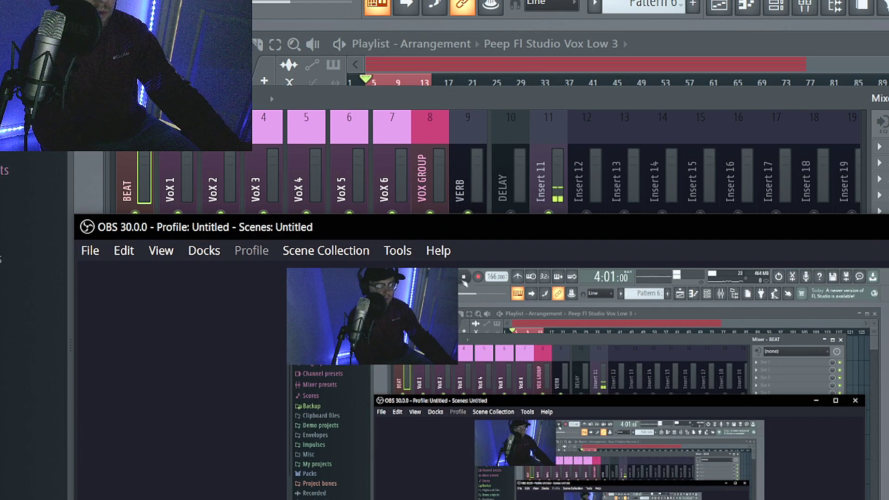
pyautogui.click(250, 2)
pyautogui.click(616, 499)
pyautogui.moveTo(659, 221); pyautogui.dragTo(696, 64)
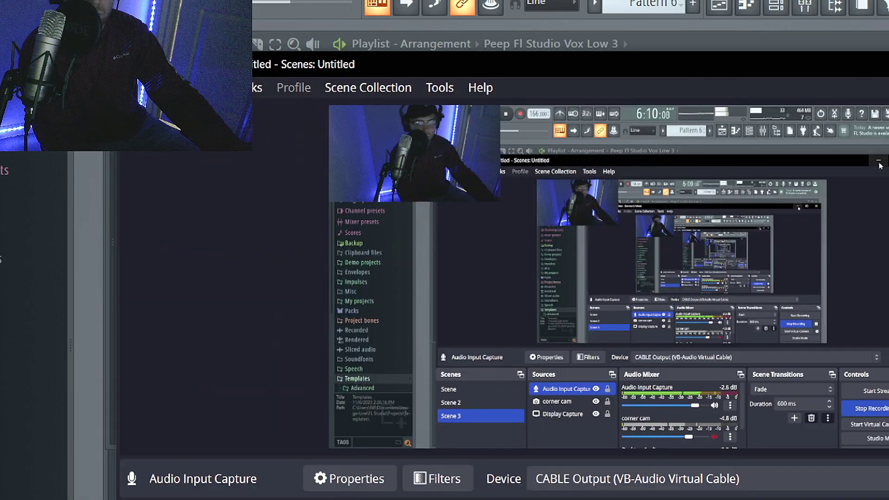
pyautogui.click(888, 64)
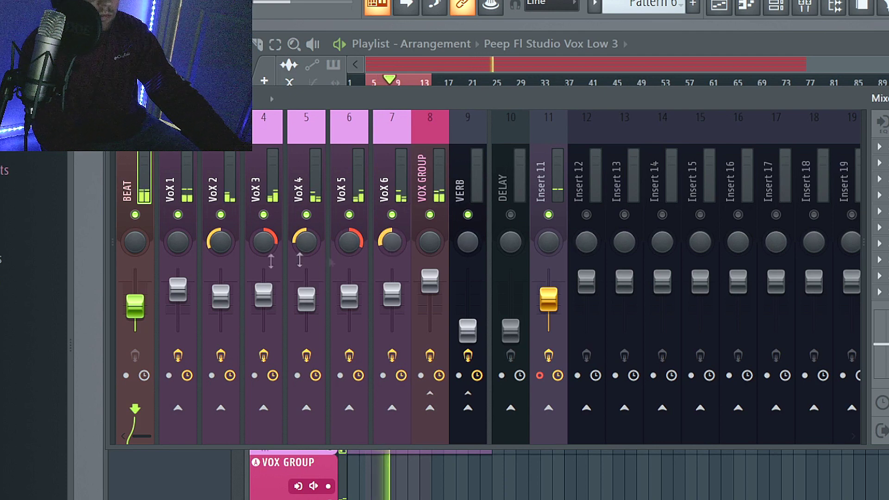
# - Adjust the gain of the VOX GROUP's Fruity Compressor slightly upward while playing the mix
pyautogui.click(440, 135)
pyautogui.press('space')
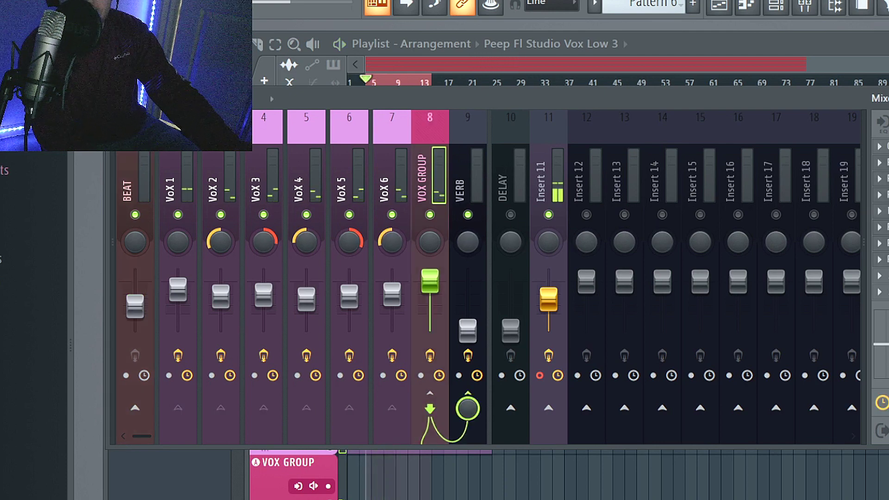
pyautogui.press('space')
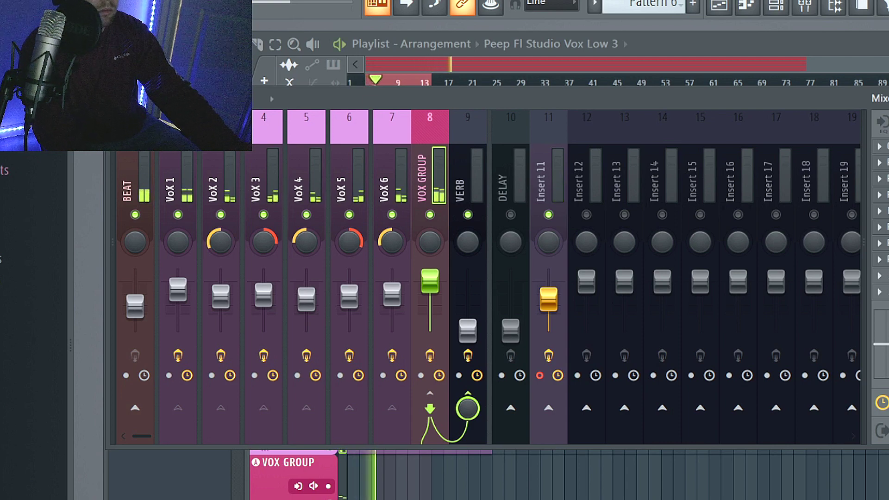
pyautogui.click(887, 194)
pyautogui.moveTo(435, 160); pyautogui.dragTo(435, 153)
pyautogui.click(537, 117)
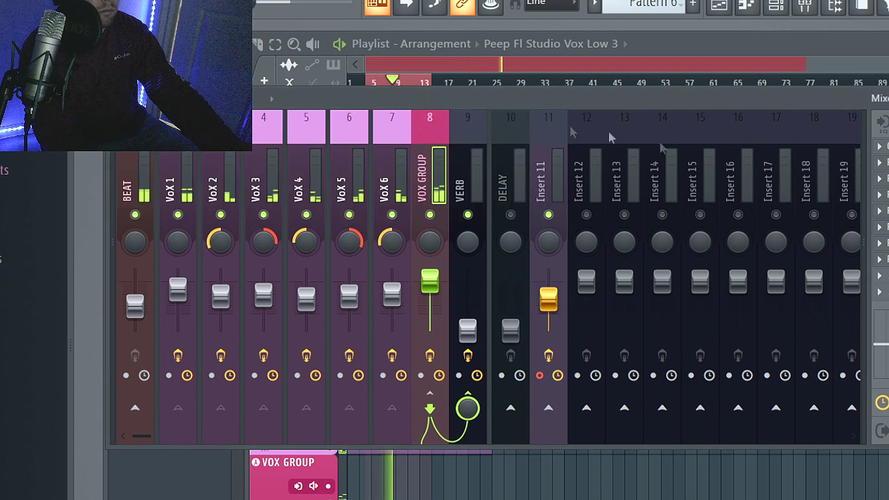
# - Load Fruity Fast Dist into slot 8 of the VOX GROUP, use type B, and turn its threshold and mix down
pyautogui.click(879, 260)
pyautogui.click(616, 237)
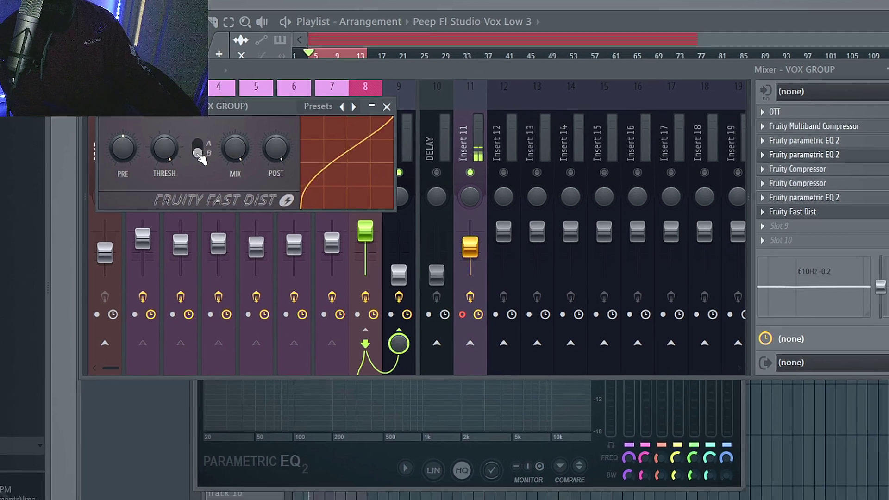
pyautogui.moveTo(165, 153); pyautogui.dragTo(165, 206)
pyautogui.moveTo(144, 127)
pyautogui.mouseDown()
pyautogui.moveTo(144, 108)
pyautogui.moveTo(144, 117)
pyautogui.mouseUp()
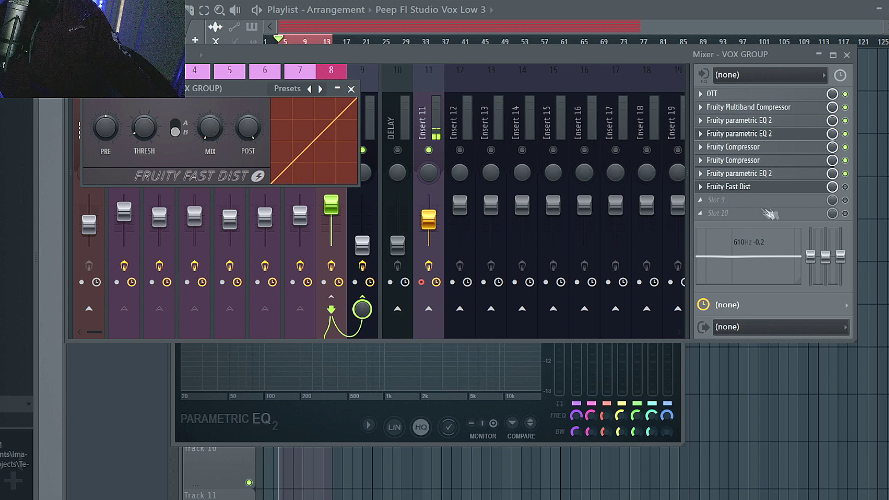
# - Enable Fruity Fast Dist on the VOX GROUP and raise its mix a little while listening to the song
pyautogui.click(845, 187)
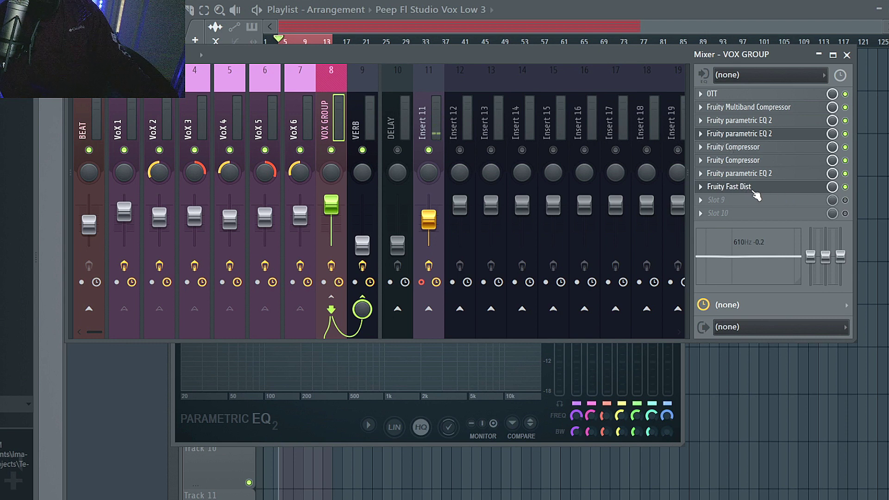
pyautogui.click(770, 188)
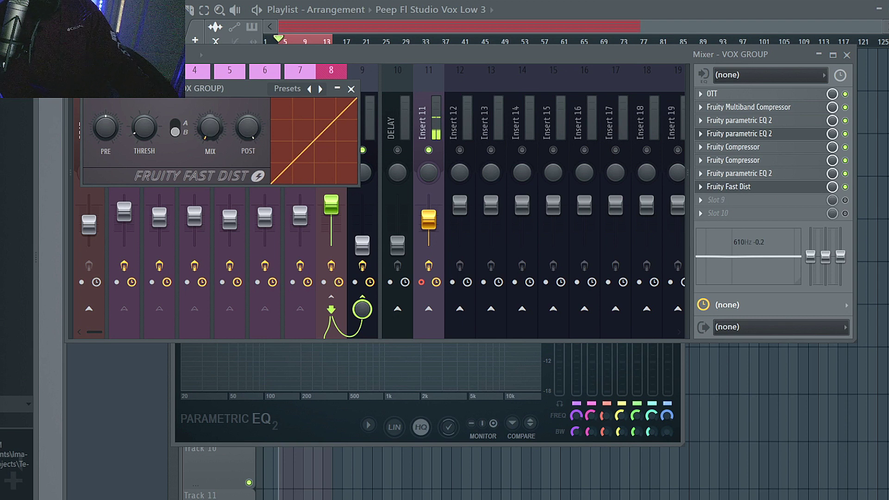
pyautogui.press('space')
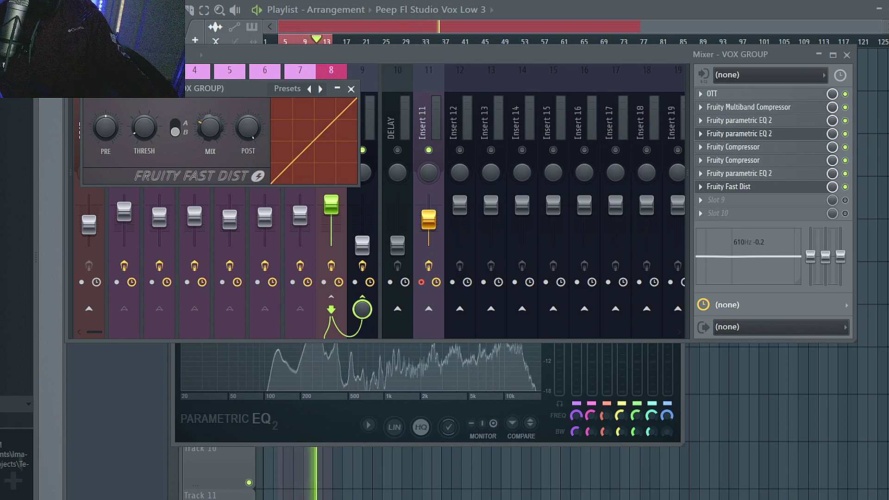
pyautogui.click(351, 88)
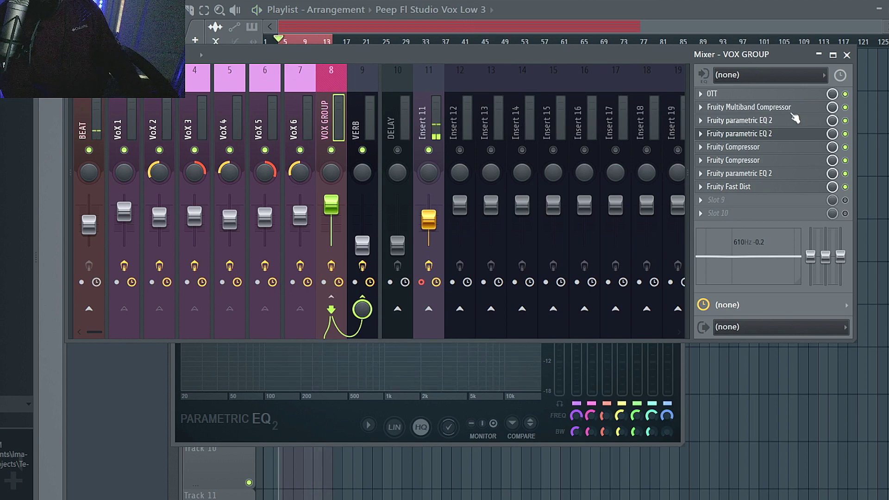
# - Add Soundgoodizer to slot 9 of the VOX GROUP and set it to mode C with a low amount while the mix plays
pyautogui.click(718, 200)
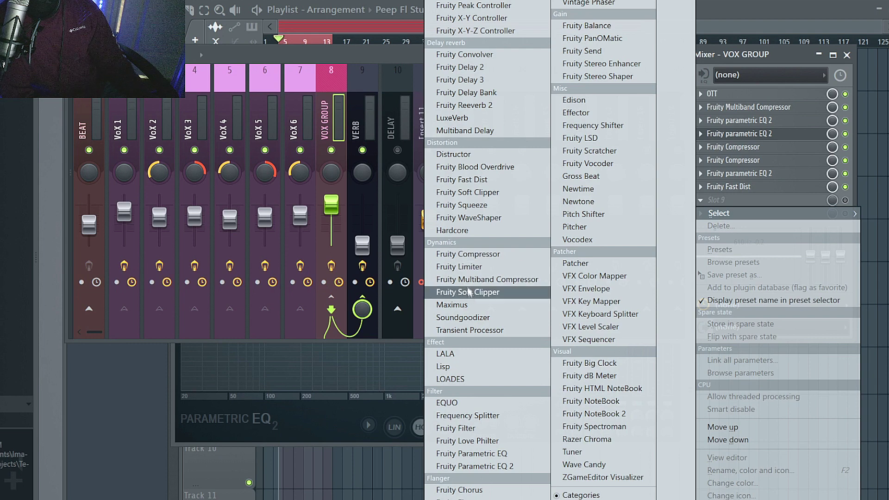
pyautogui.click(469, 318)
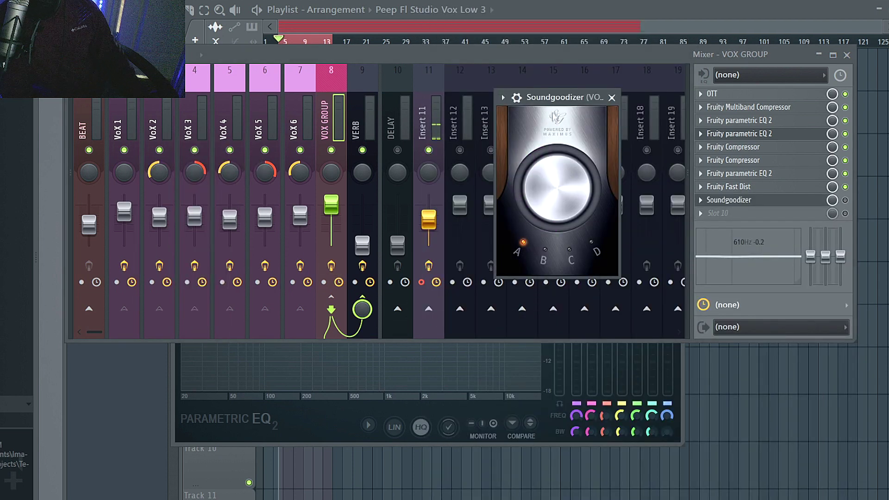
pyautogui.click(789, 201)
pyautogui.press('space')
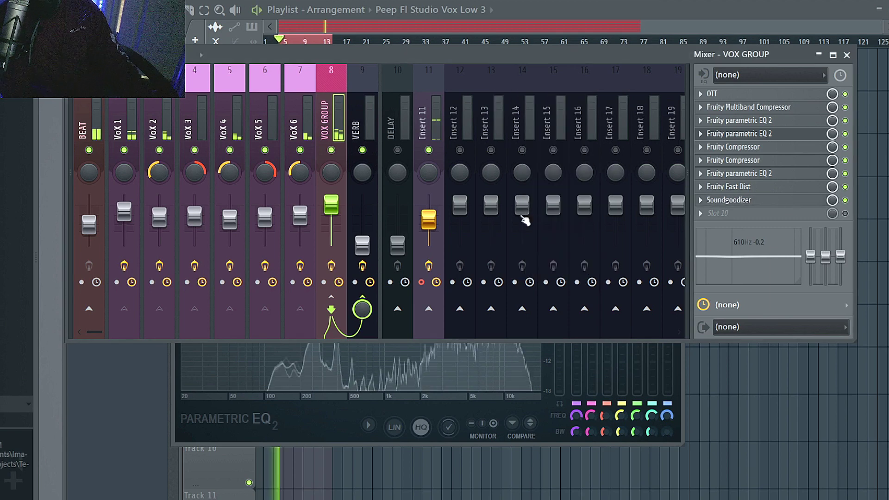
pyautogui.click(776, 201)
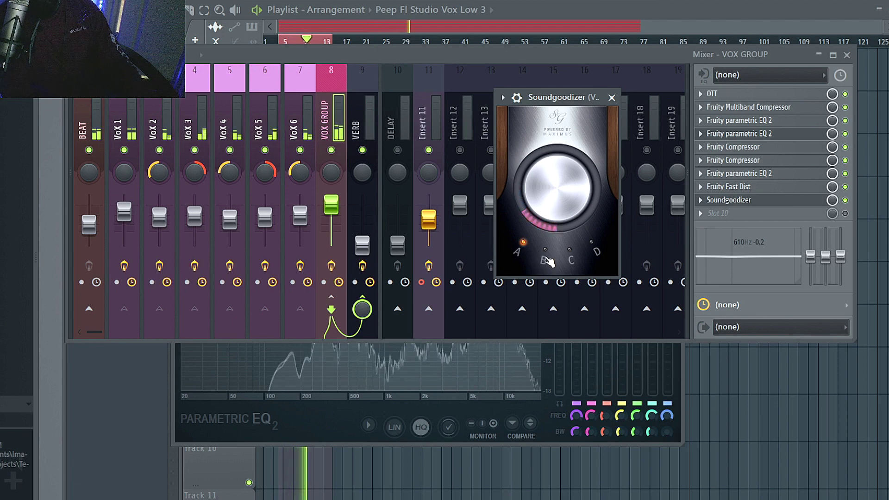
pyautogui.click(545, 252)
pyautogui.click(569, 254)
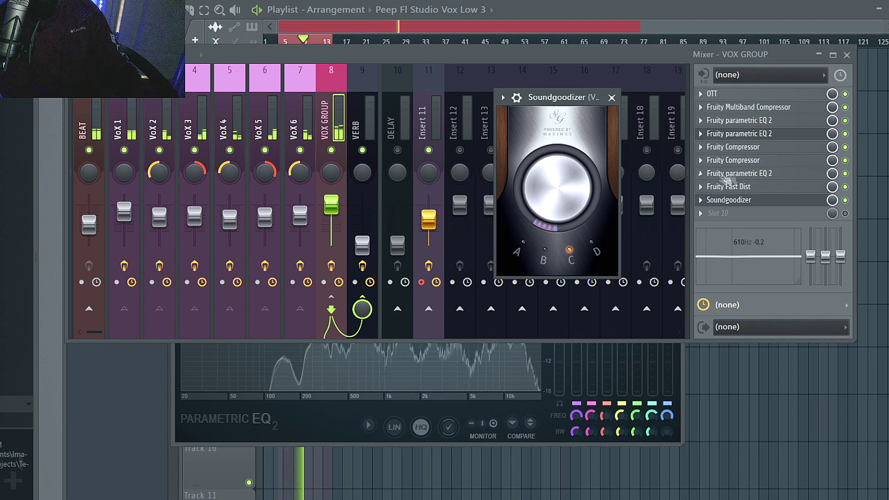
pyautogui.press('space')
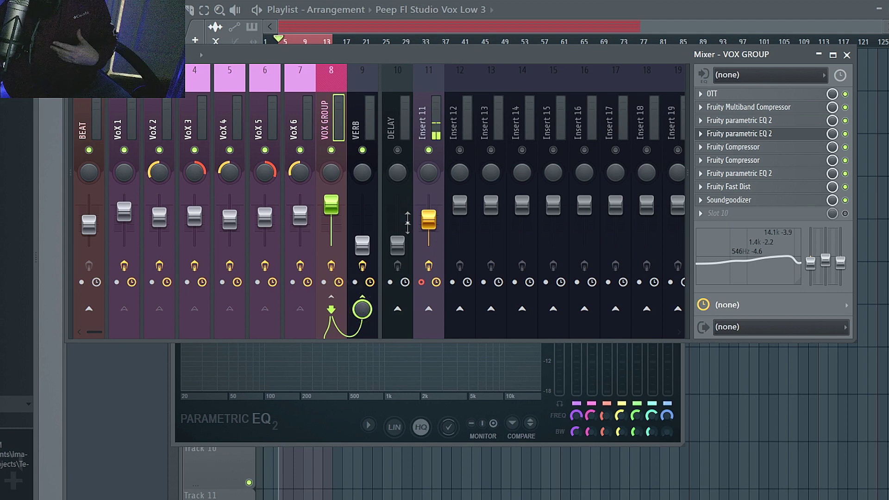
# - Send the VOX GROUP to the DELAY track, and colour the VERB track blue and the DELAY track purple
pyautogui.click(397, 309)
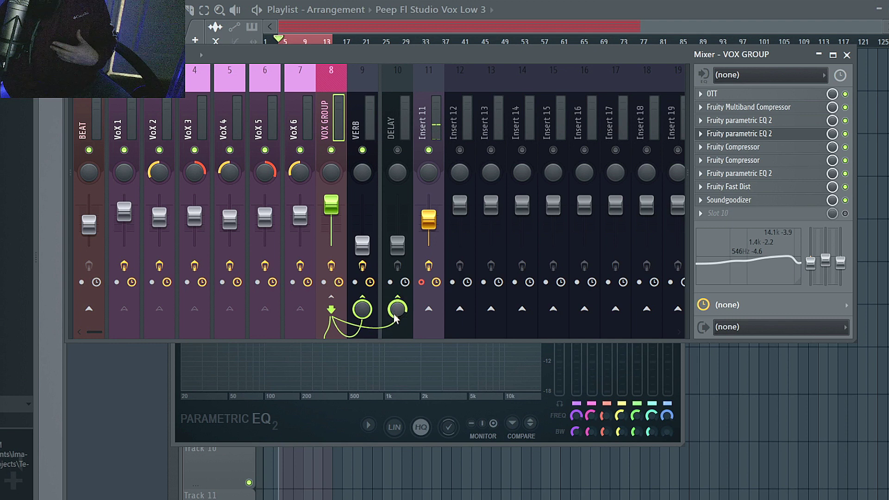
pyautogui.click(388, 73)
pyautogui.click(369, 73)
pyautogui.click(390, 79)
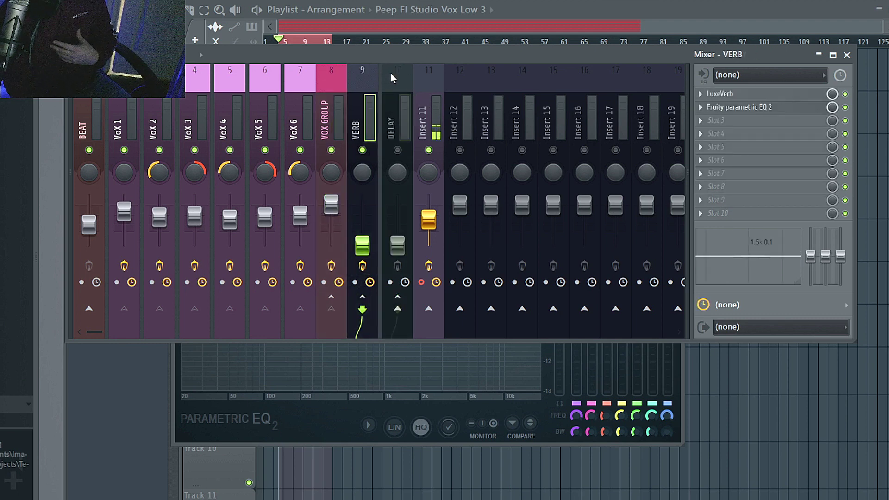
pyautogui.click(363, 79)
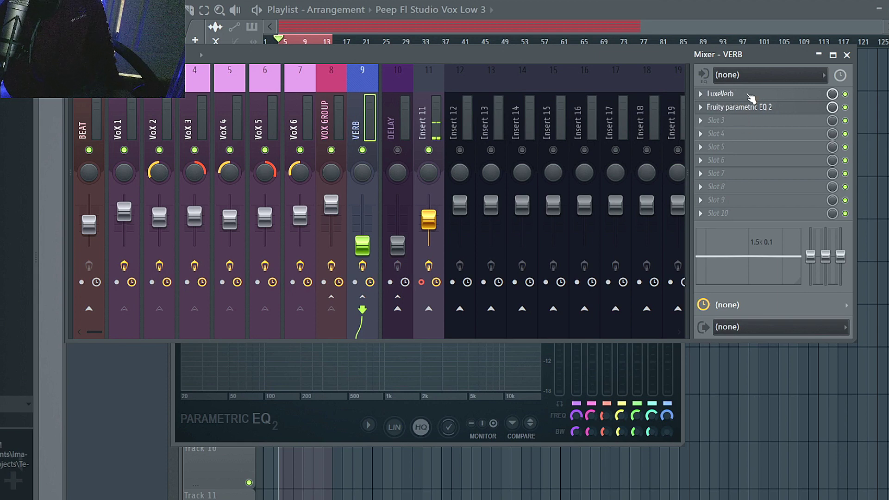
# - Review the LuxeVerb and Fruity parametric EQ 2 settings on the VERB track
pyautogui.click(750, 98)
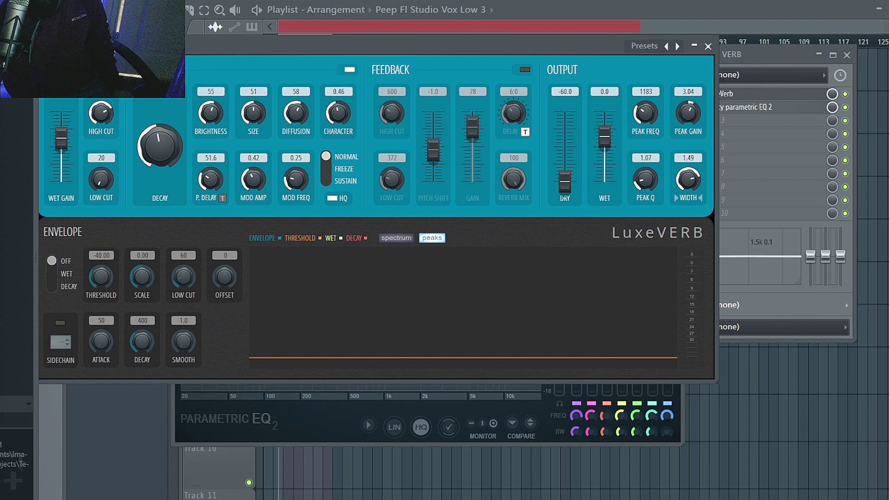
pyautogui.moveTo(525, 51); pyautogui.dragTo(540, 76)
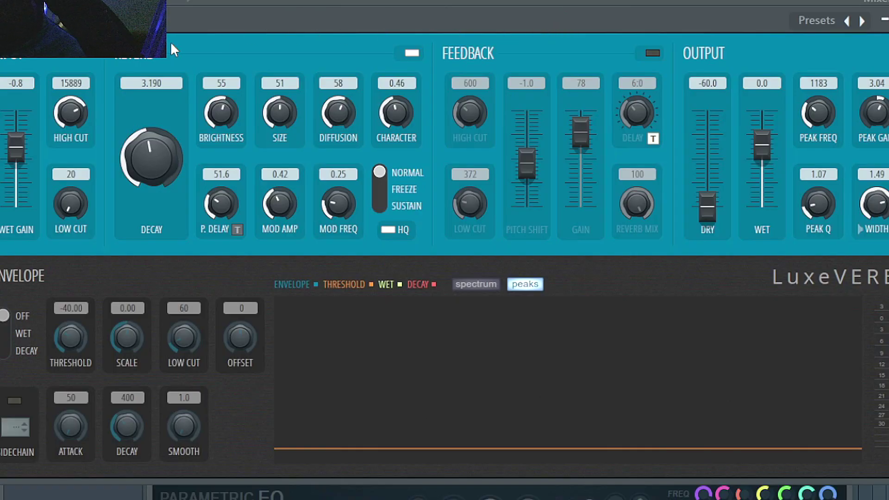
pyautogui.click(817, 21)
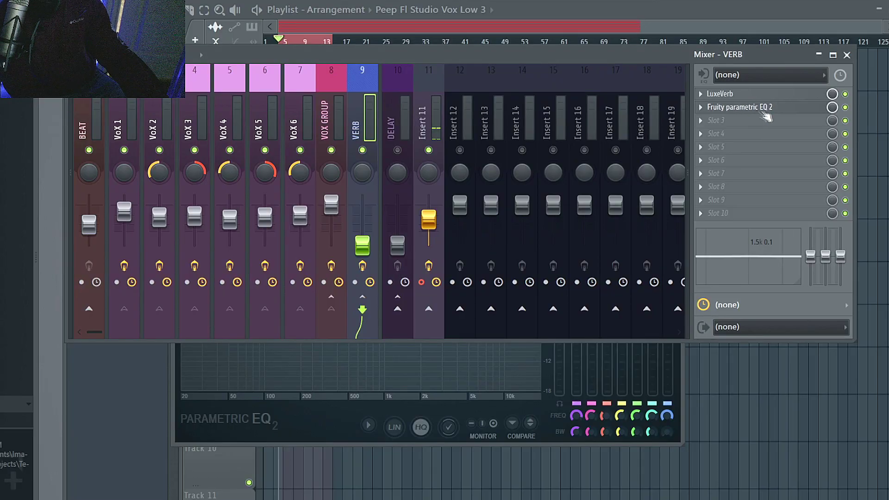
pyautogui.click(771, 110)
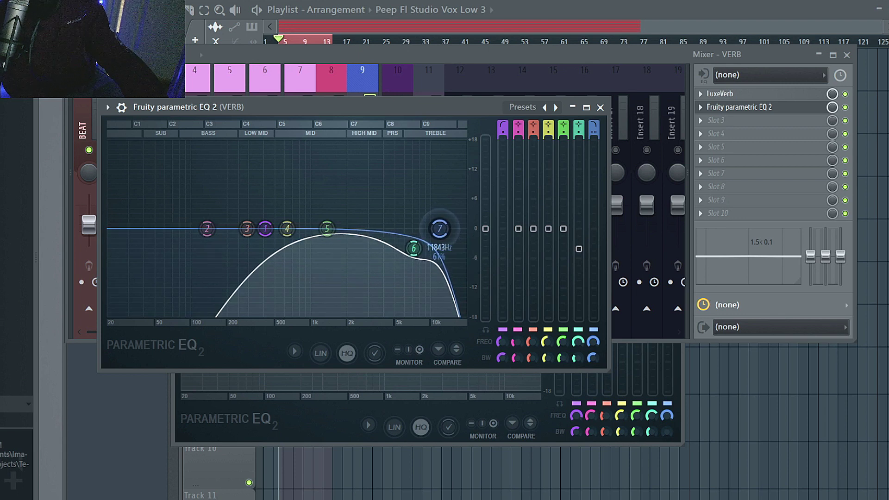
pyautogui.press('Escape')
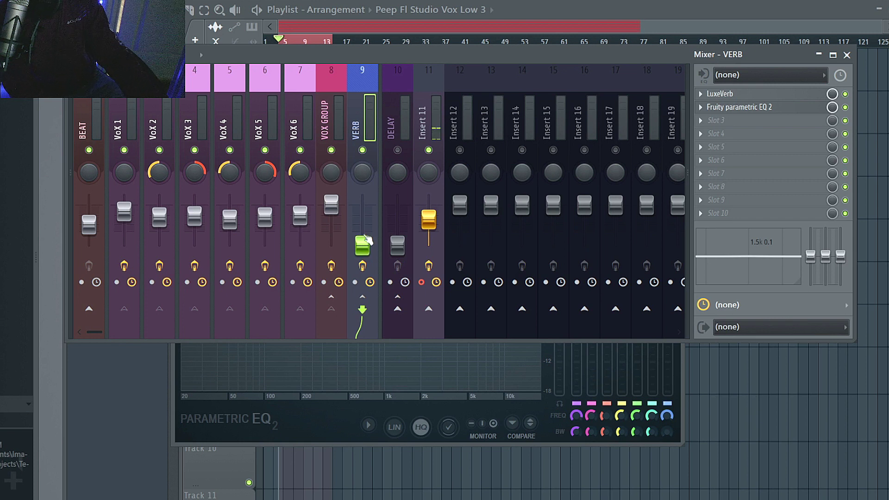
# - Raise the VERB track's volume from near zero and fine-tune it by ear while playing the song
pyautogui.moveTo(367, 239); pyautogui.dragTo(368, 236)
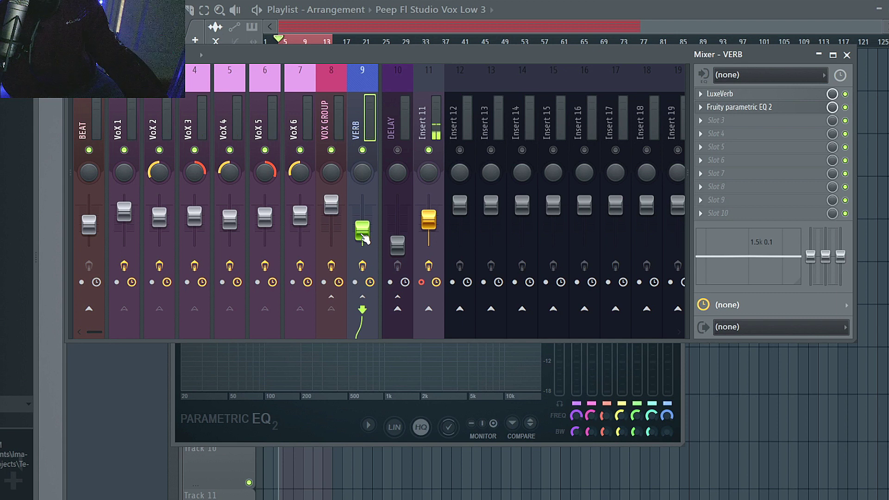
pyautogui.press('space')
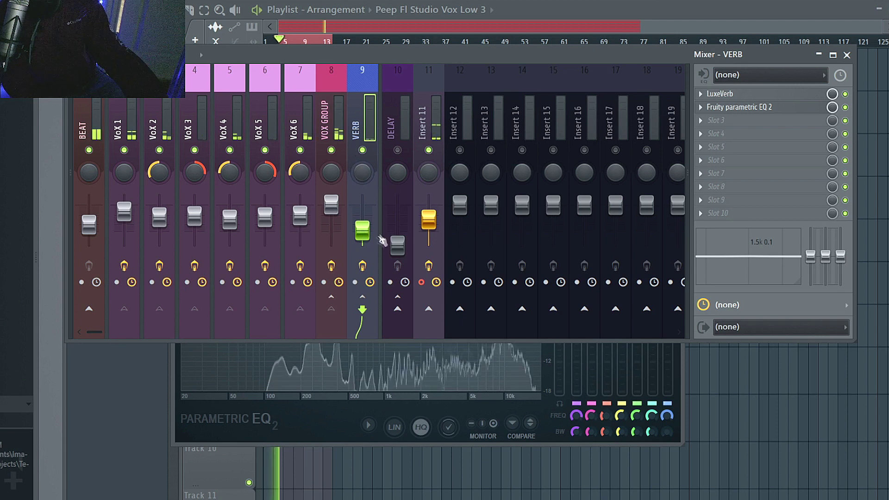
pyautogui.press('space')
pyautogui.moveTo(363, 223); pyautogui.dragTo(362, 228)
pyautogui.press('space')
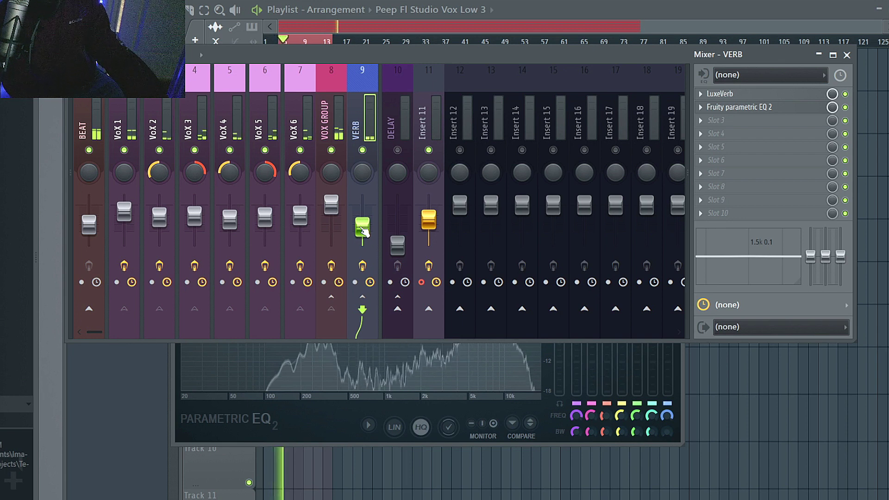
pyautogui.moveTo(363, 227)
pyautogui.mouseDown()
pyautogui.moveTo(363, 216)
pyautogui.moveTo(363, 230)
pyautogui.mouseUp()
pyautogui.press('space')
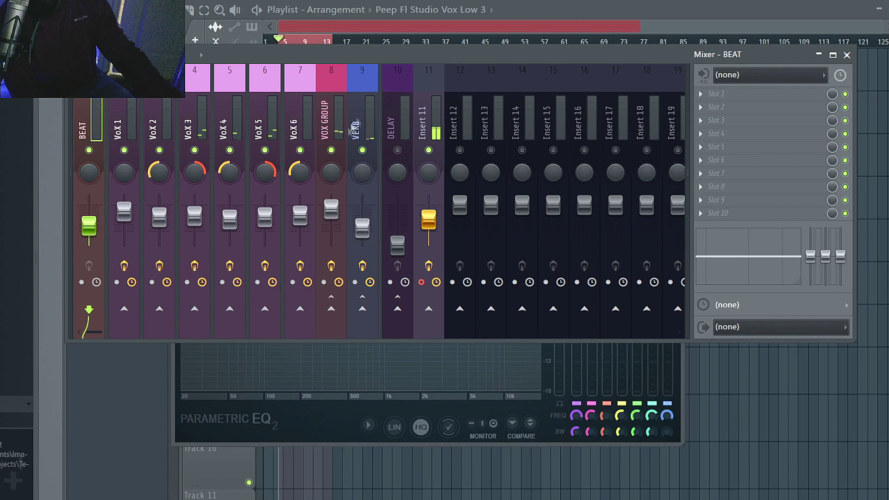
# - Replace the Fruity delay bank on the DELAY track with Fruity Delay 2 and load its Stereo effect (send) preset
pyautogui.click(402, 82)
pyautogui.click(724, 94)
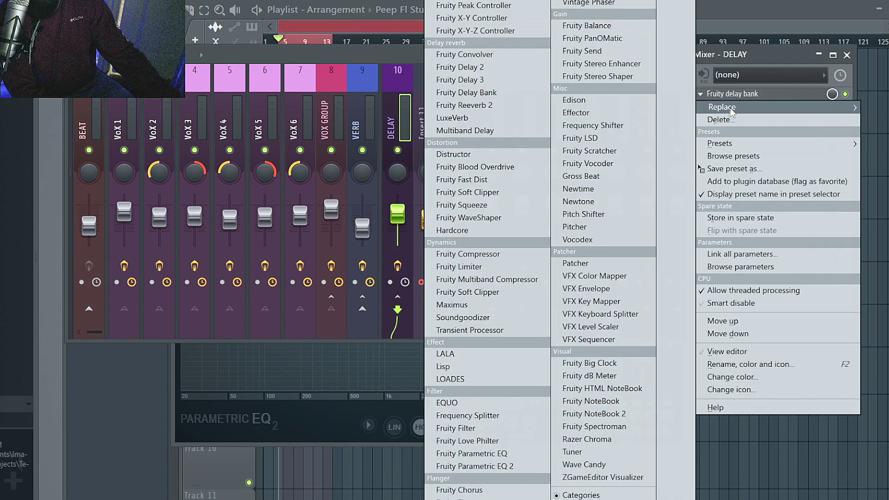
pyautogui.click(461, 67)
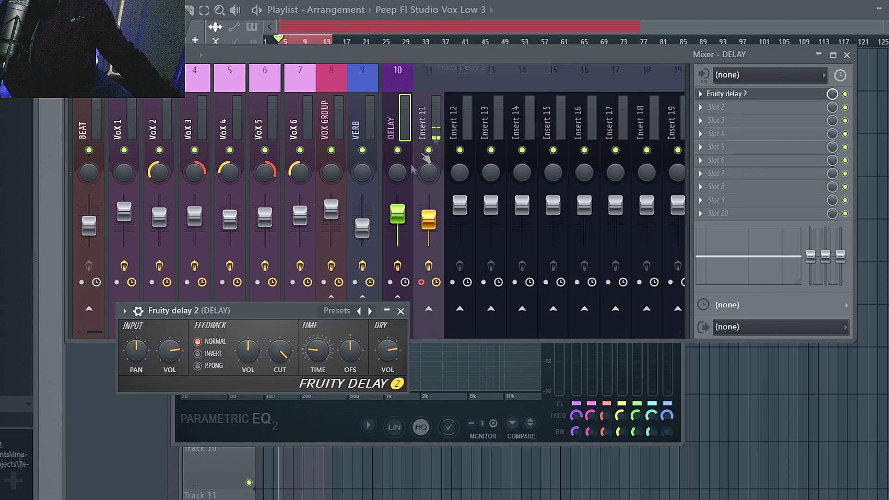
pyautogui.click(344, 315)
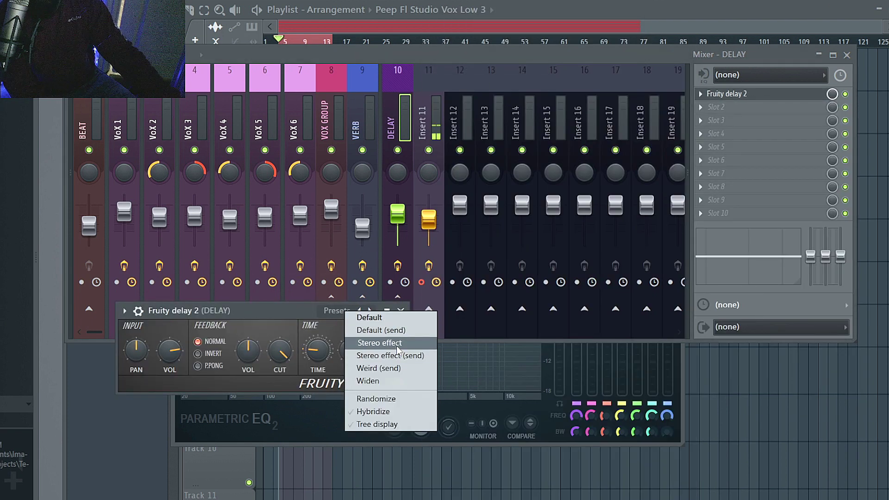
pyautogui.click(403, 357)
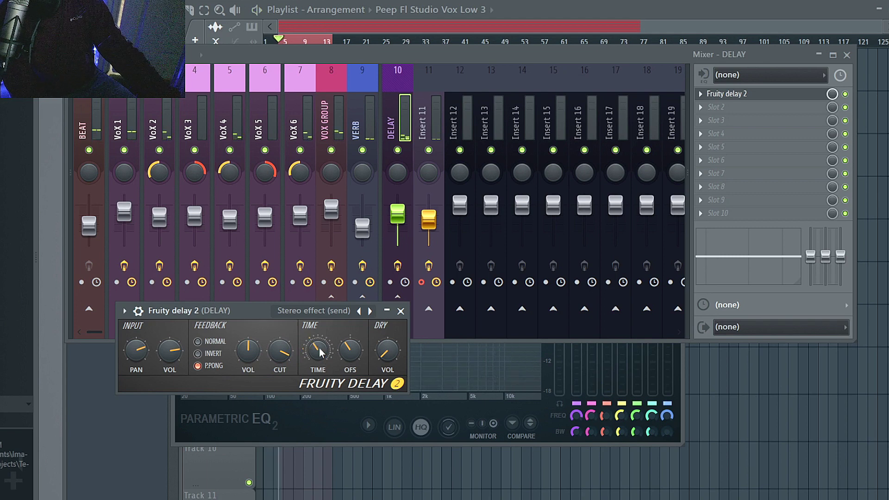
# - Add Fruity Parametric EQ 2 to slot 2 of the DELAY track and cut the lows with band 1 and the highs with band 7
pyautogui.click(723, 107)
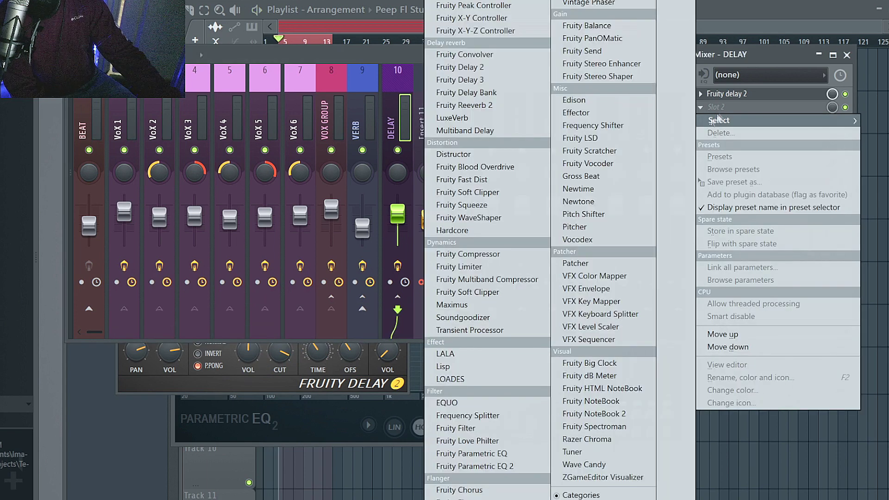
pyautogui.click(468, 468)
pyautogui.moveTo(241, 303); pyautogui.dragTo(346, 384)
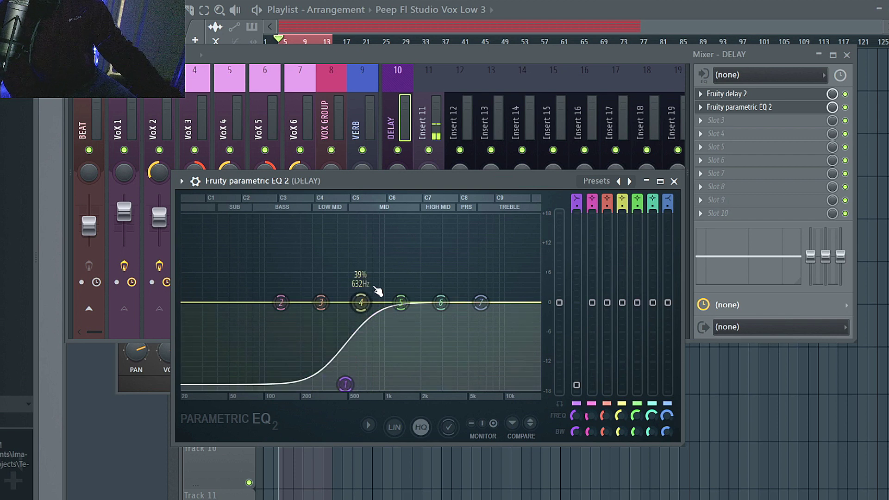
pyautogui.moveTo(480, 303); pyautogui.dragTo(439, 388)
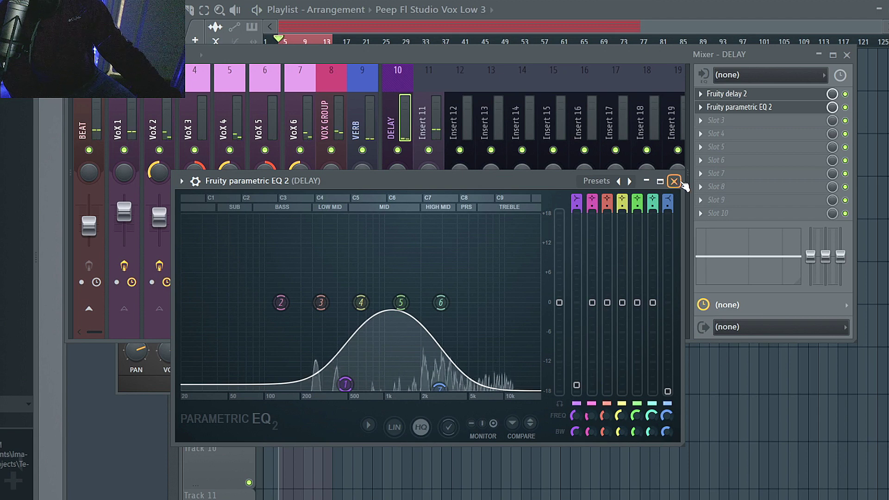
pyautogui.click(674, 181)
# - Cut the low and high bands of the DELAY track's built-in EQ to -18.0, at 90 Hz and 11.8k, and open slot 3
pyautogui.moveTo(841, 256); pyautogui.dragTo(840, 283)
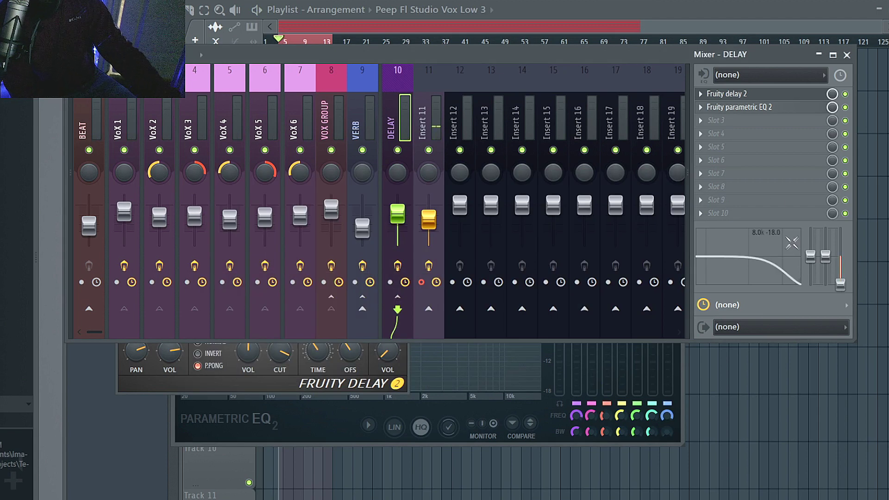
pyautogui.moveTo(814, 260); pyautogui.dragTo(814, 289)
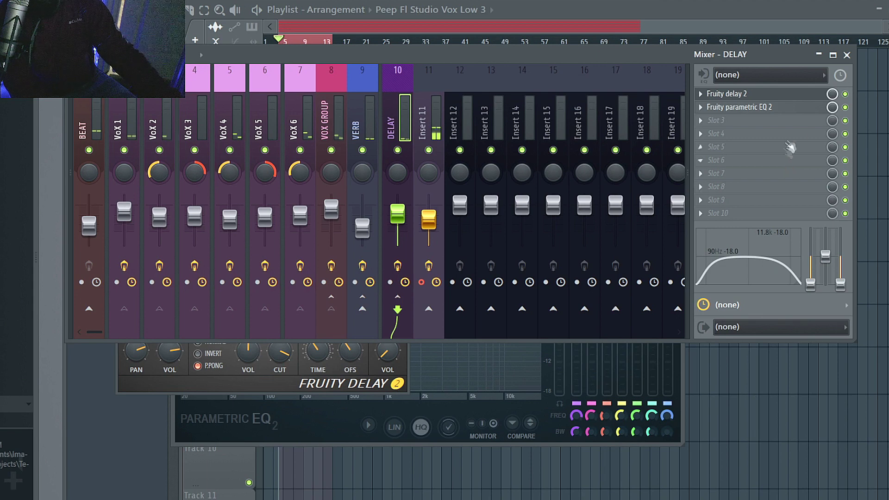
pyautogui.click(762, 123)
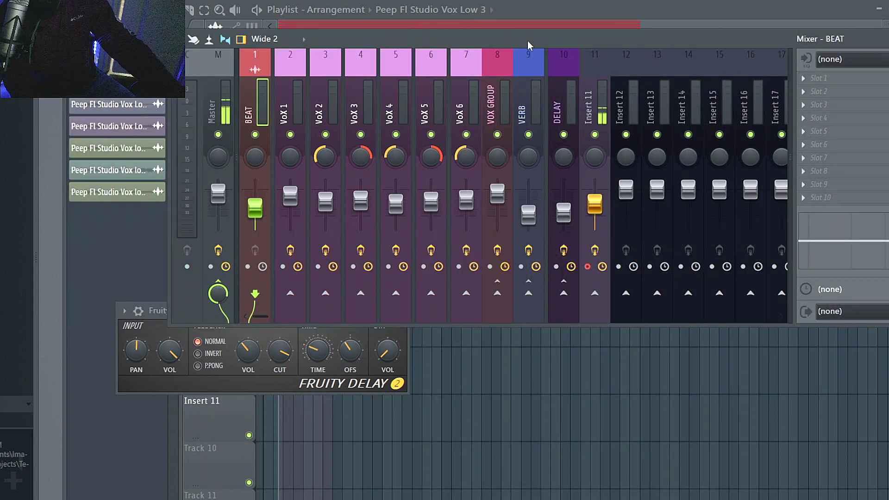
# - Balance the VERB and DELAY track volumes by ear while the song plays
pyautogui.moveTo(527, 42); pyautogui.dragTo(504, 55)
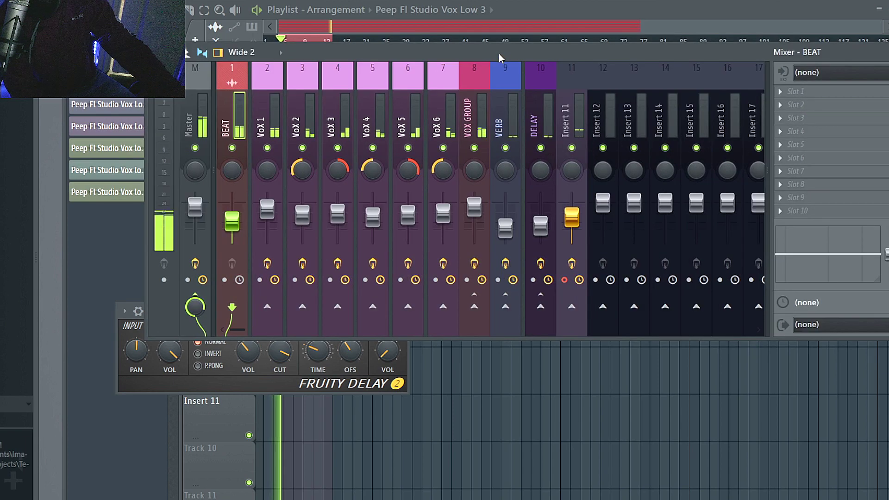
pyautogui.click(540, 224)
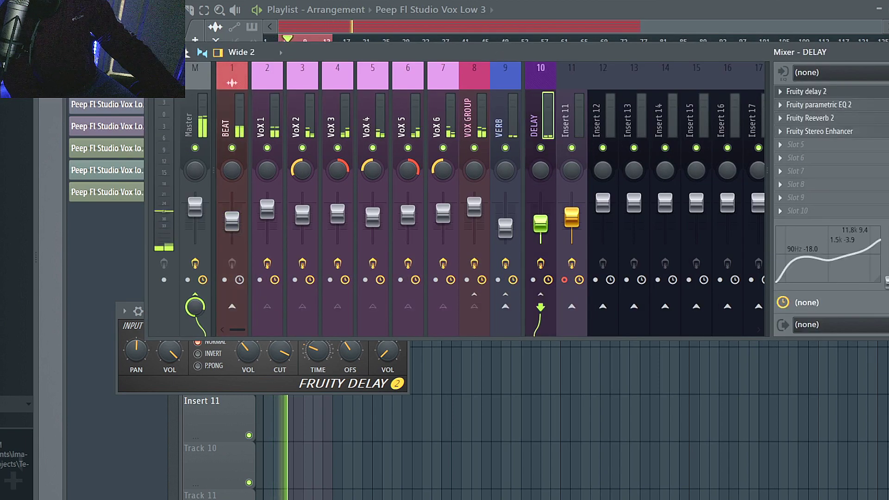
pyautogui.click(505, 226)
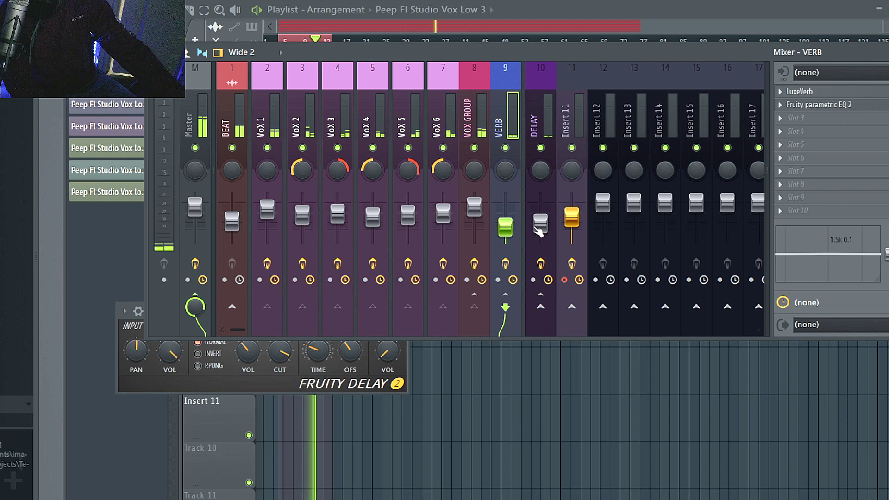
pyautogui.moveTo(537, 232); pyautogui.dragTo(541, 227)
pyautogui.press('space')
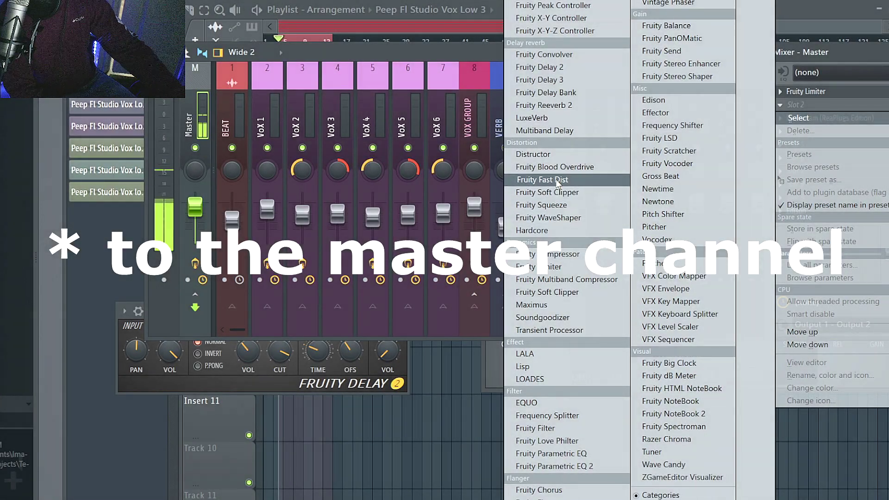
# - Add Fruity Fast Dist to slot 2 of the Master, set it to type B and turn its threshold and mix down
pyautogui.click(557, 182)
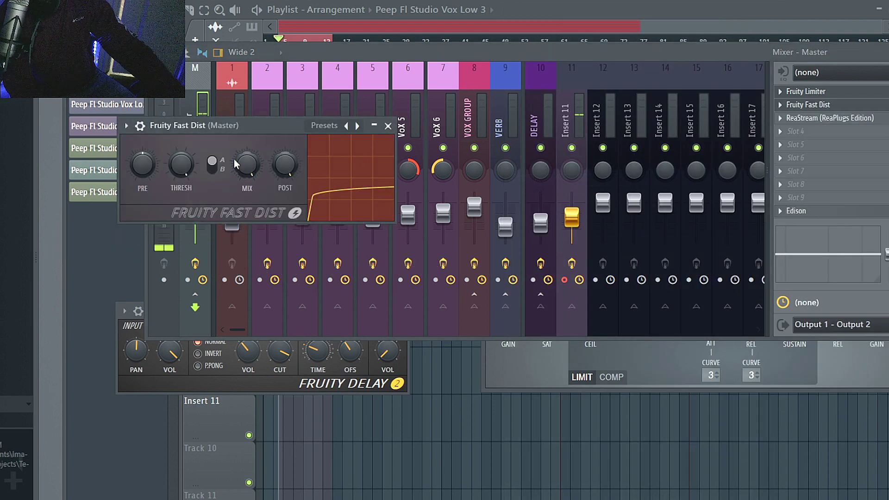
pyautogui.click(216, 165)
pyautogui.moveTo(236, 169); pyautogui.dragTo(237, 208)
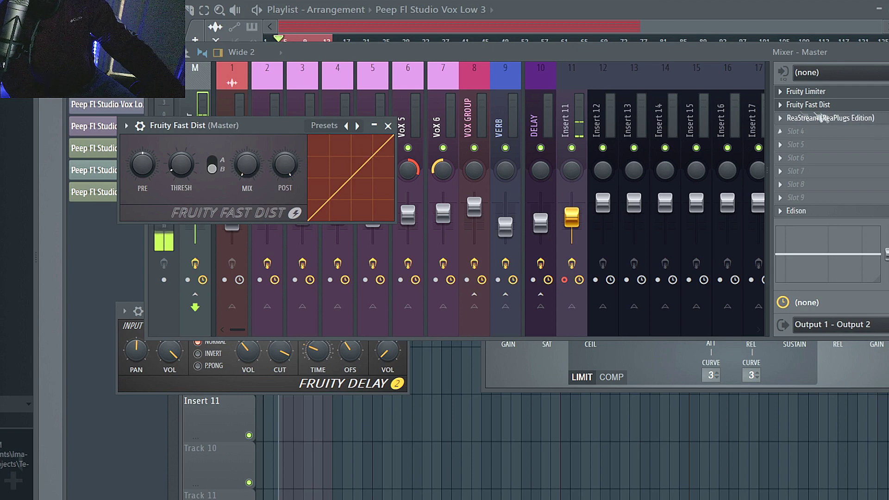
pyautogui.click(780, 105)
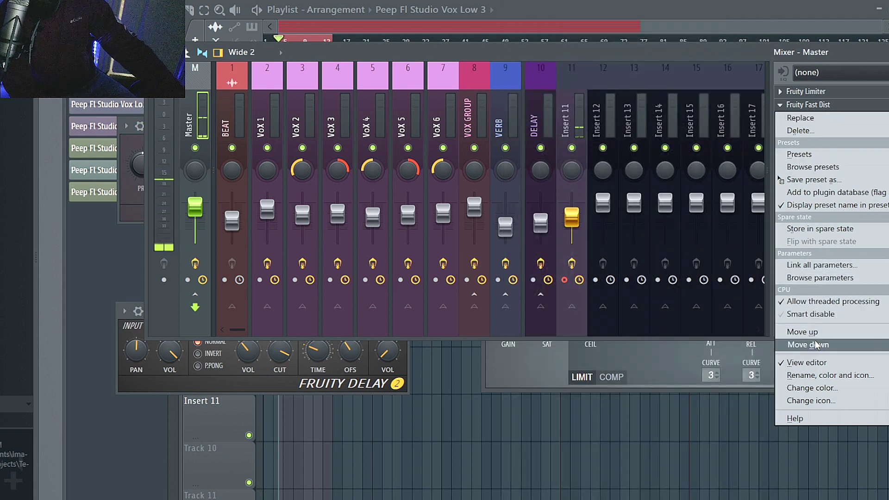
pyautogui.click(808, 345)
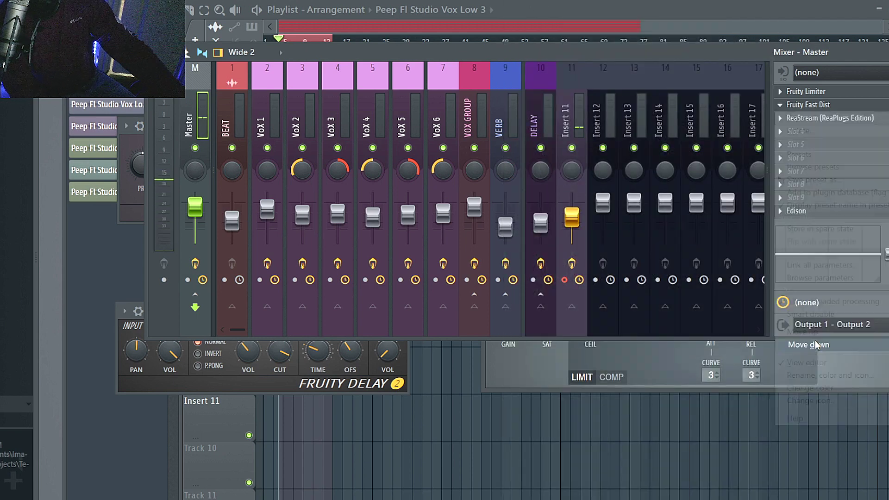
pyautogui.click(780, 119)
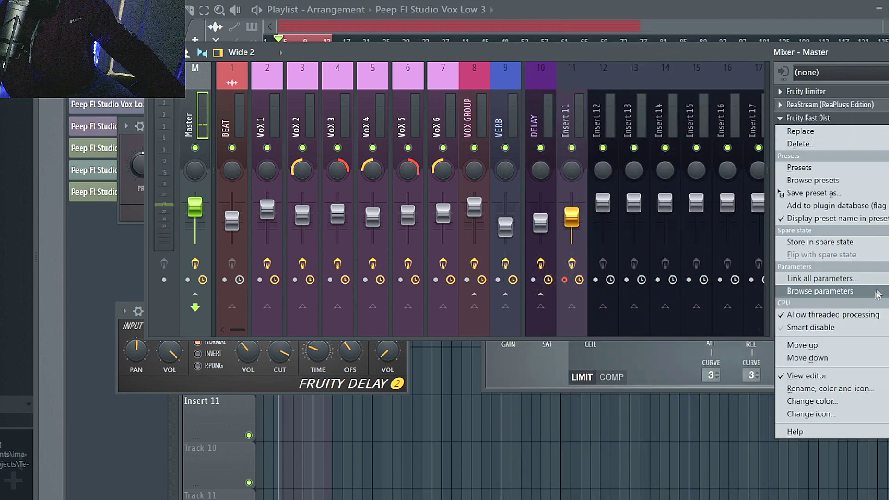
pyautogui.click(826, 347)
# - Move Fruity Fast Dist above Fruity Limiter into the first slot of the Master
pyautogui.click(781, 105)
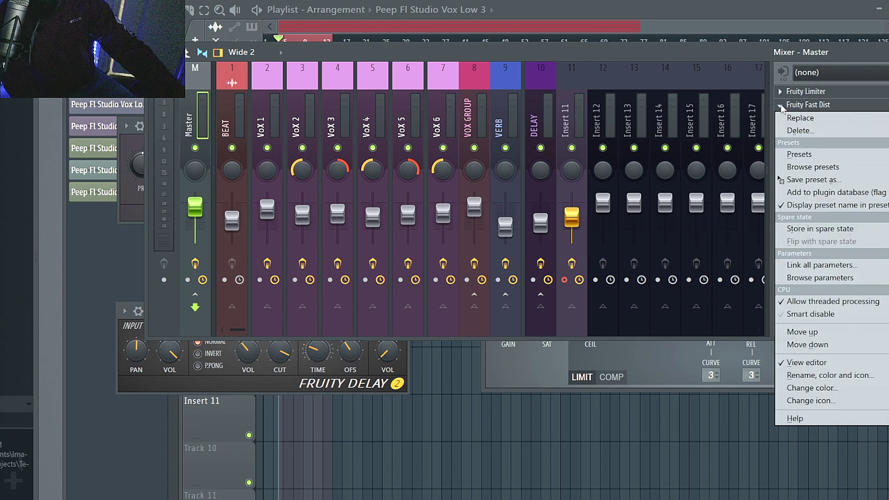
pyautogui.click(806, 332)
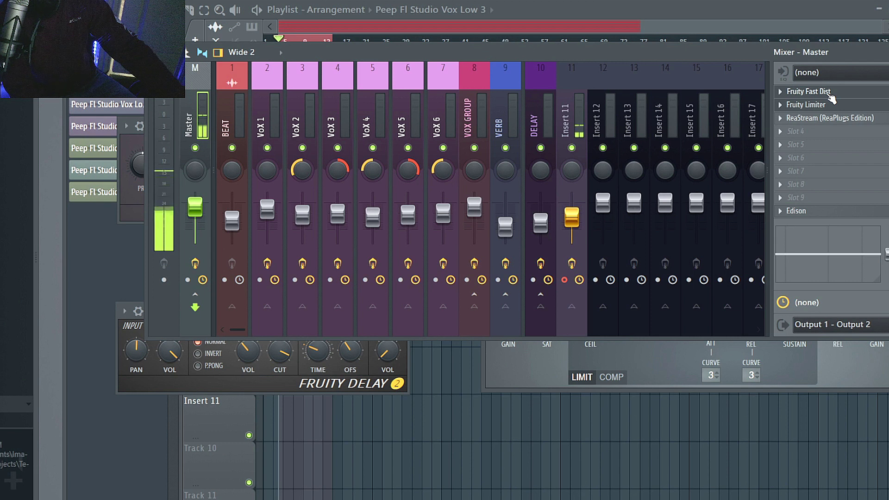
# - Set a low mix and a reduced pre level on the Master's Fruity Fast Dist while the song plays, and close it
pyautogui.click(827, 93)
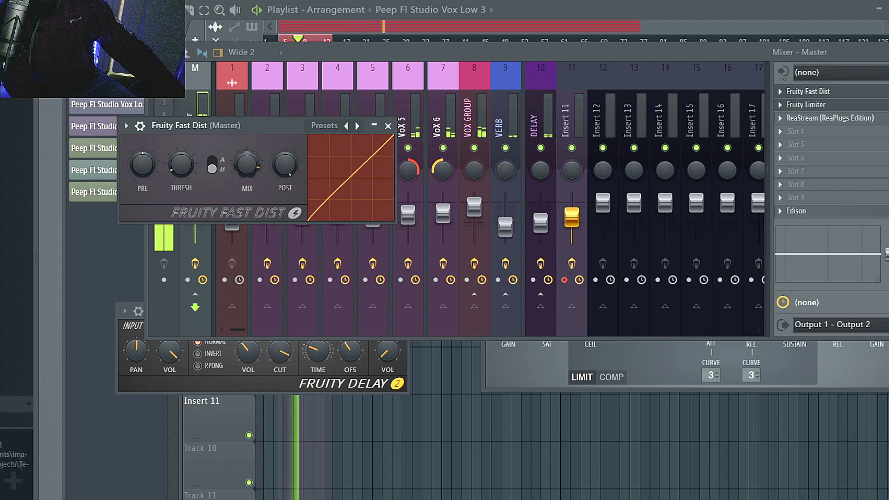
pyautogui.moveTo(248, 173); pyautogui.dragTo(248, 190)
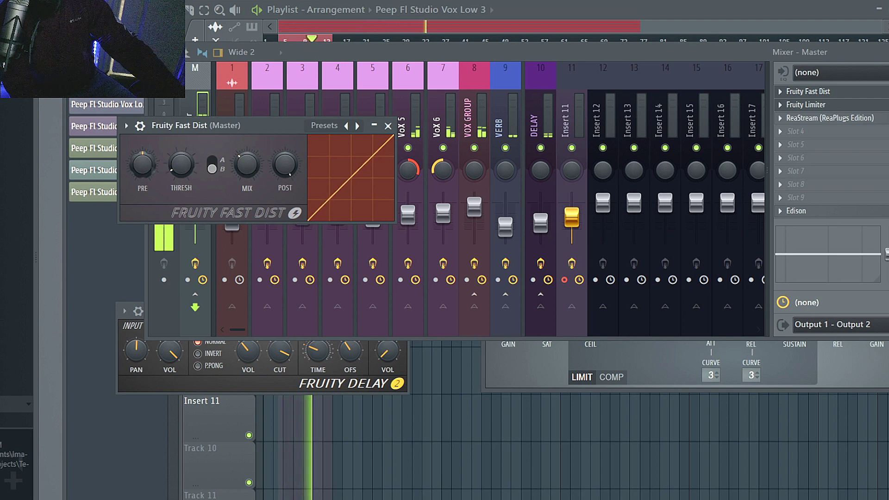
pyautogui.moveTo(250, 175); pyautogui.dragTo(250, 186)
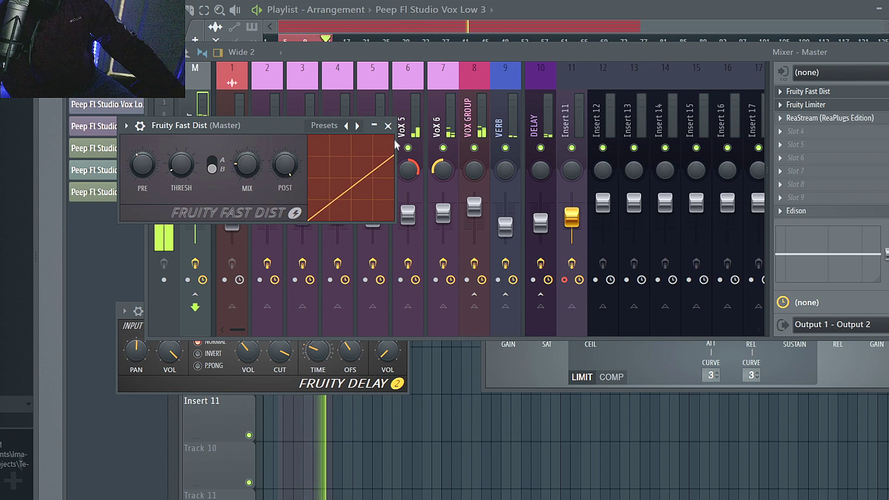
pyautogui.click(388, 125)
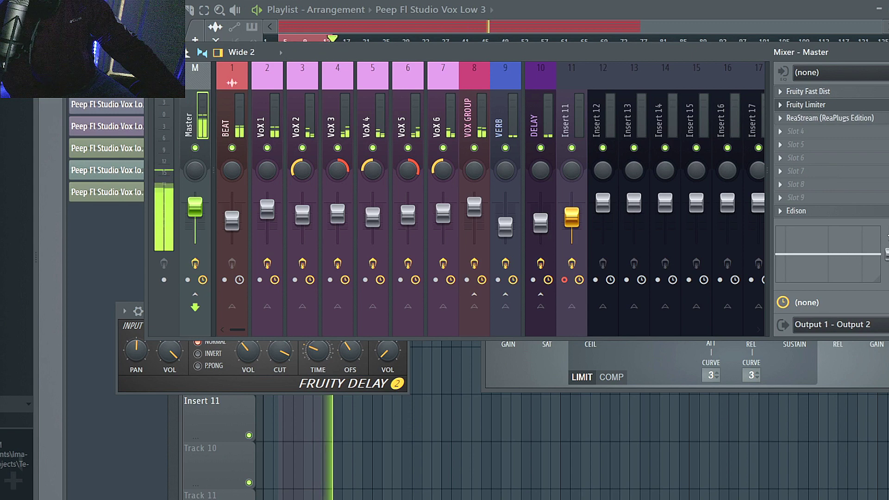
pyautogui.press('space')
pyautogui.moveTo(519, 52); pyautogui.dragTo(483, 52)
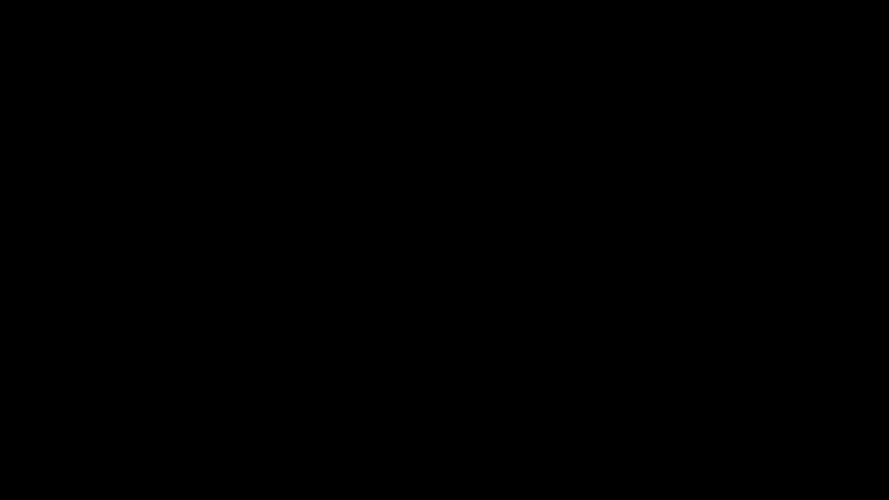